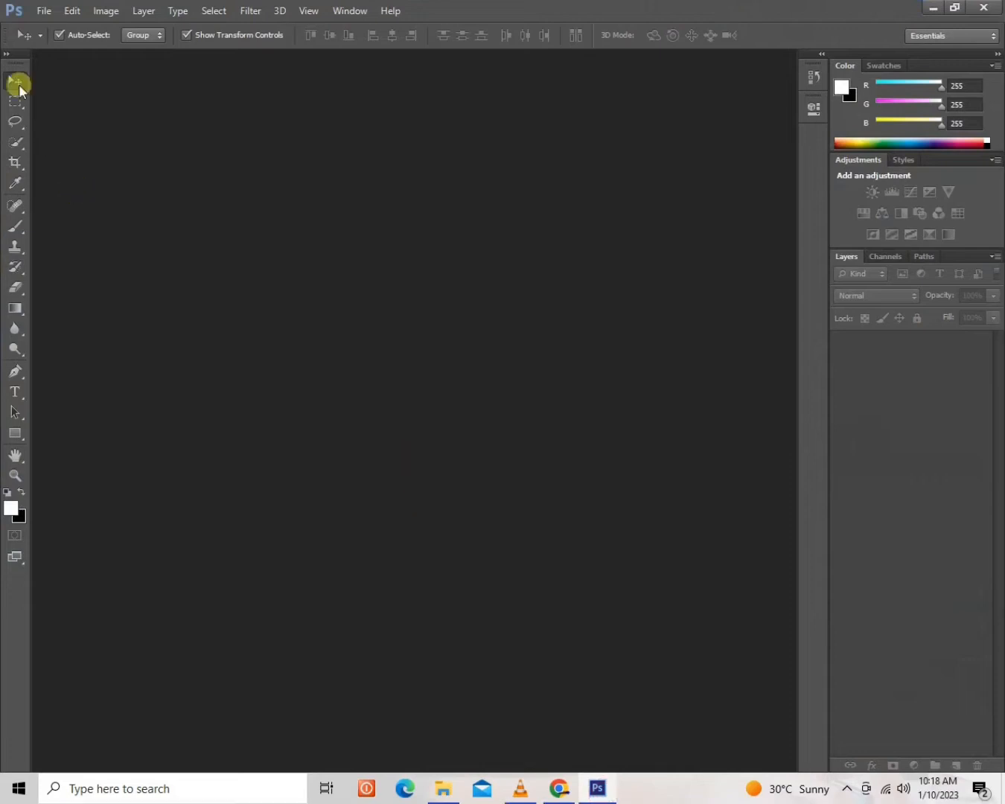
Open the portrait photo of the woman in the black dress from the Desktop.
left_click(42, 12)
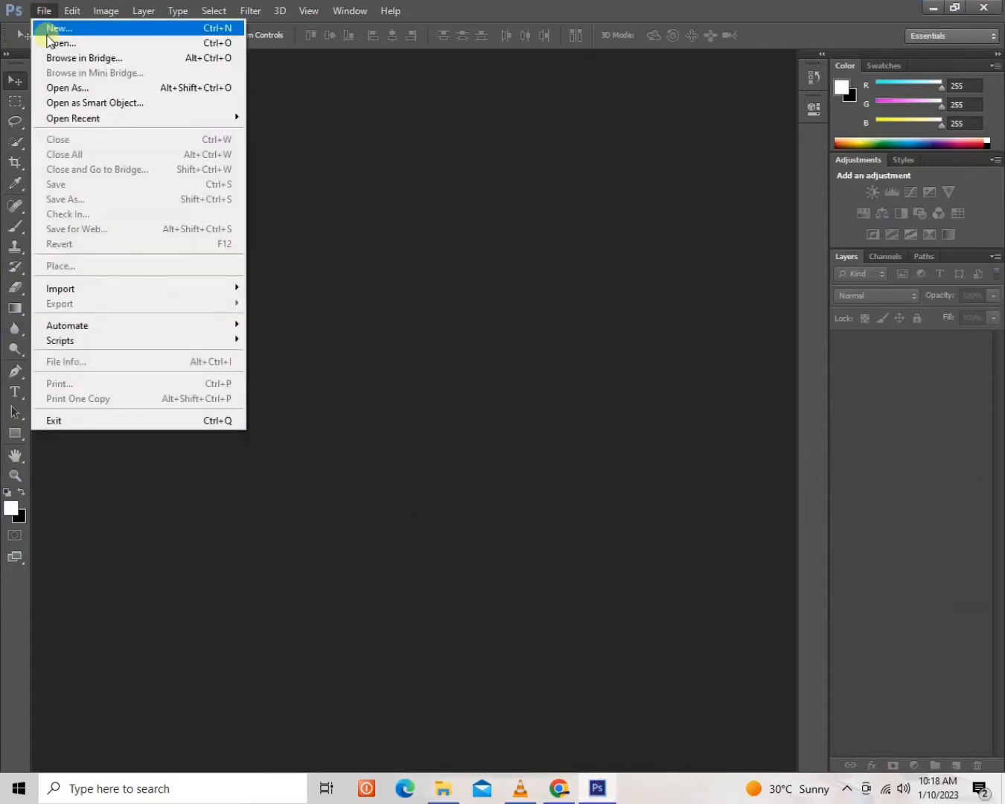
left_click(54, 43)
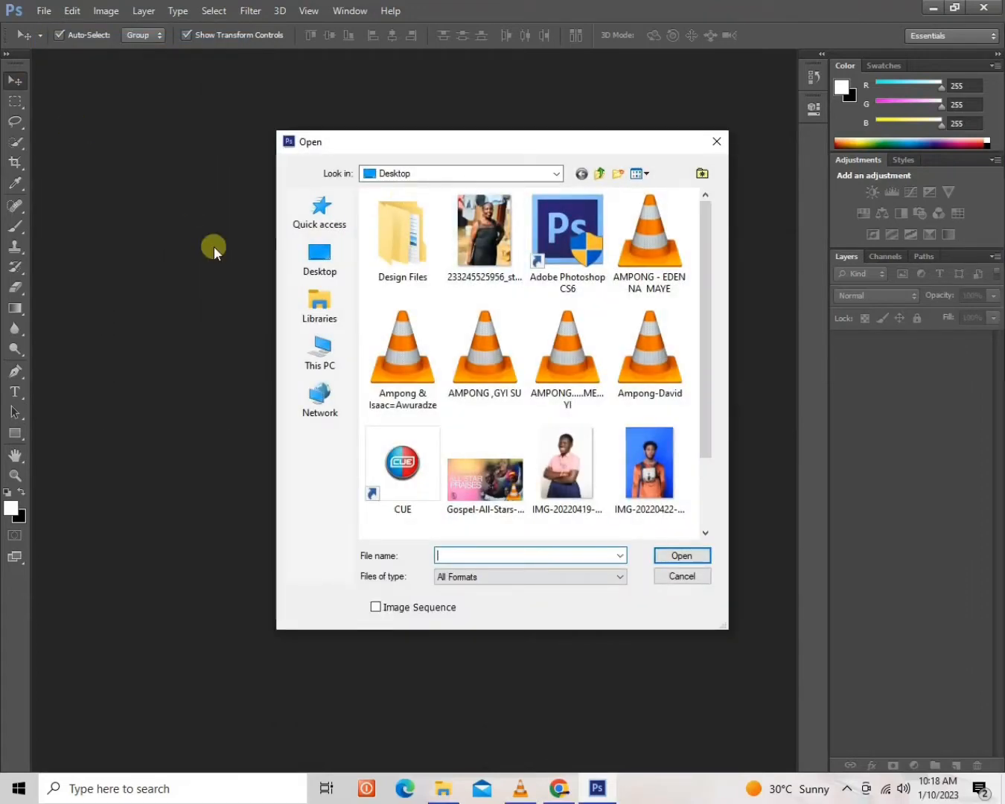
double_click(472, 242)
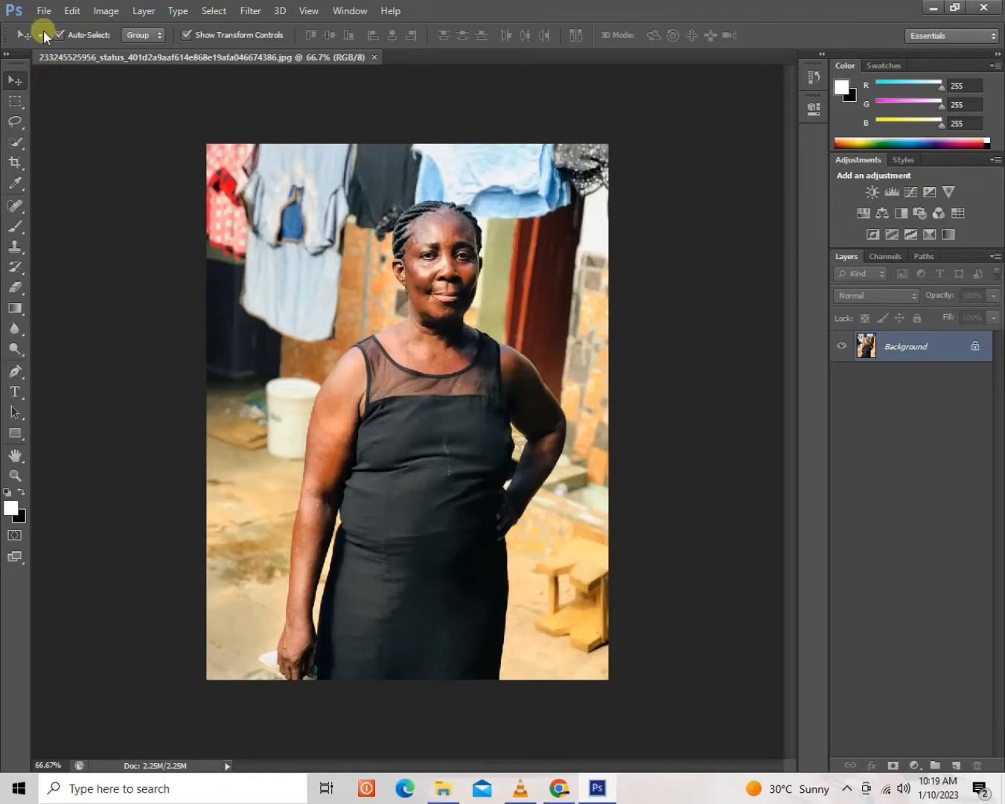
Start a Pen Tool path at the hanging hand's fingertips and trace around the fingers and the outer edge of the hand.
left_click(12, 373)
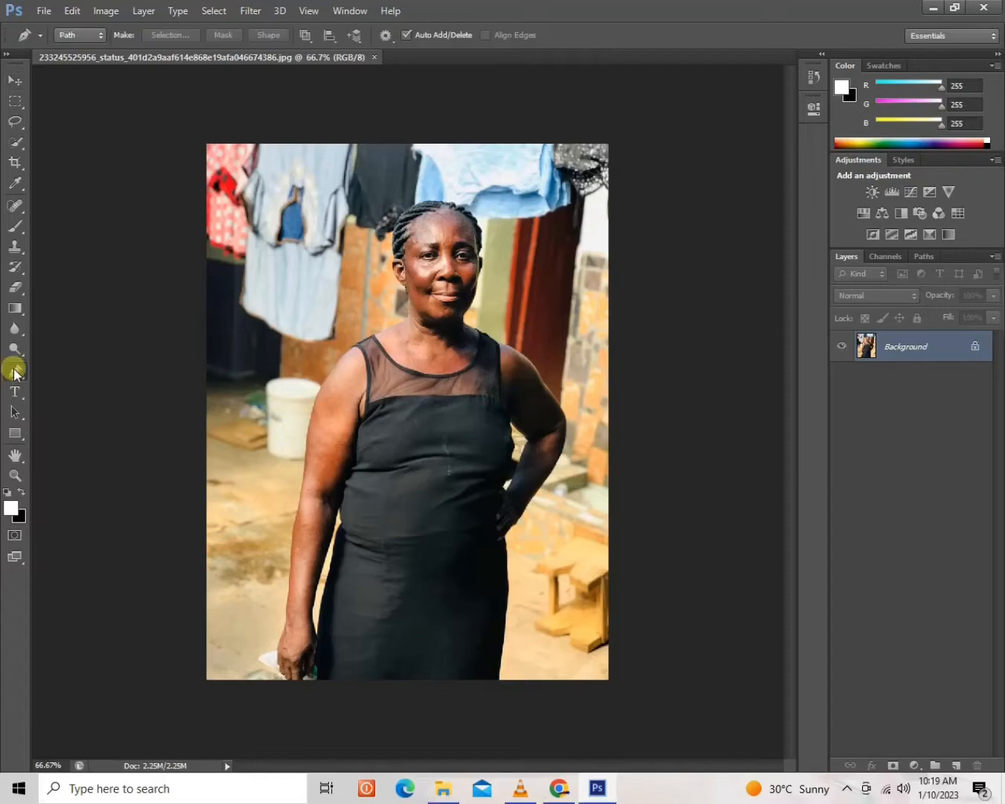
left_click(14, 372)
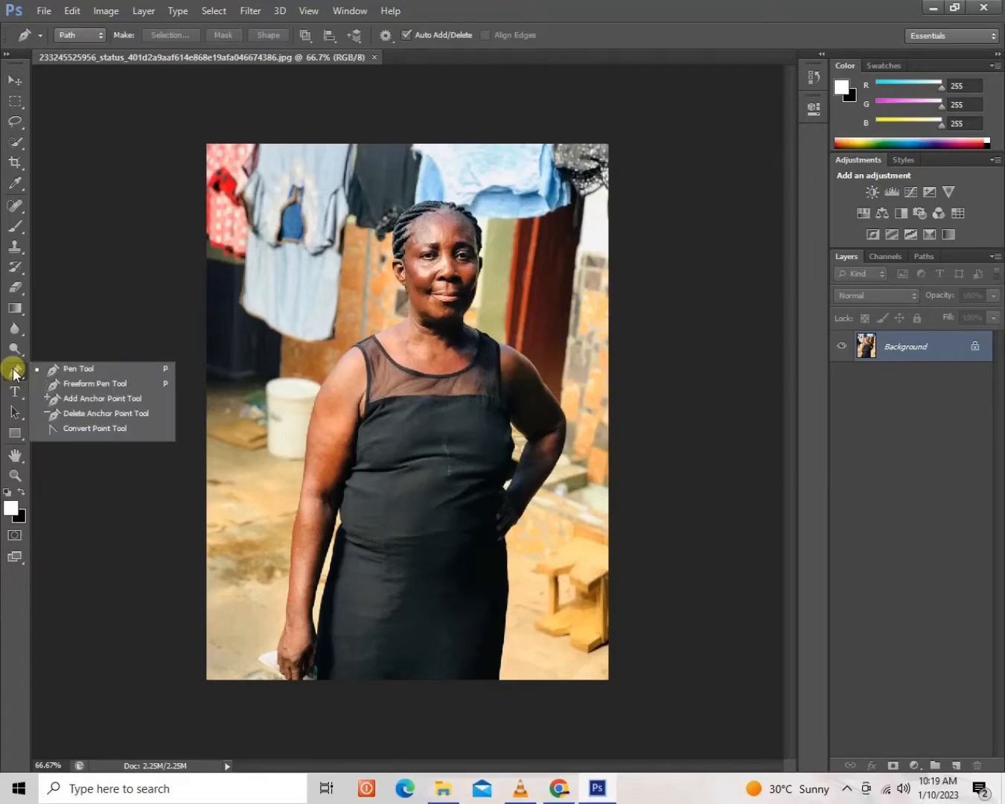
left_click(89, 368)
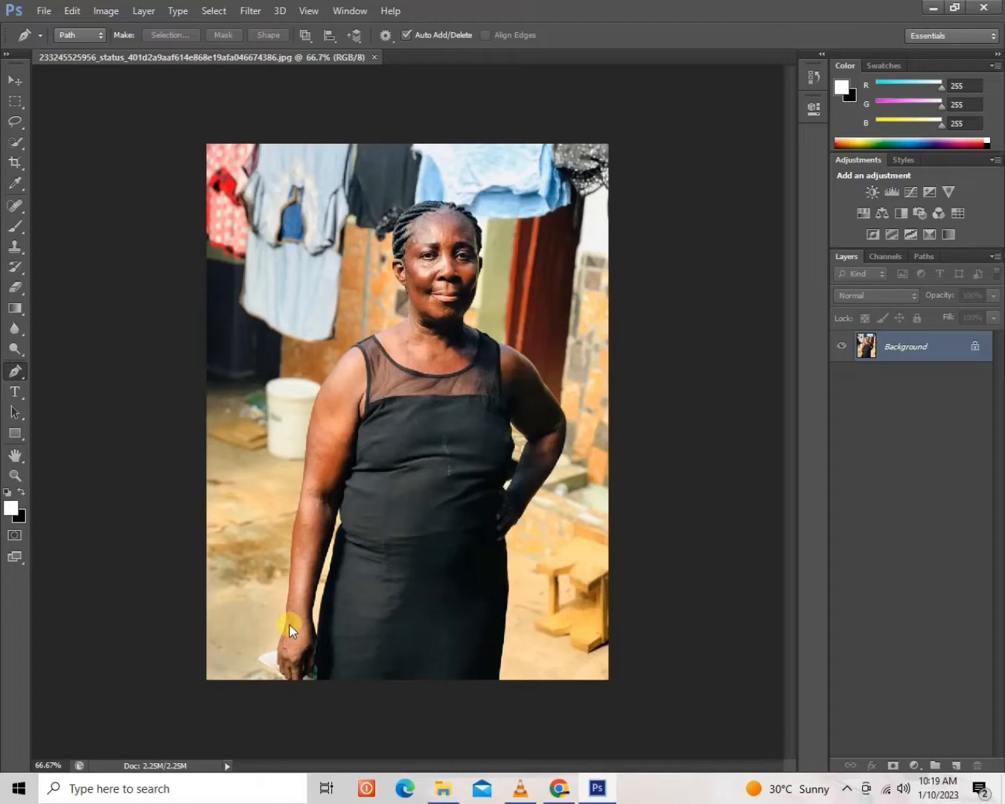
key("ctrl+plus")
key("ctrl+plus")
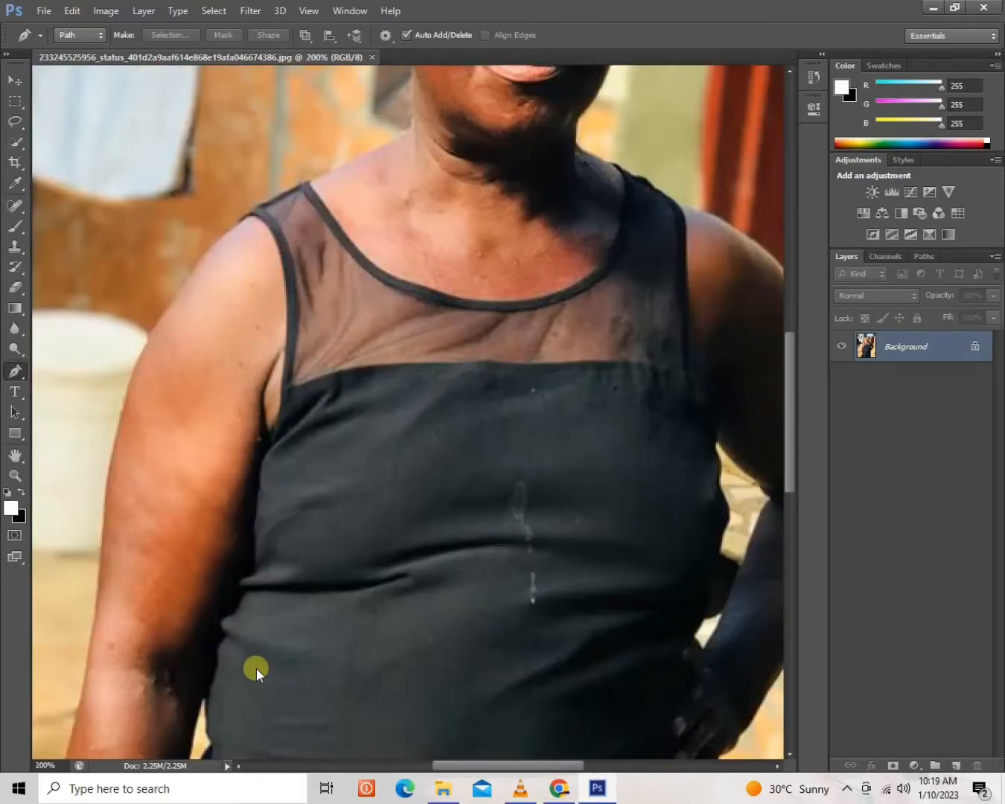
key("ctrl+plus")
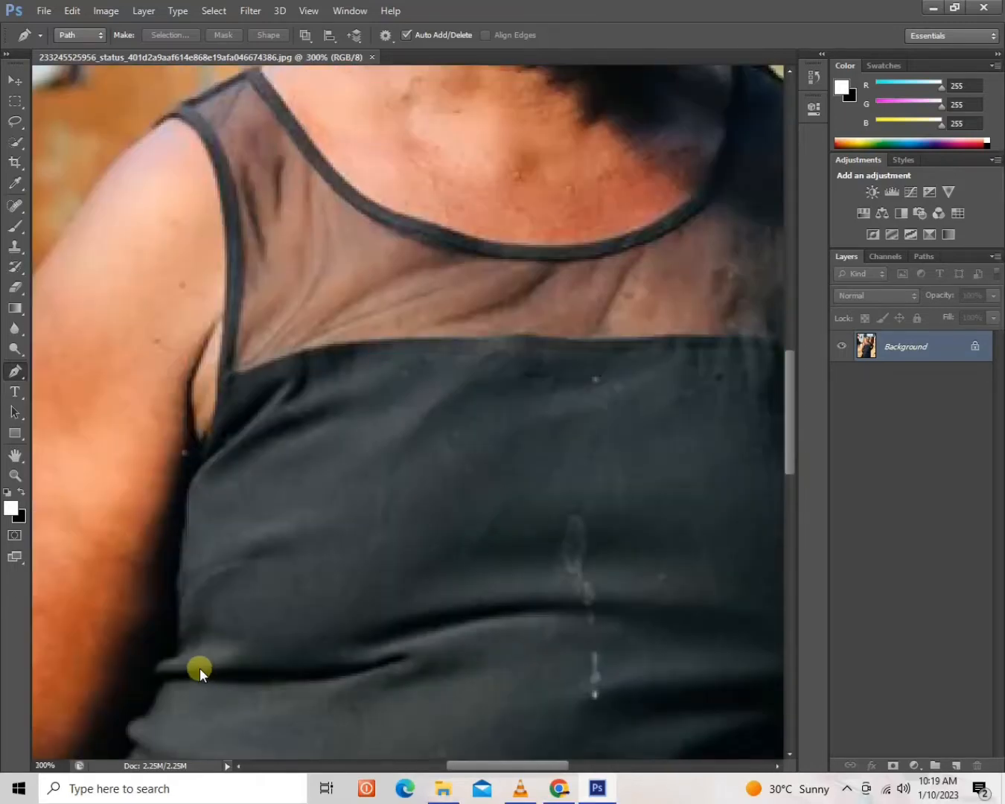
key("ctrl+plus")
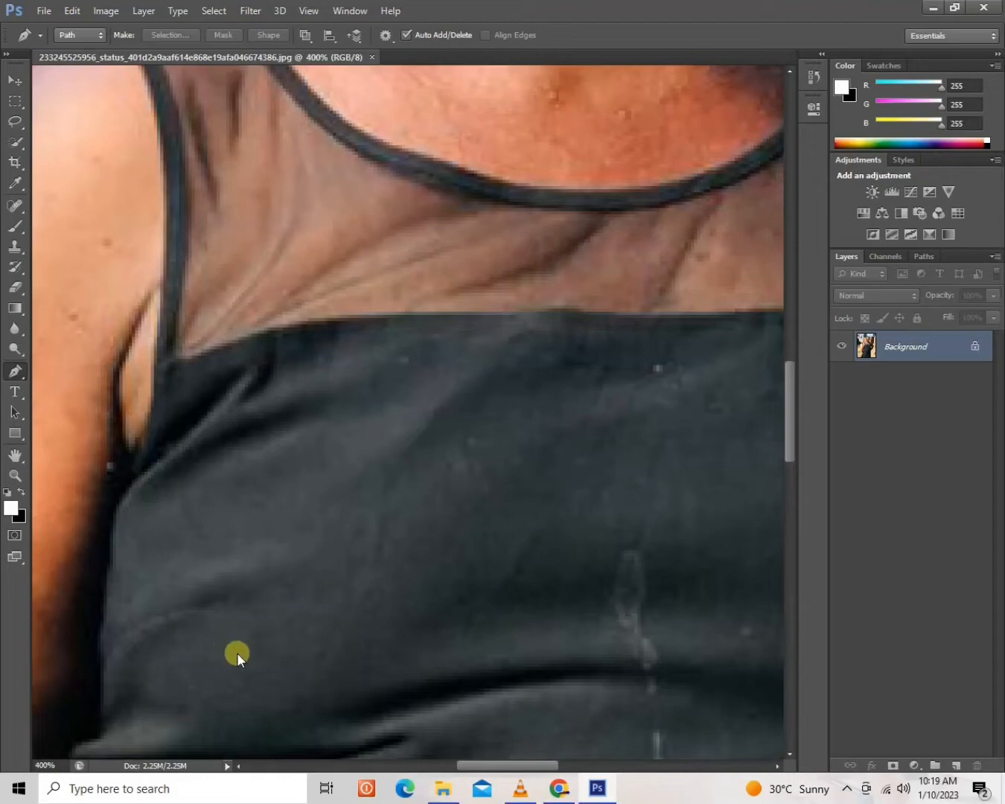
left_click_drag(227, 681, 370, 422)
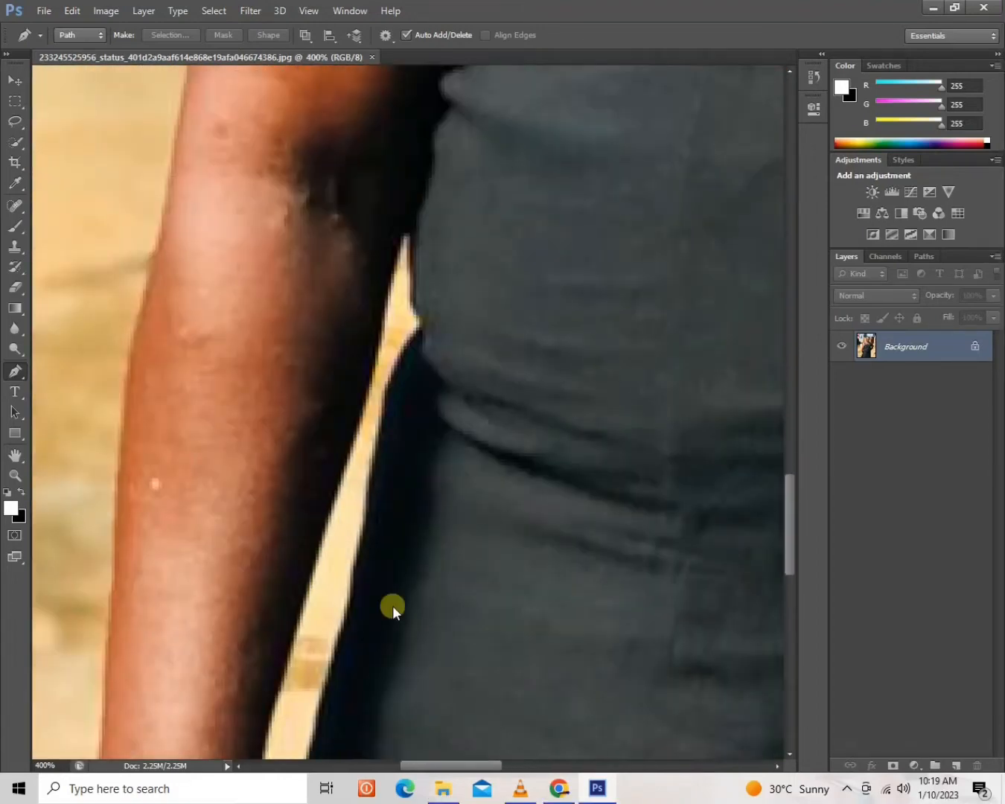
left_click_drag(392, 606, 479, 301)
scroll(479, 301, "down", 10)
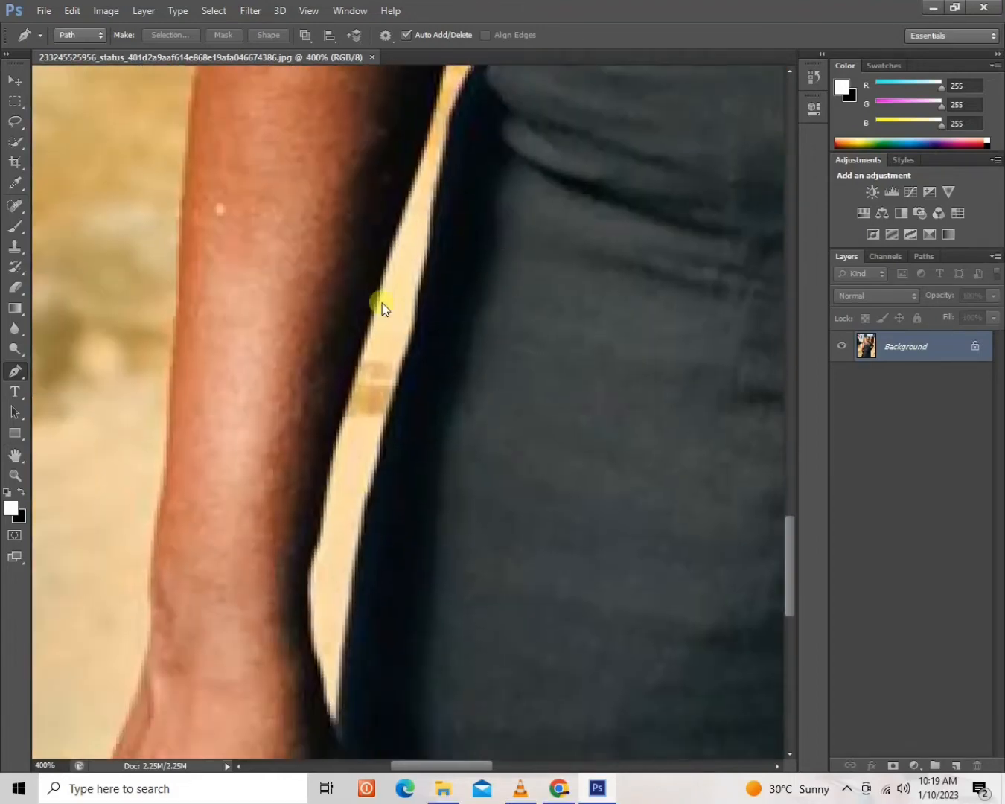
left_click_drag(365, 437, 425, 438)
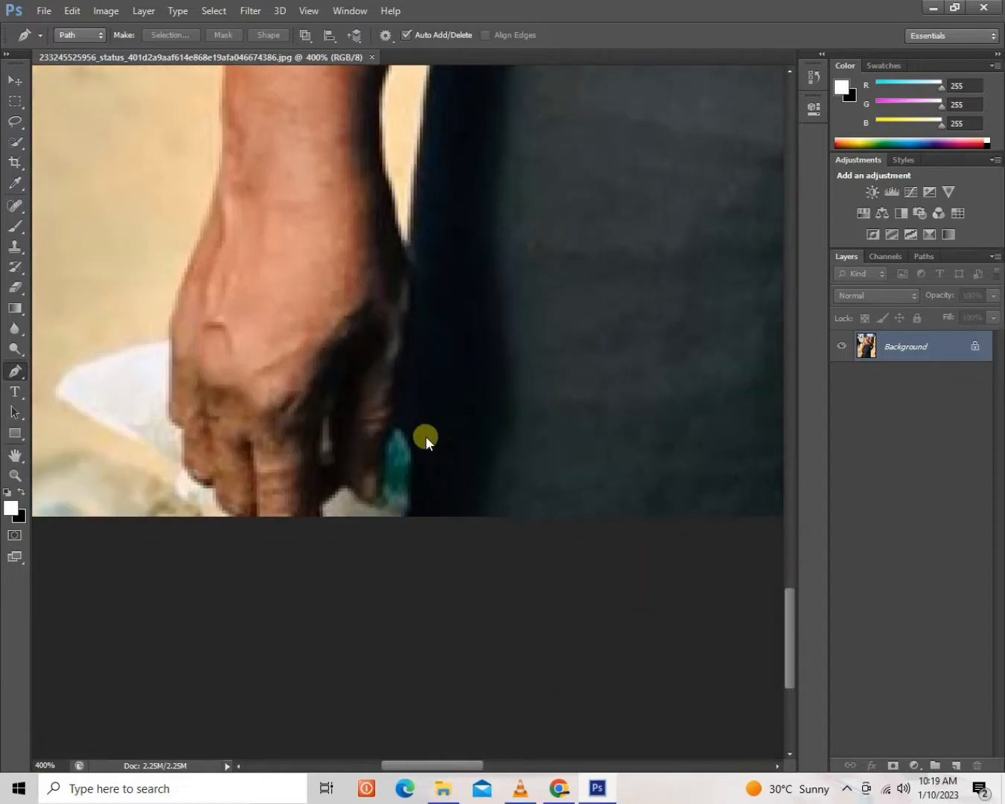
left_click(344, 489)
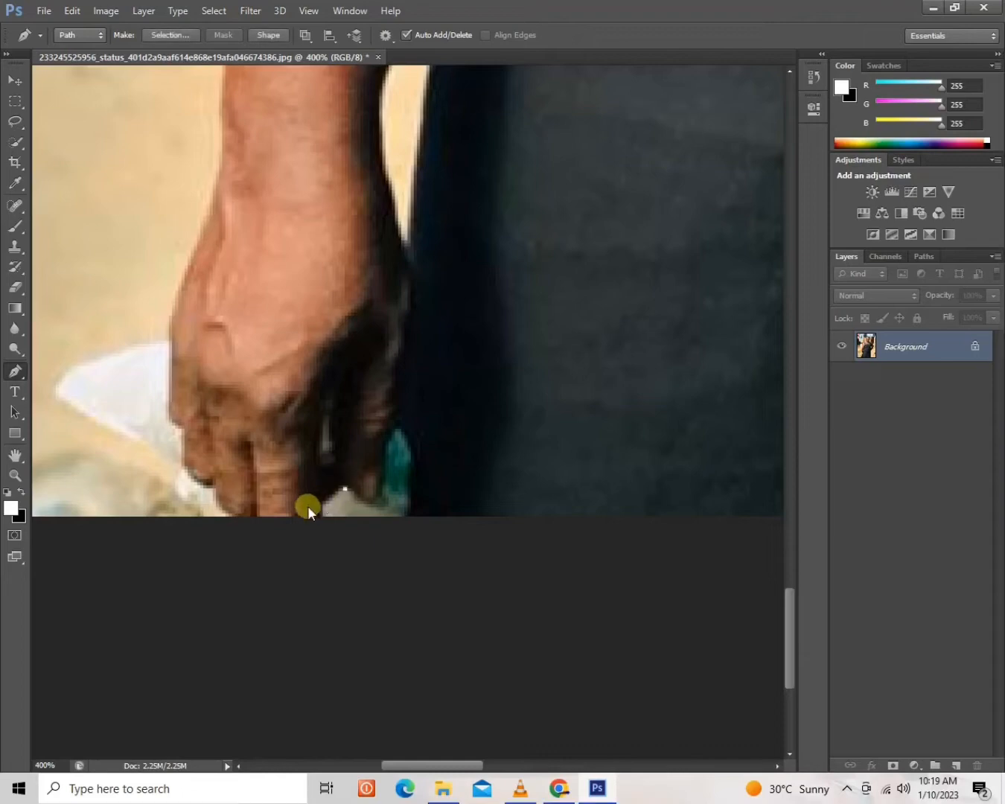
left_click(319, 510)
left_click(228, 513)
left_click_drag(188, 453, 168, 369)
left_click_drag(174, 320, 177, 303)
Continue the path from the wrist along the outer edge of the hanging forearm up past the elbow.
left_click_drag(216, 193, 216, 495)
left_click_drag(201, 348, 206, 318)
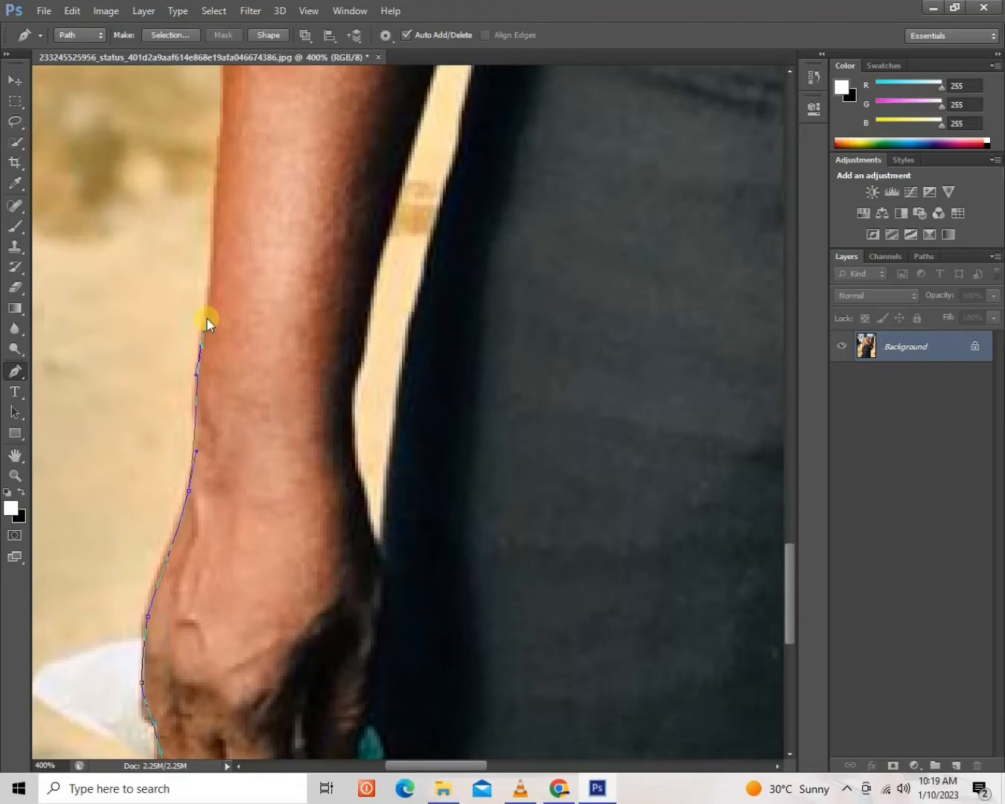
left_click_drag(242, 139, 129, 574)
left_click_drag(125, 358, 132, 306)
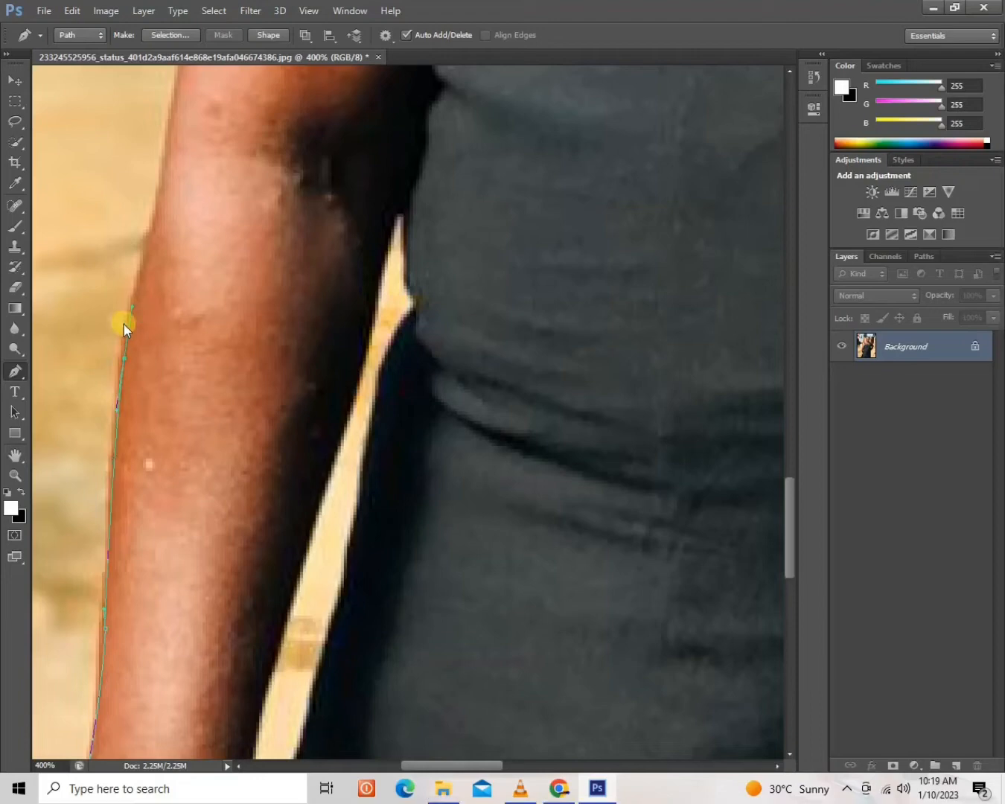
left_click_drag(222, 295, 176, 380)
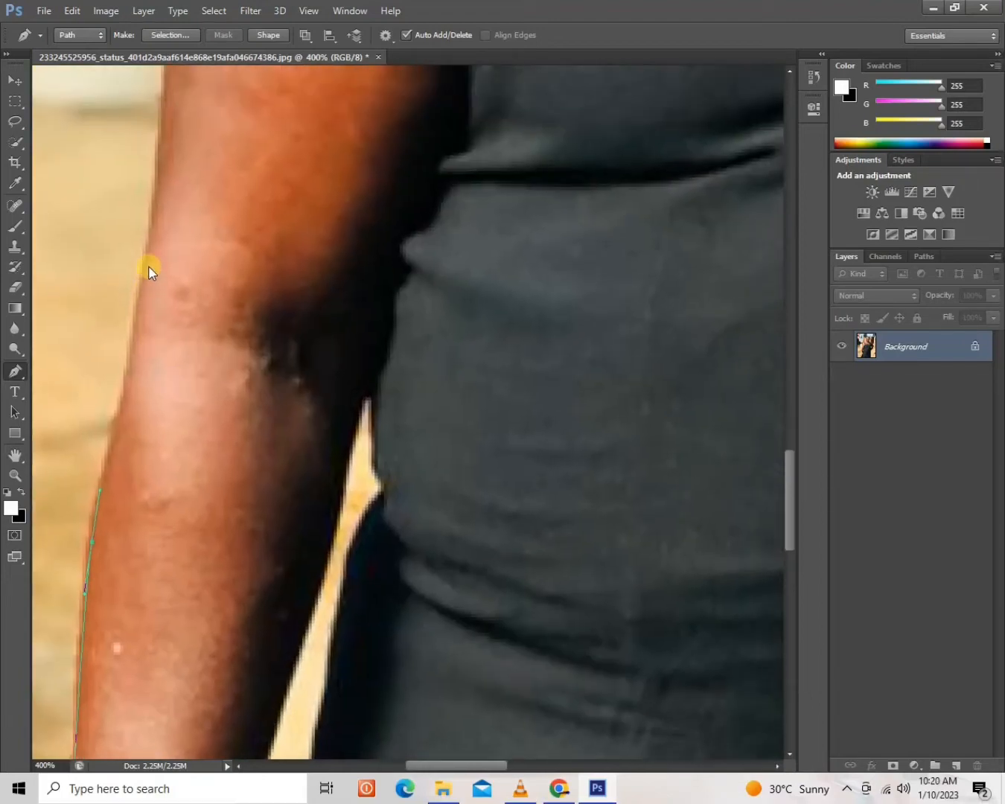
left_click_drag(150, 258, 153, 220)
Extend the path up the outer edge of the upper arm and over the shoulder to the dress strap.
left_click_drag(203, 151, 149, 392)
left_click_drag(117, 255, 118, 234)
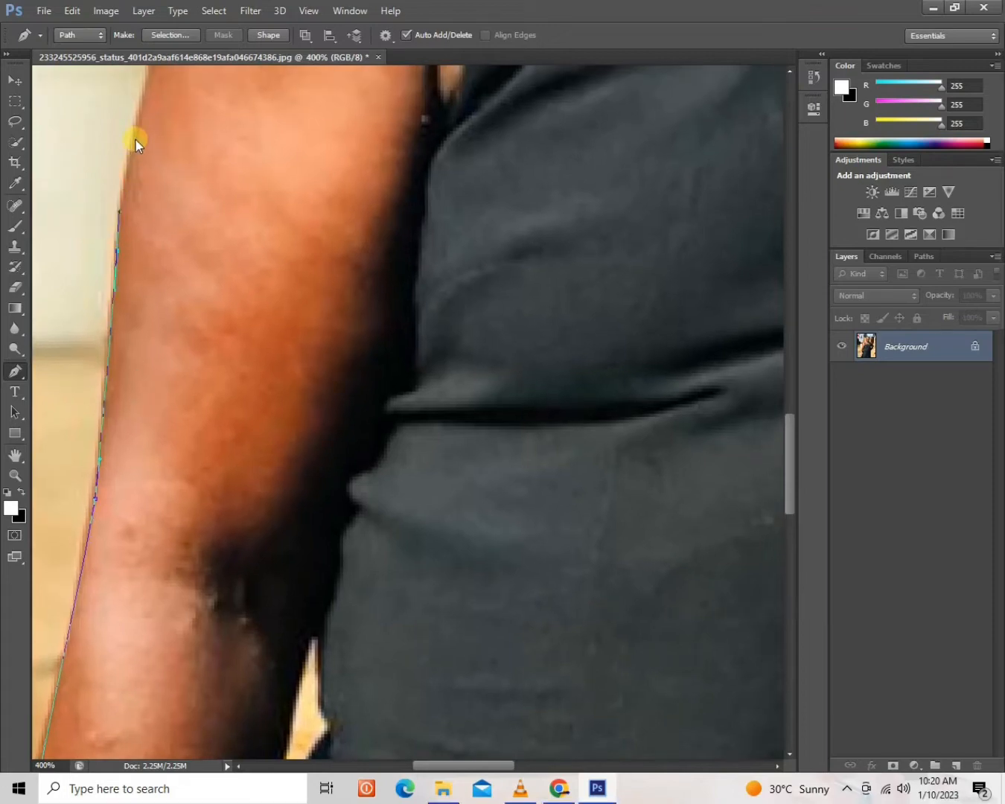
left_click_drag(255, 284, 201, 545)
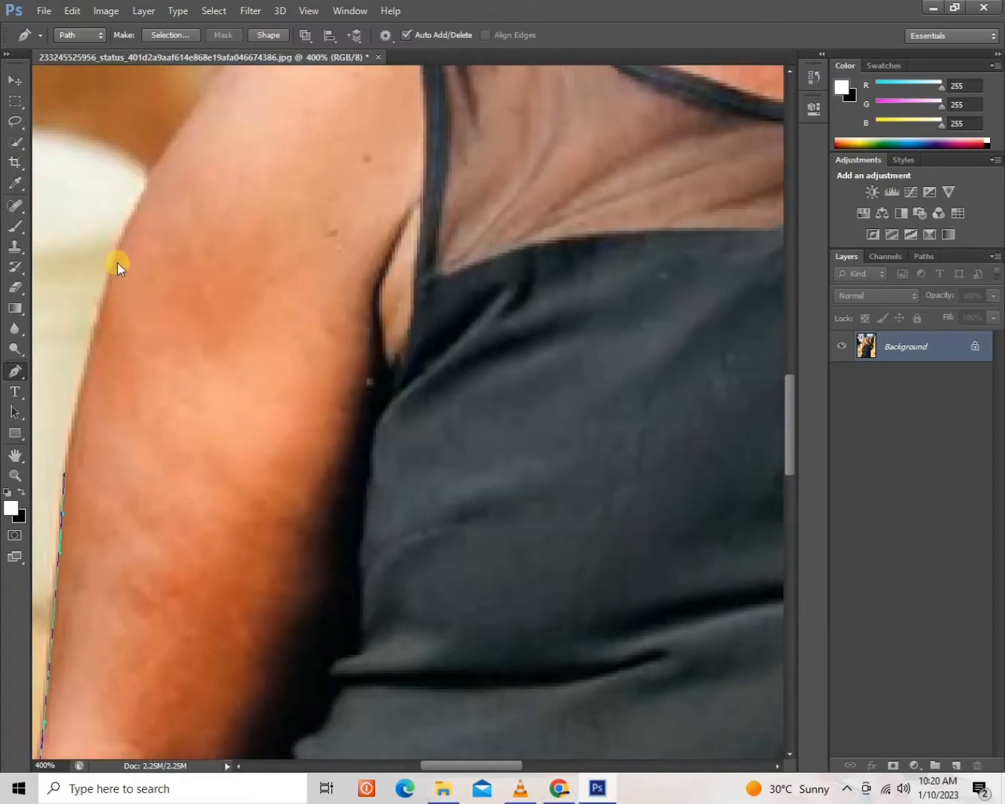
left_click_drag(119, 254, 137, 209)
left_click_drag(213, 168, 151, 430)
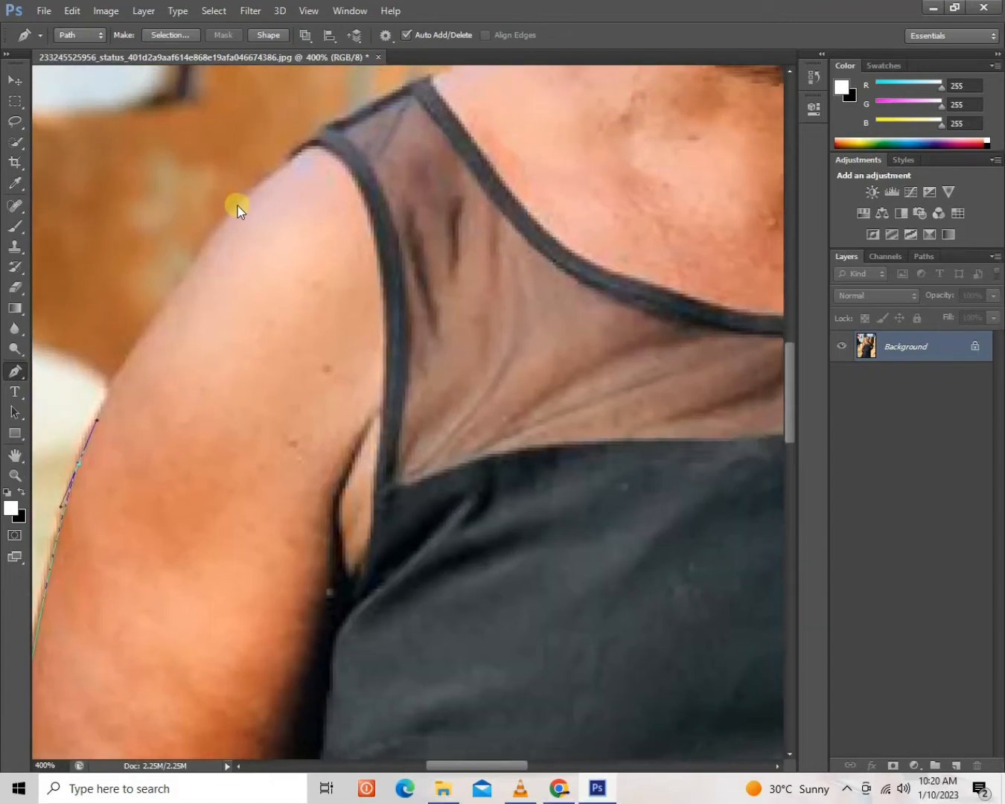
left_click_drag(238, 205, 352, 119)
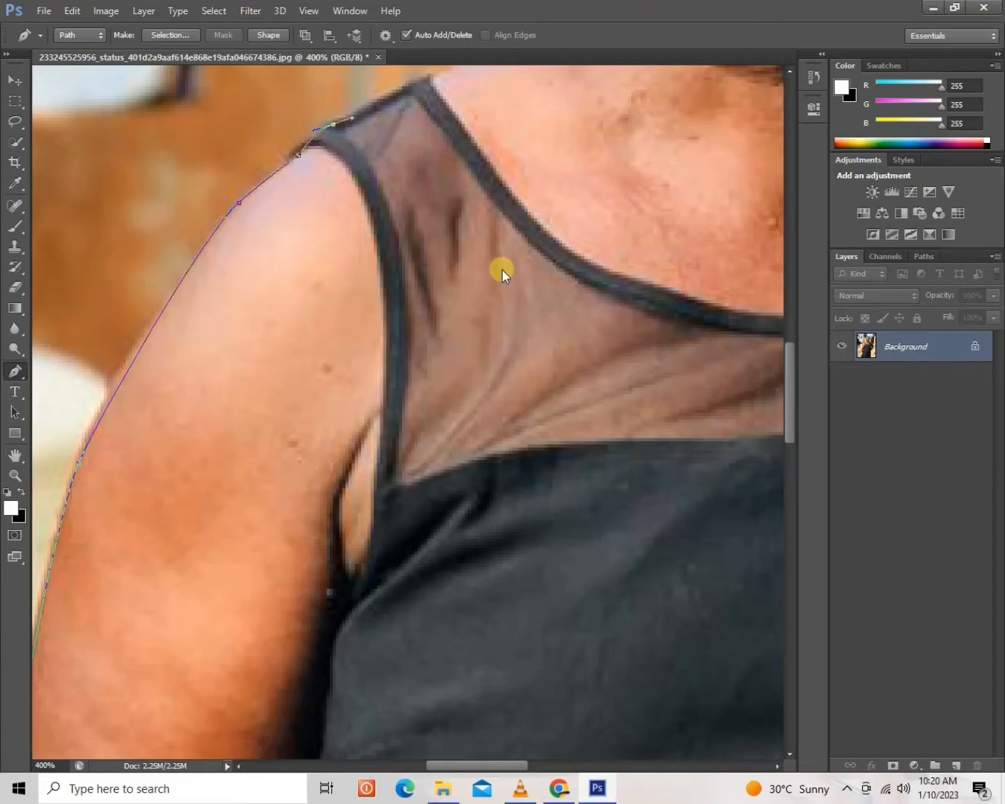
Trace the path from the dress strap along the bare shoulder and up the side of the neck.
left_click_drag(503, 288, 295, 565)
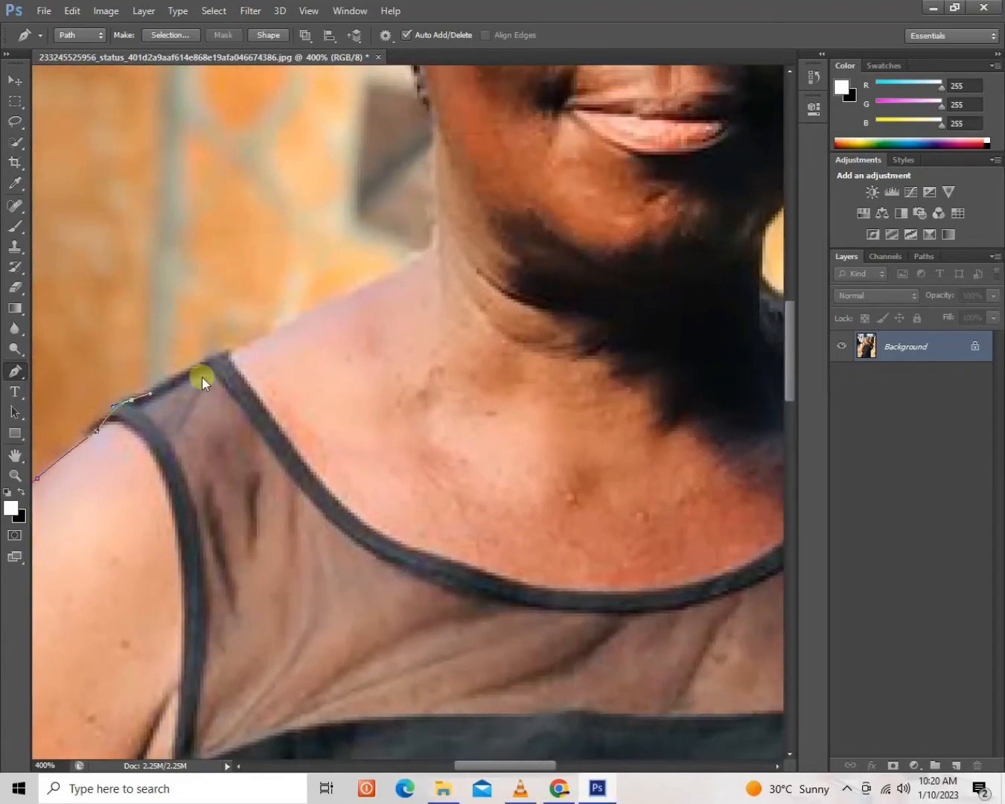
left_click_drag(251, 346, 272, 337)
left_click_drag(440, 170, 440, 149)
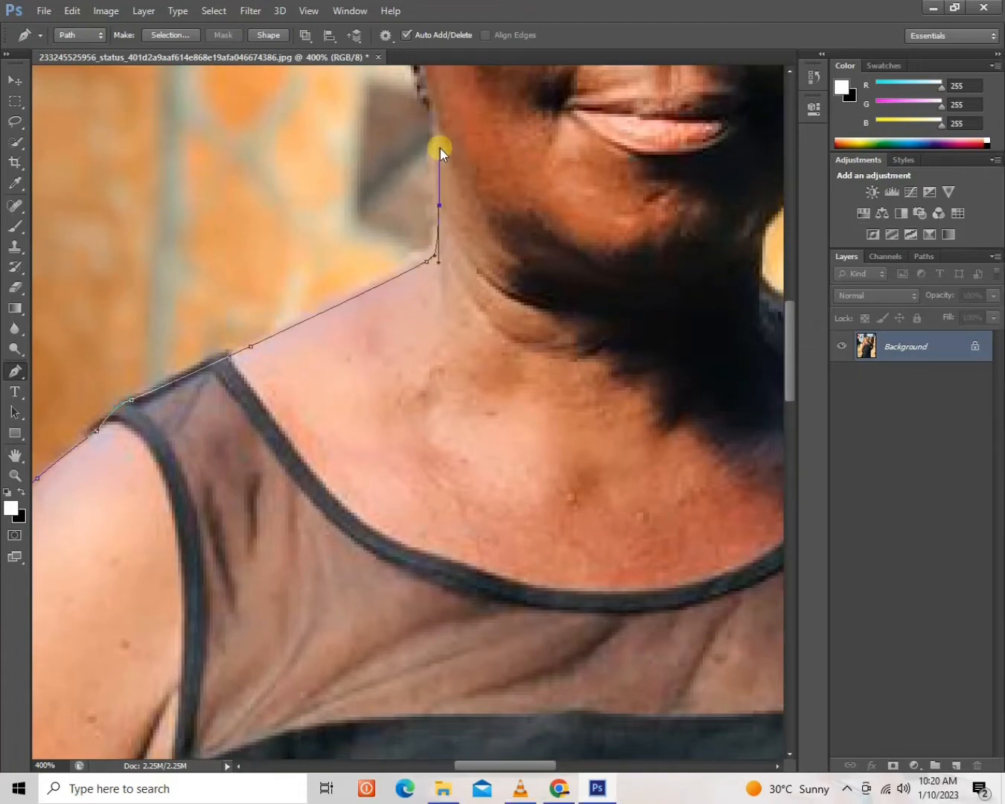
Continue the path past the earring, around the ear and up the braided hair on the image's left side.
left_click_drag(454, 258, 405, 610)
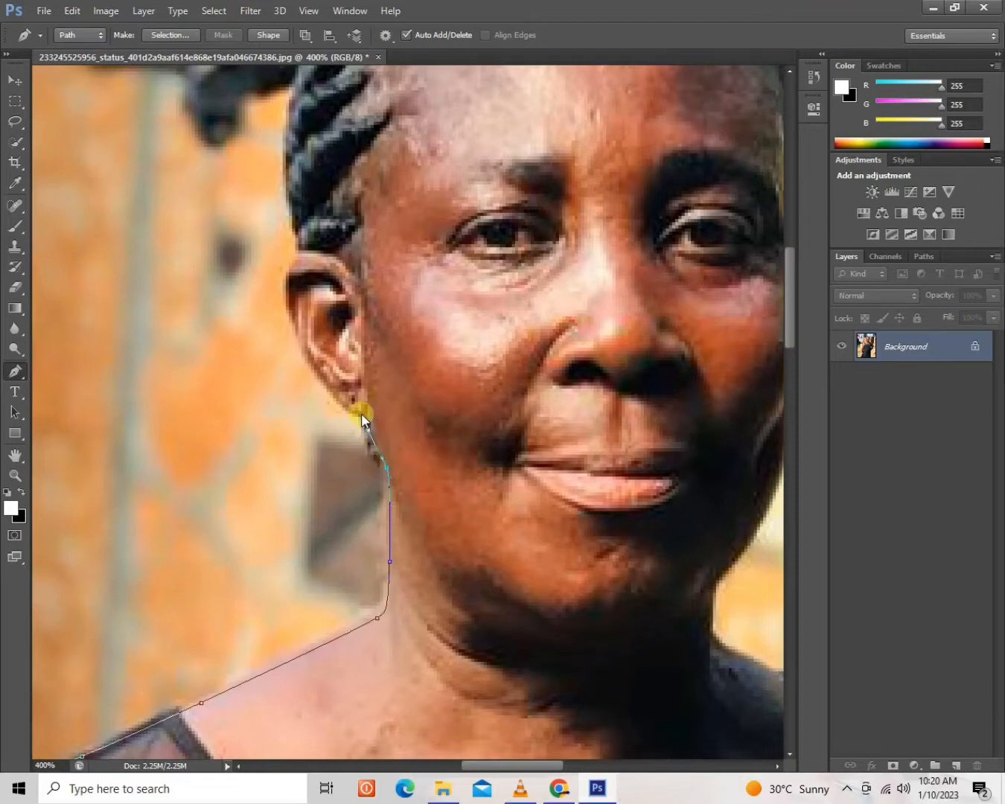
left_click_drag(368, 429, 318, 373)
left_click_drag(286, 298, 284, 283)
scroll(237, 533, "up", 3)
scroll(237, 533, "up", 2)
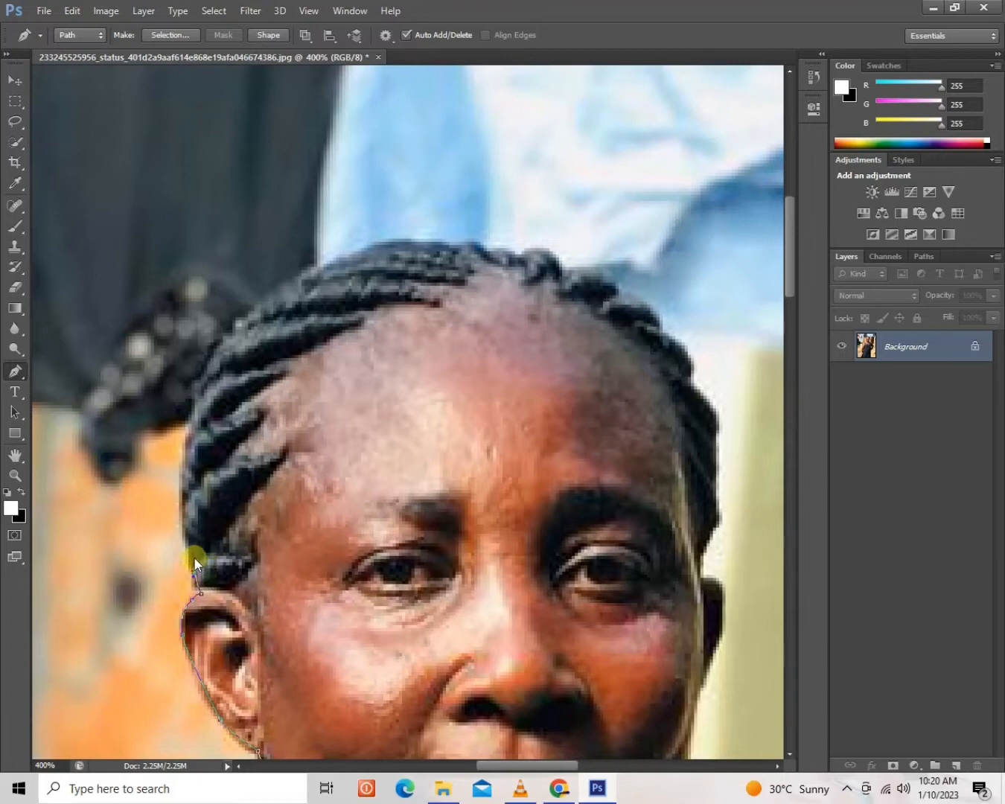
left_click_drag(182, 519, 193, 438)
left_click(212, 367)
left_click_drag(363, 252, 482, 212)
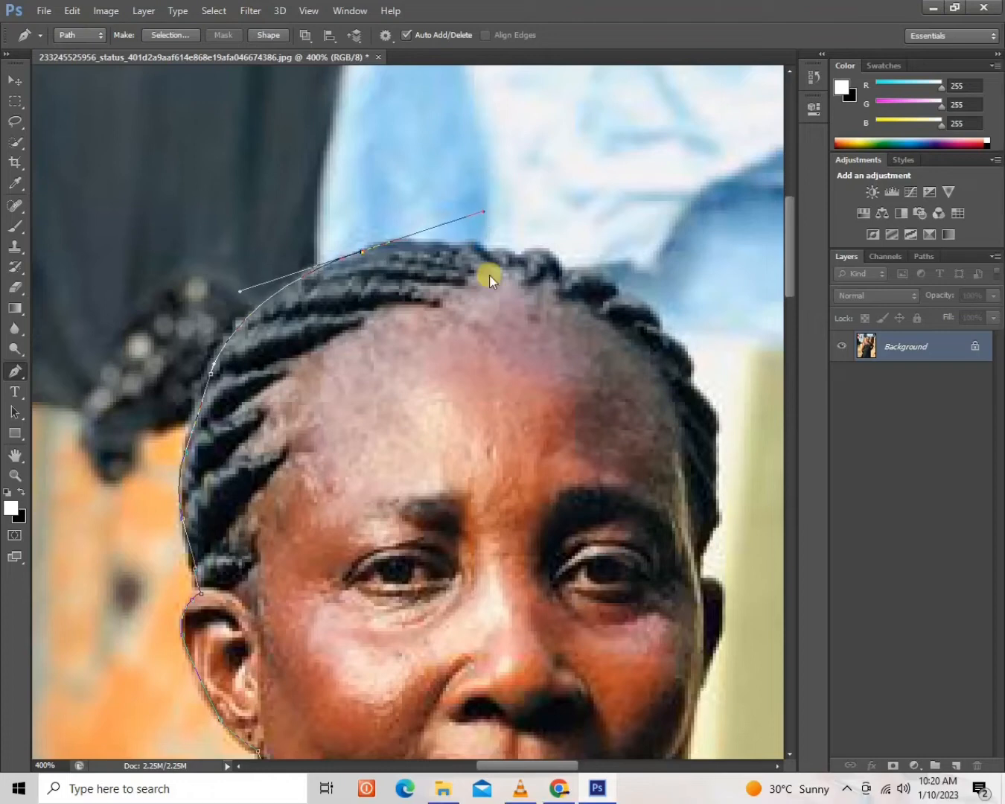
left_click_drag(591, 275, 603, 285)
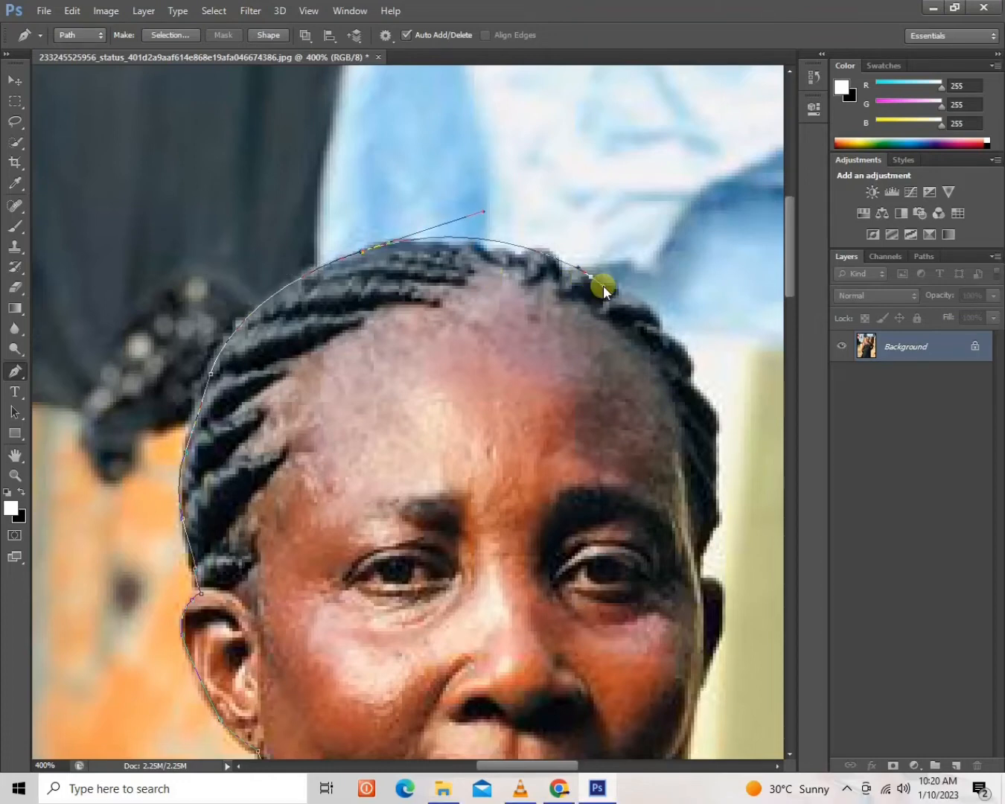
key("ctrl+z")
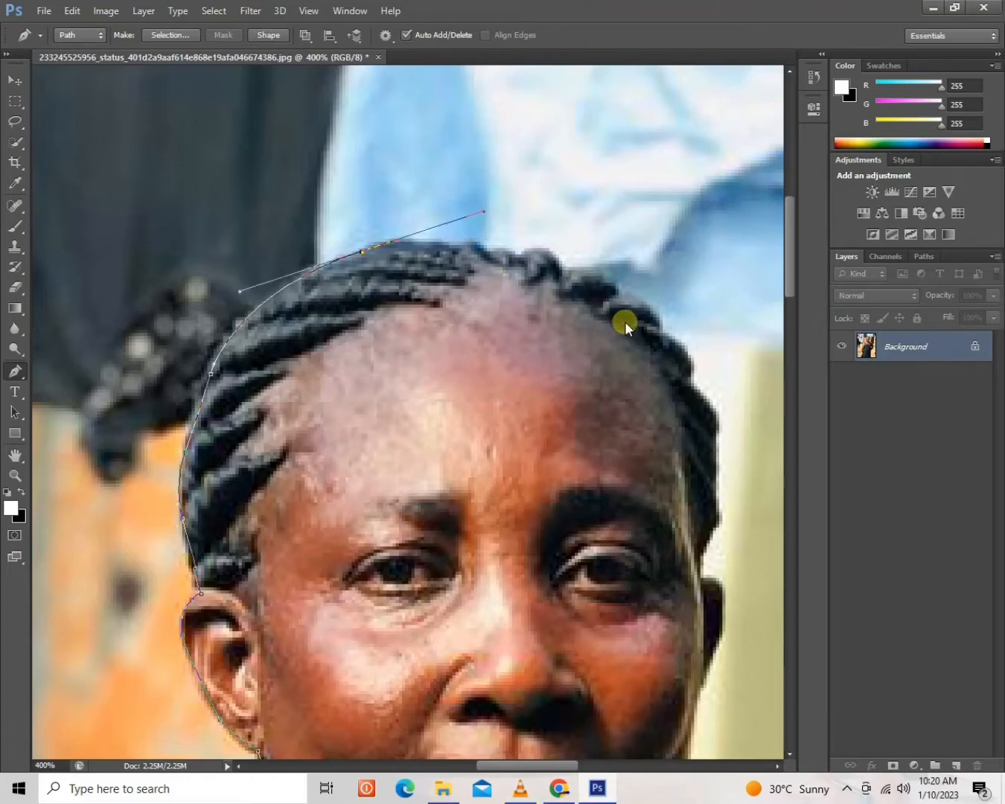
left_click_drag(677, 351, 729, 422)
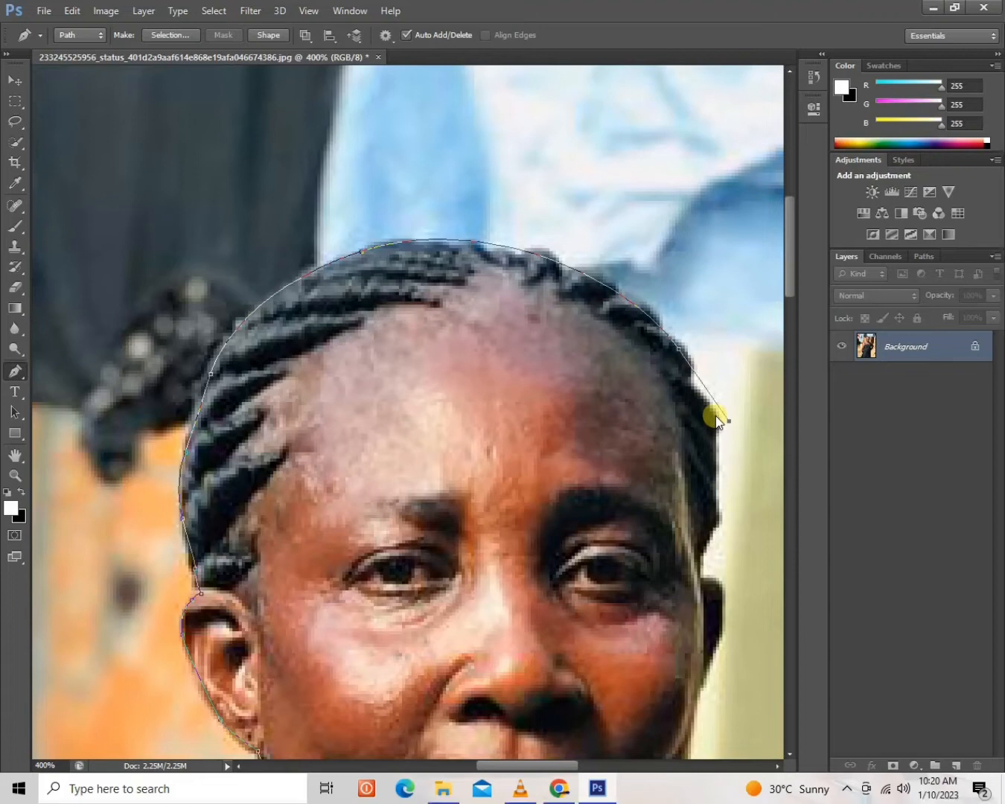
key("ctrl+alt+z")
key("ctrl+alt+z")
key("ctrl+alt+z")
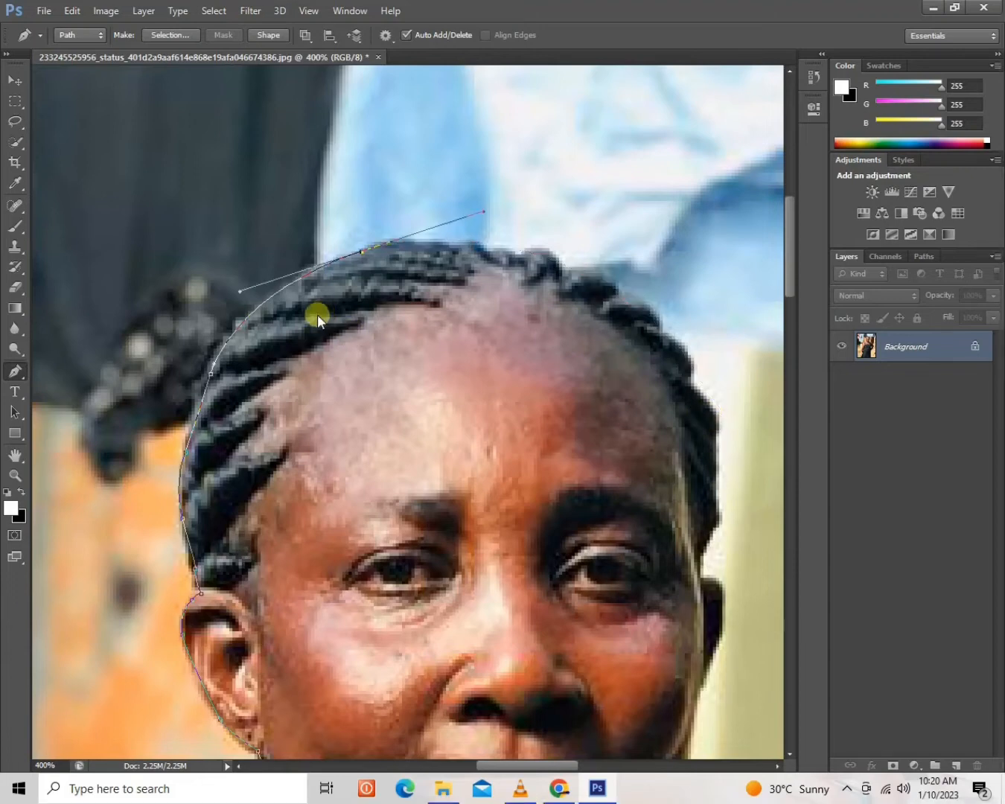
left_click_drag(349, 255, 399, 233)
key("ctrl+alt+z")
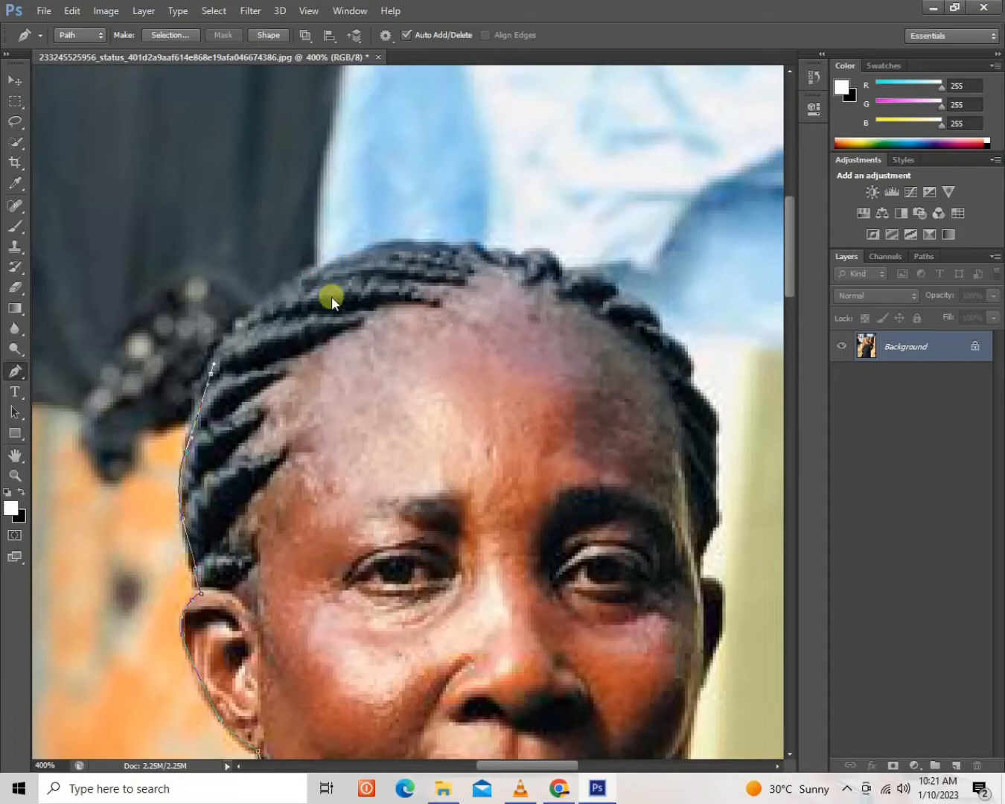
Trace curved segments over the top of the braided hair and down its other side to just above the ear.
left_click_drag(306, 278, 366, 253)
left_click_drag(476, 246, 549, 257)
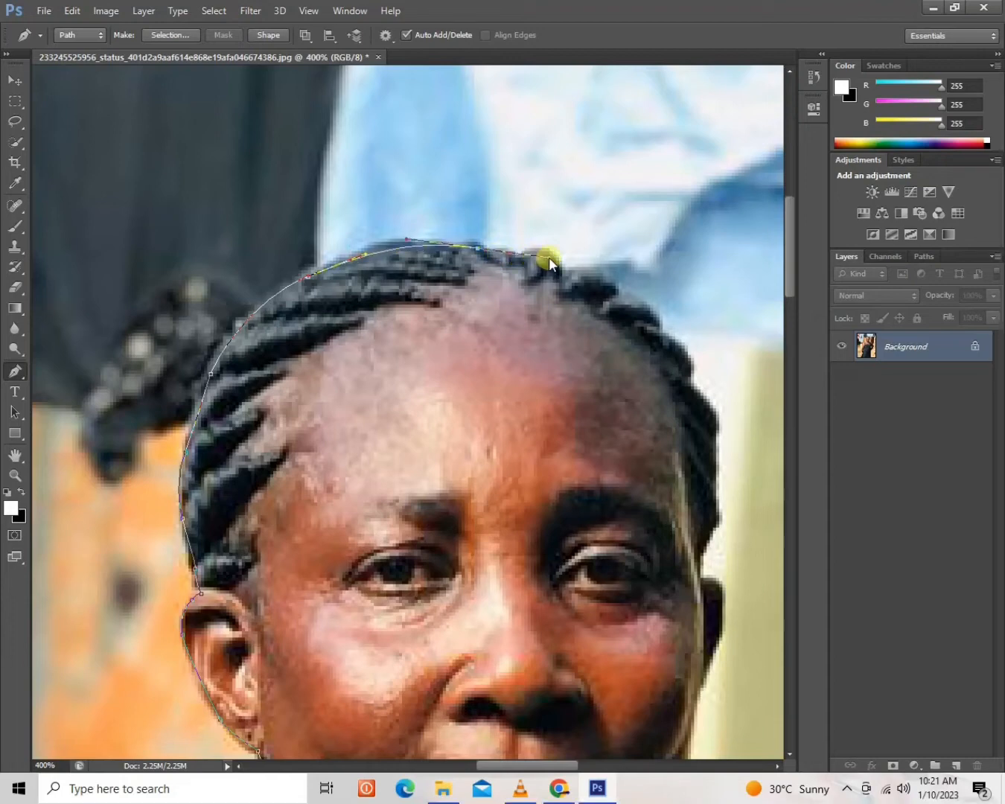
left_click(551, 260)
left_click(575, 275)
left_click(615, 294)
left_click(641, 303)
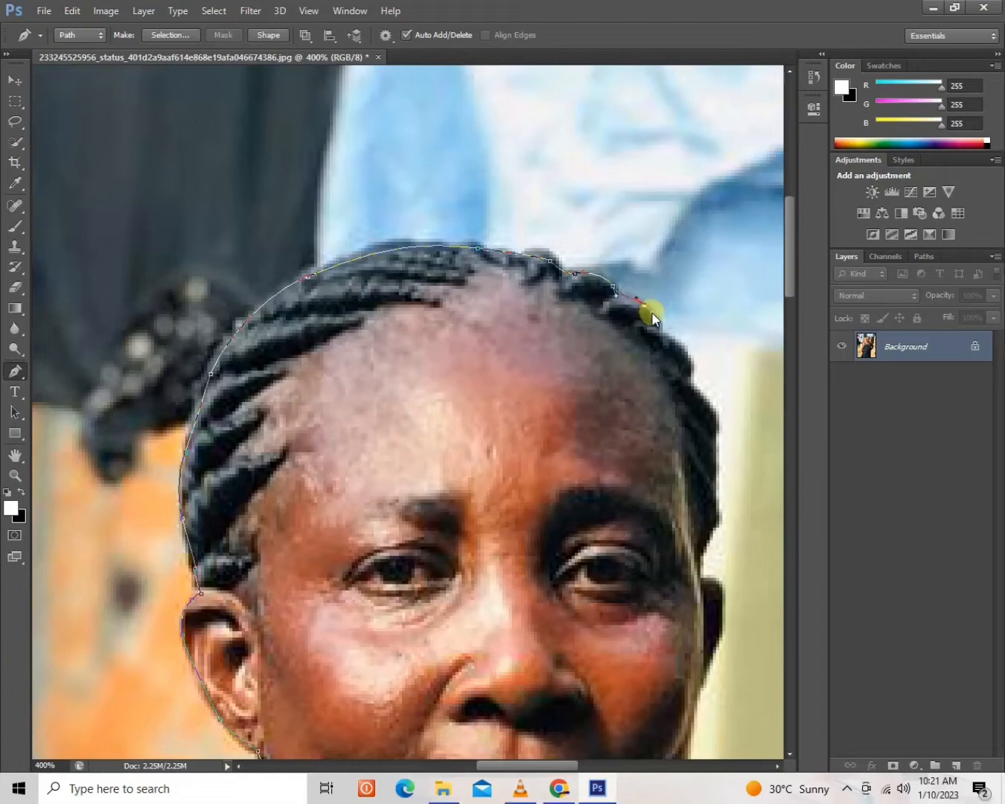
left_click(681, 349)
left_click(686, 384)
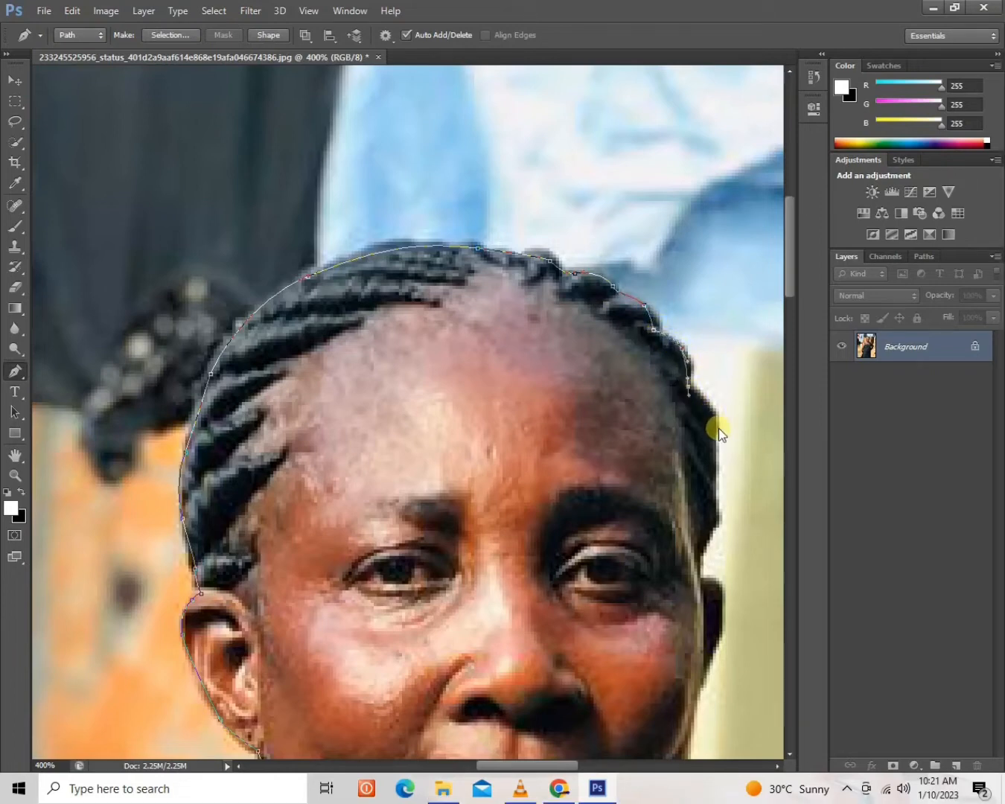
left_click_drag(715, 455, 707, 547)
Continue the path around the outer edge of the ear on the image's right side.
left_click_drag(645, 480, 538, 248)
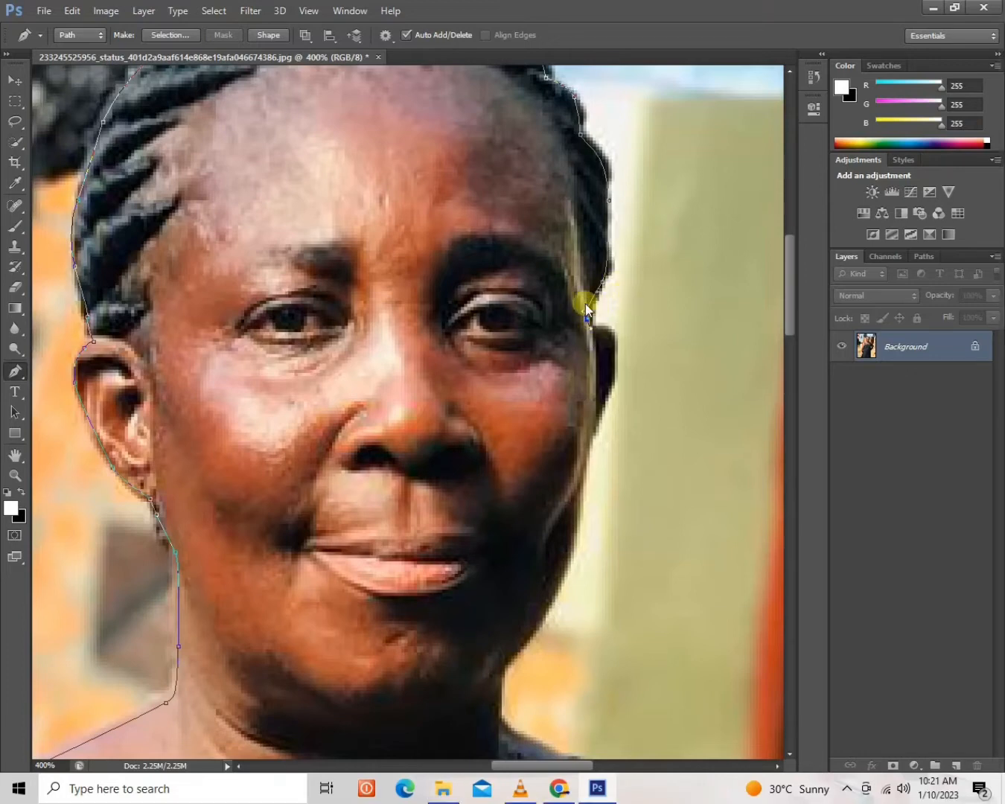
left_click(589, 321)
left_click_drag(610, 386, 606, 429)
scroll(558, 409, "down", 5)
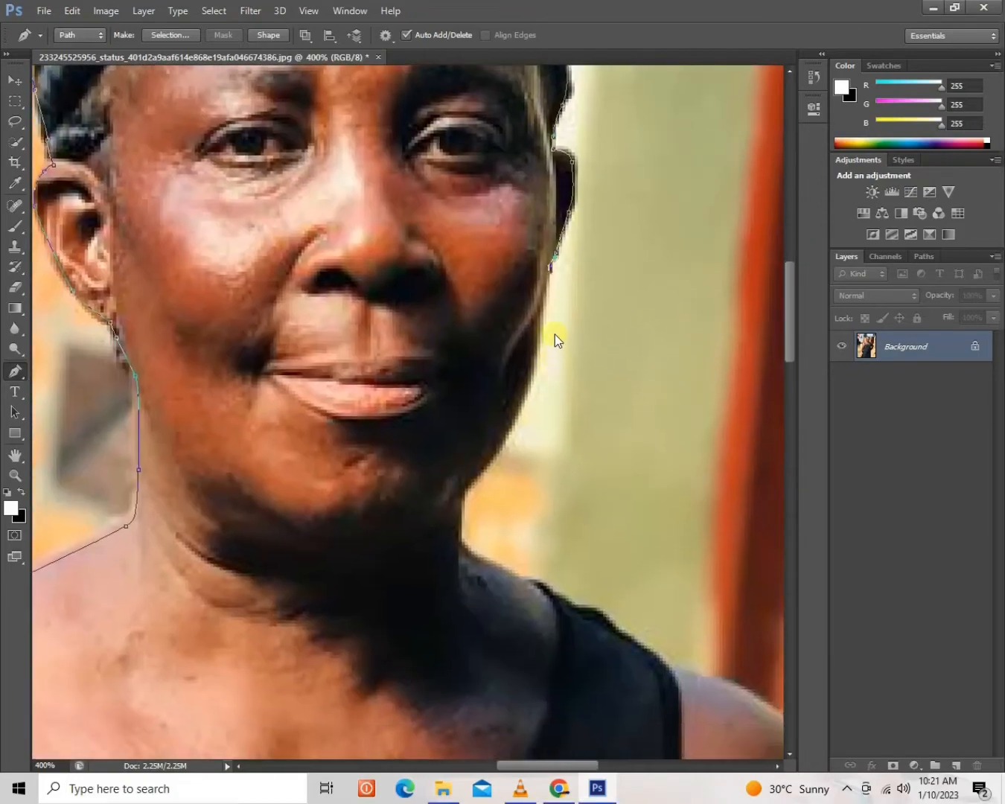
Continue the path down the jaw and neck, over the dress strap and onto the bare shoulder on the image's right side.
left_click_drag(542, 323, 539, 340)
left_click_drag(523, 403, 659, 661)
left_click_drag(737, 696, 373, 361)
left_click(352, 352)
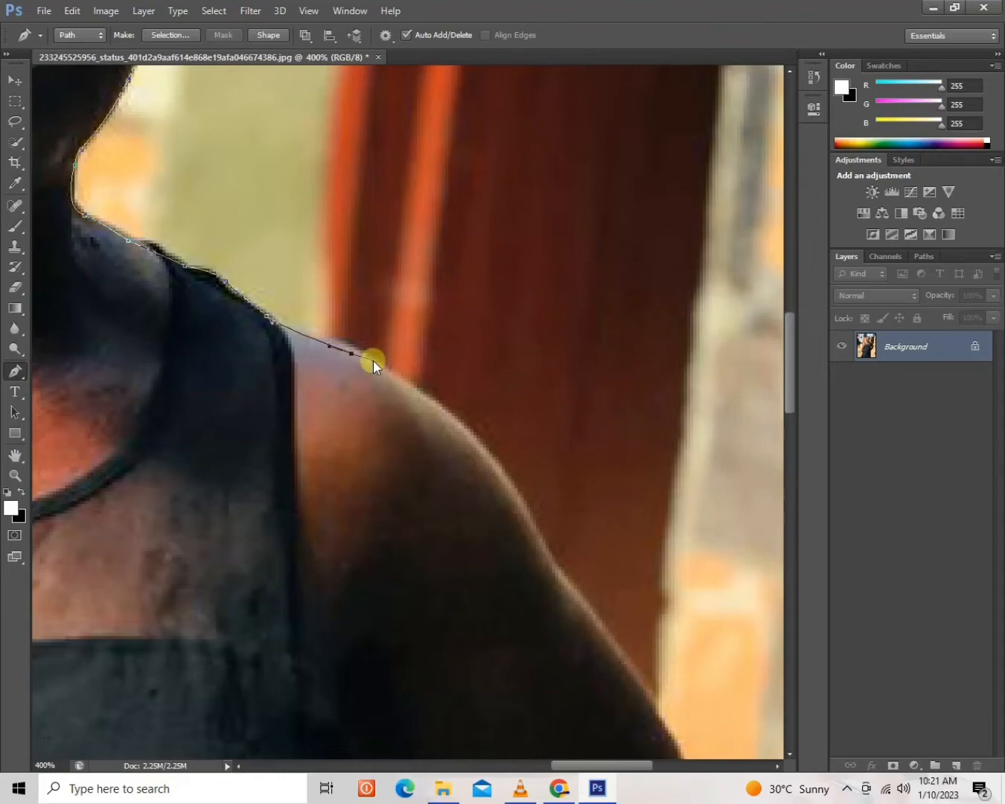
Trace the path around the shoulder and down the outer upper arm to the bent elbow.
left_click_drag(506, 468, 371, 255)
key("ctrl+z")
key("space")
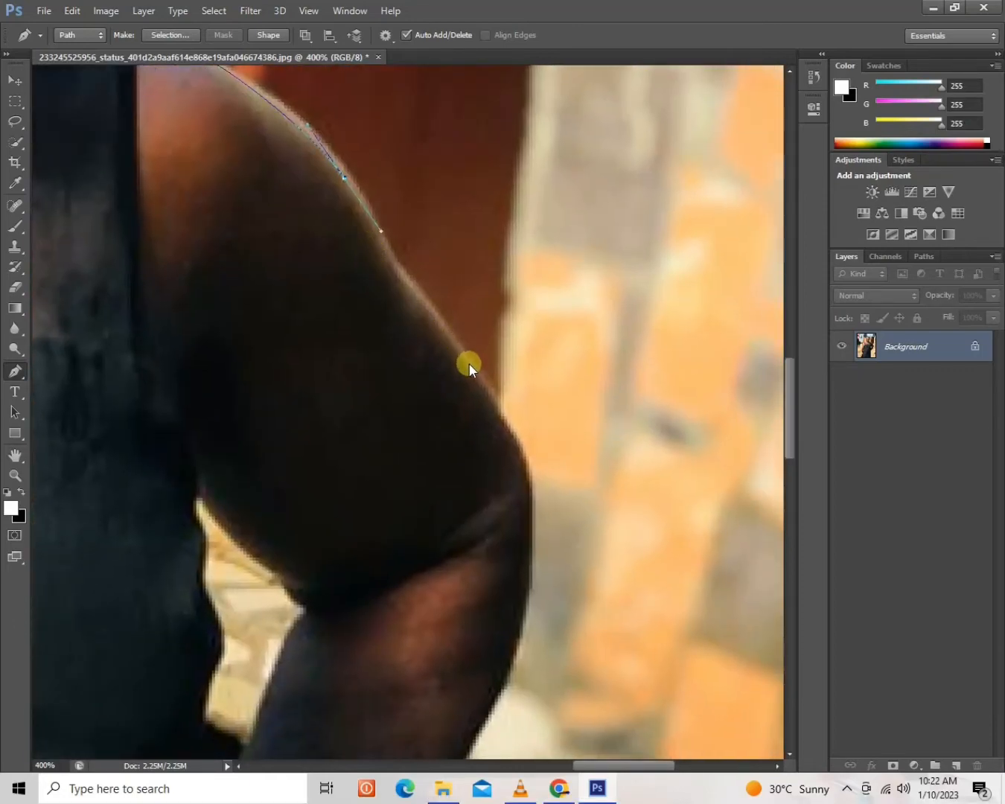
left_click(490, 403)
left_click_drag(529, 482, 535, 519)
left_click_drag(522, 442, 555, 175)
left_click_drag(584, 332, 656, 305)
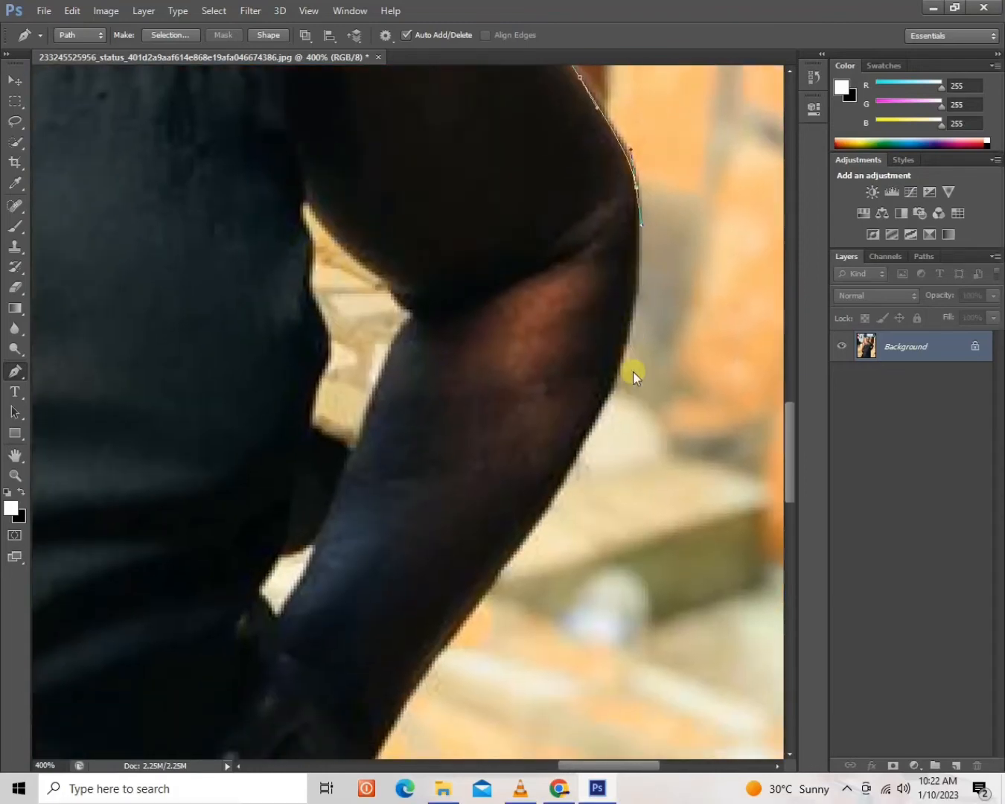
Continue the path from the elbow along the outer forearm and around the hand resting on the hip.
left_click_drag(615, 380, 595, 424)
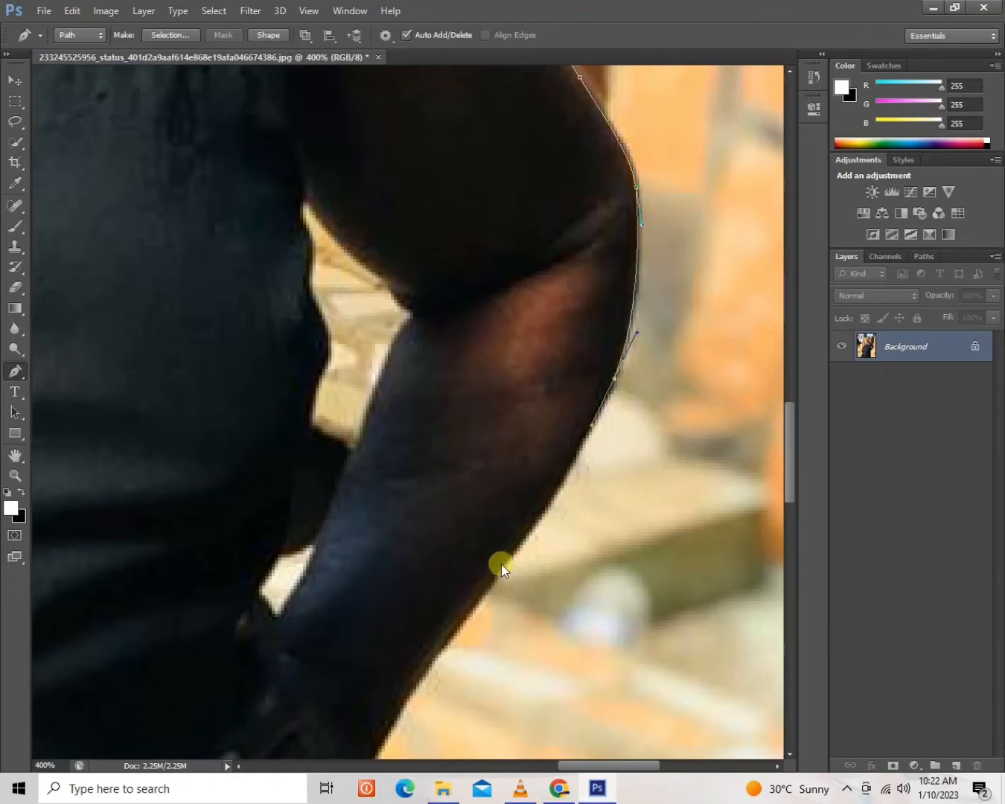
left_click_drag(487, 584, 472, 605)
left_click_drag(456, 659, 608, 333)
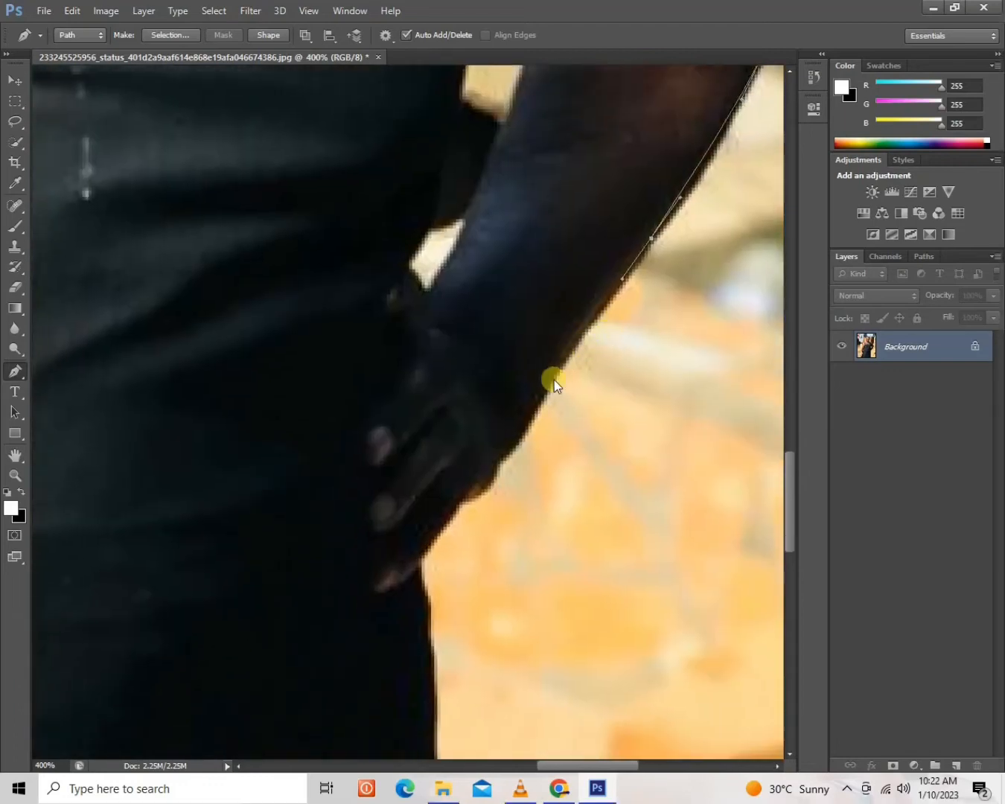
left_click_drag(542, 402, 459, 504)
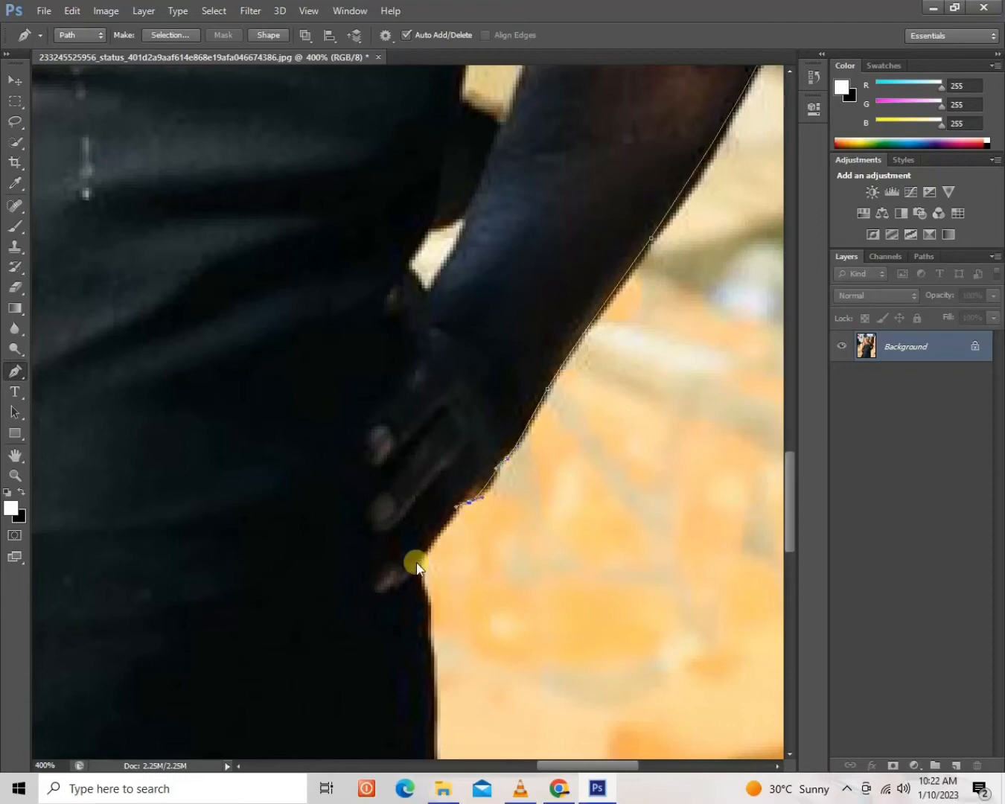
Trace the path from the fingertips down the side of the dress to the photo's lower edge.
left_click_drag(438, 582, 451, 211)
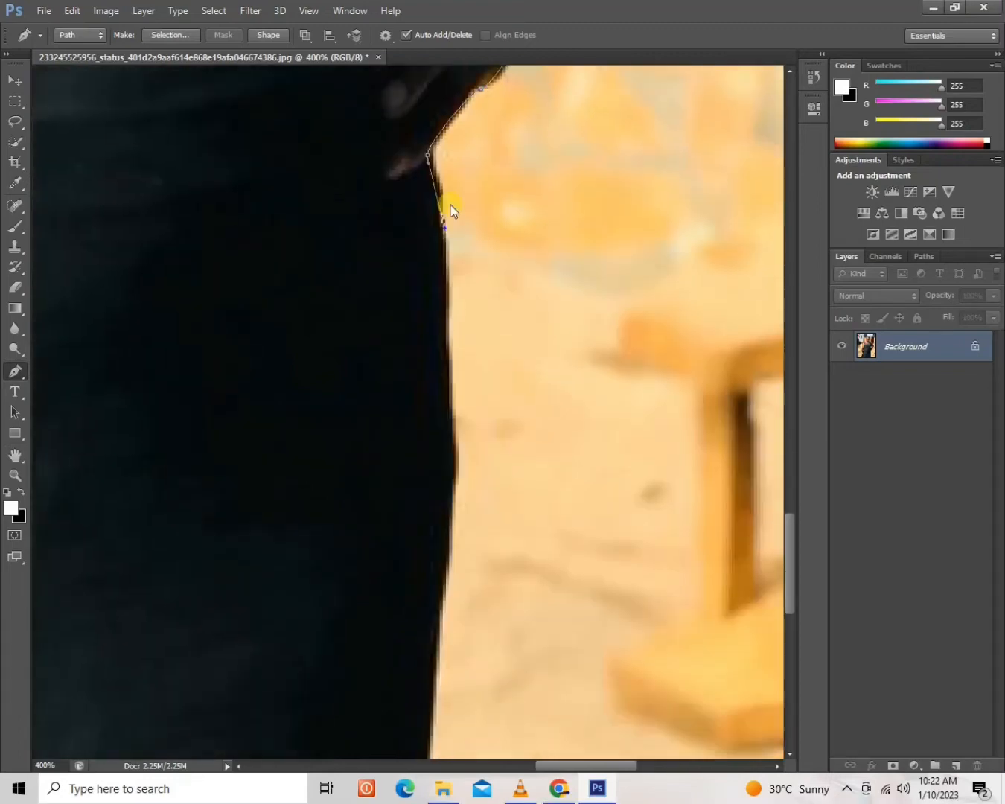
left_click(452, 308)
left_click(450, 381)
left_click(447, 453)
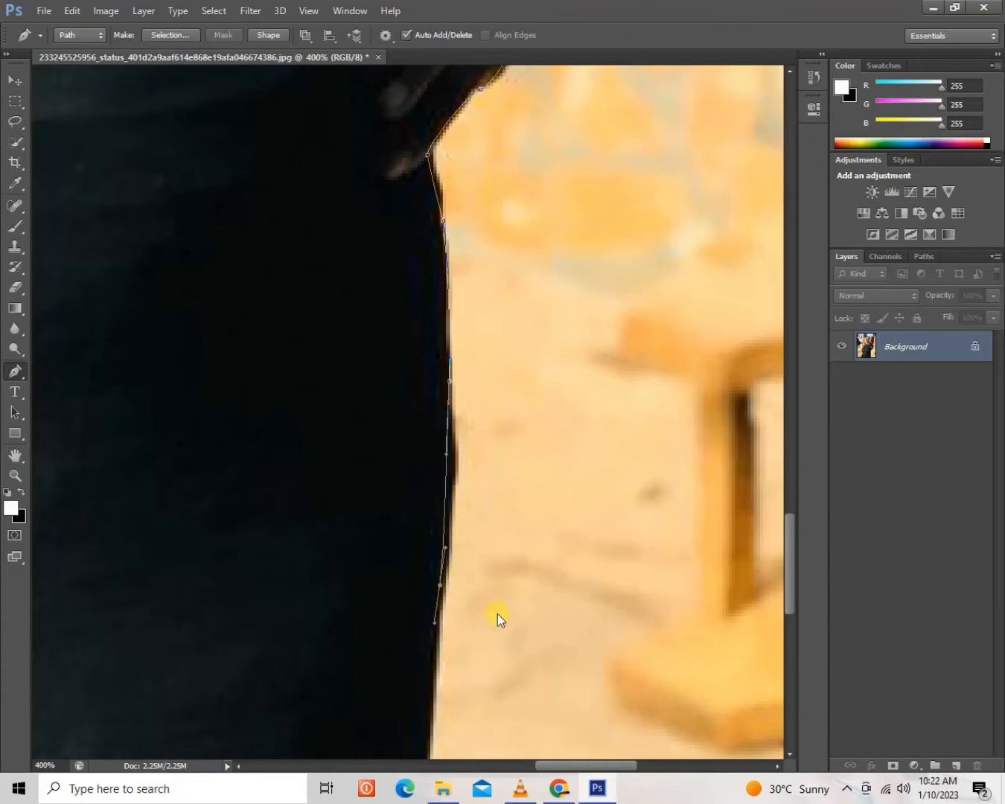
left_click_drag(521, 669, 512, 415)
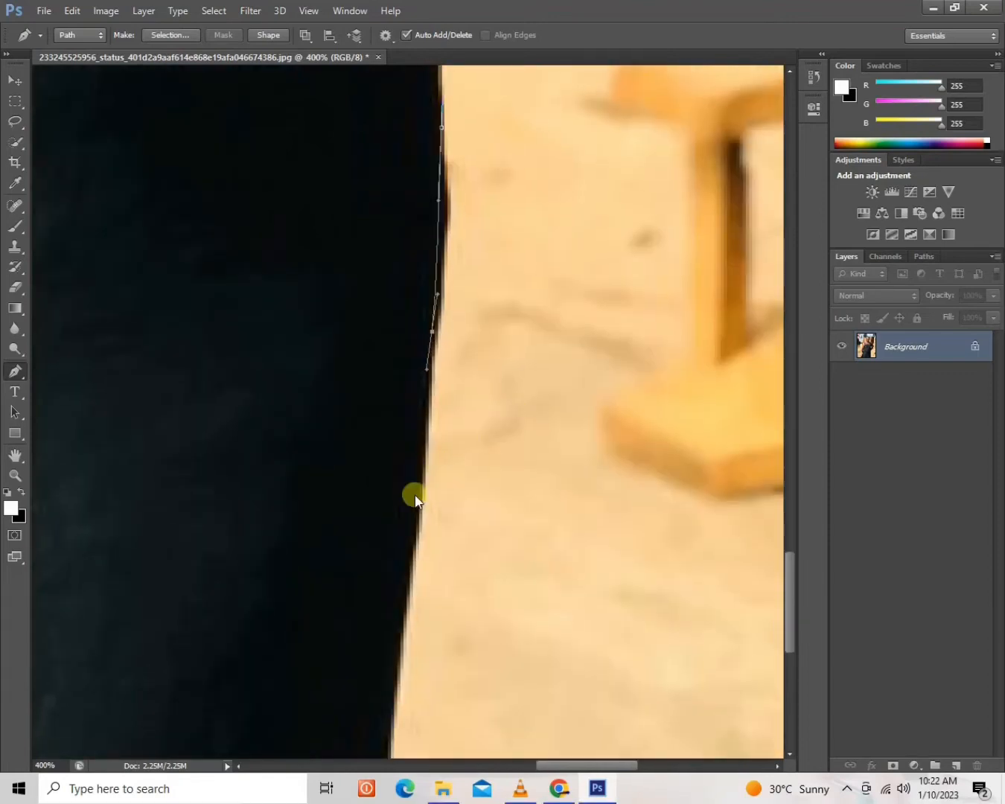
left_click(412, 548)
left_click(403, 602)
left_click(394, 657)
left_click_drag(423, 720, 575, 285)
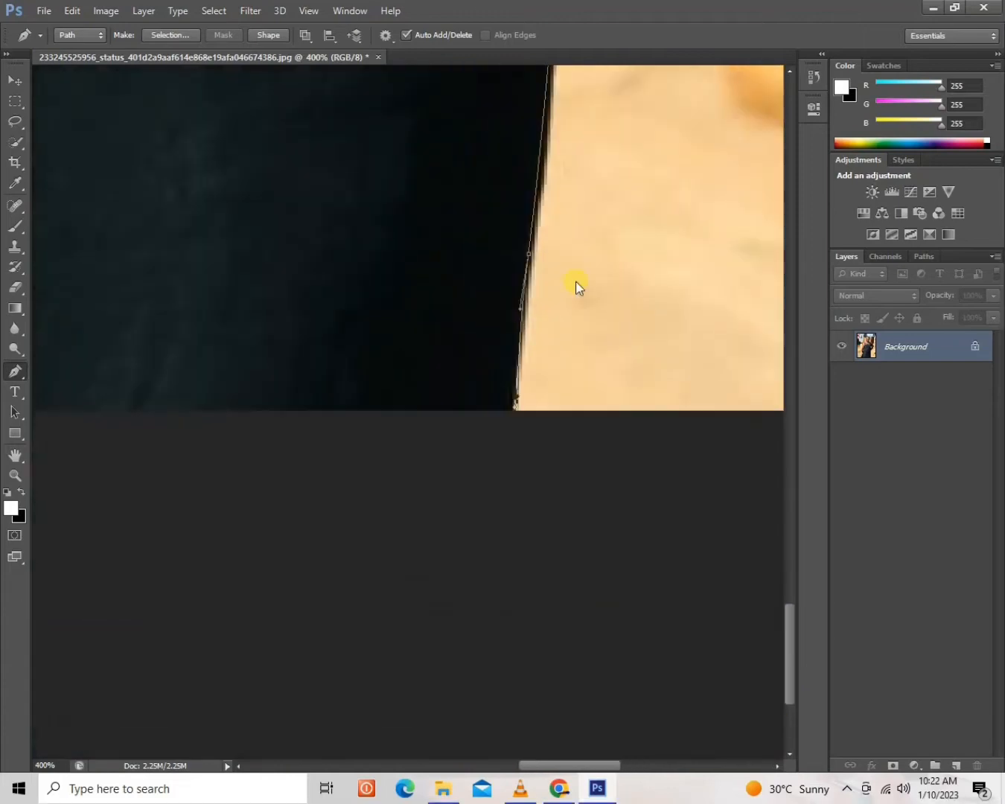
Run the path along the photo's lower edge, then around the teal object beside the fingers, and close it at its starting point.
left_click(154, 355)
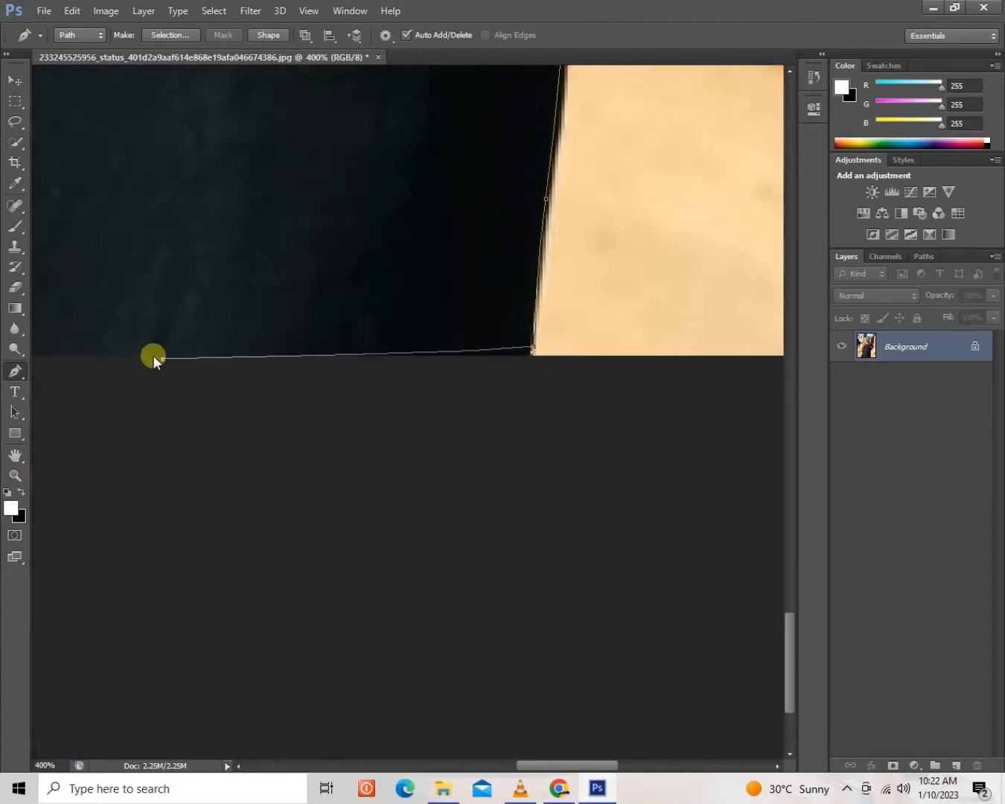
left_click_drag(153, 354, 437, 463)
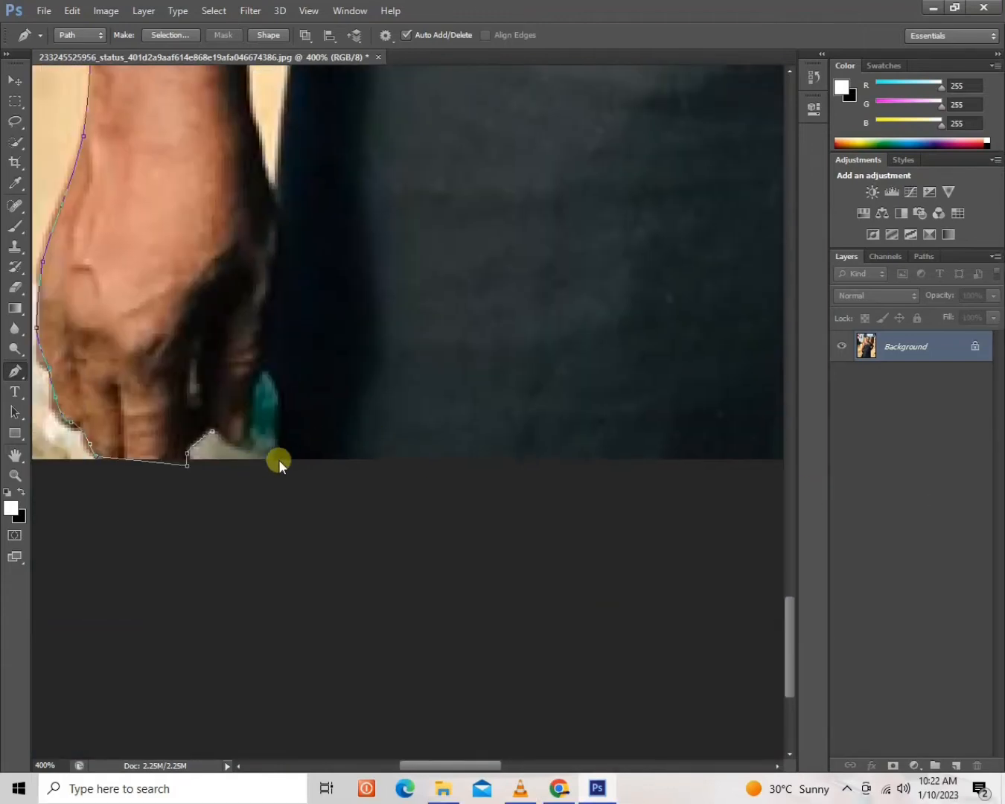
left_click(268, 456)
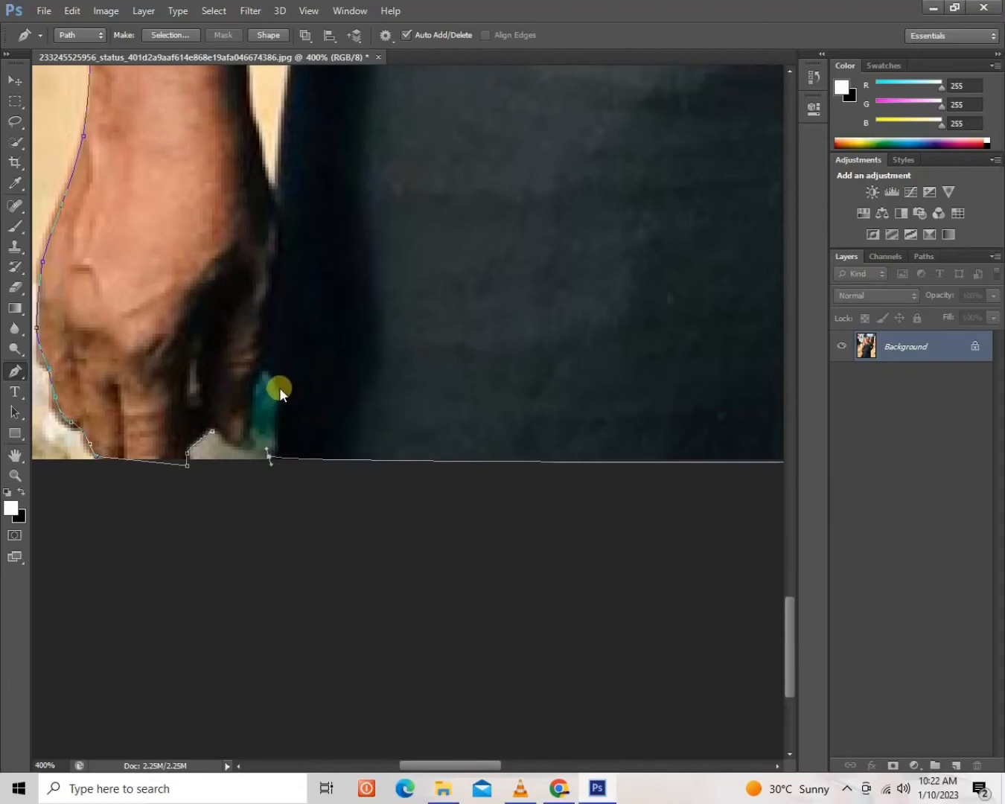
left_click(280, 387)
left_click(216, 438)
left_click_drag(220, 428, 210, 434)
left_click(214, 429)
Convert the closed path to a new anti-aliased selection with a 1-pixel feather and copy the woman to a new layer.
key("ctrl+minus")
key("ctrl+0")
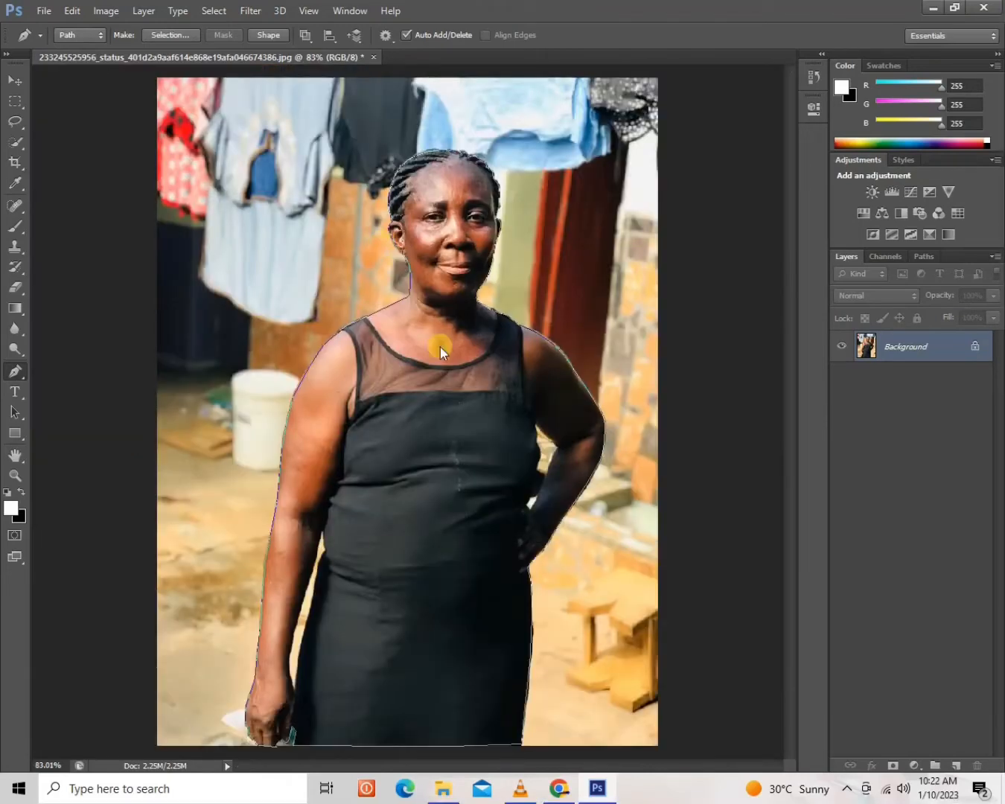
right_click(404, 384)
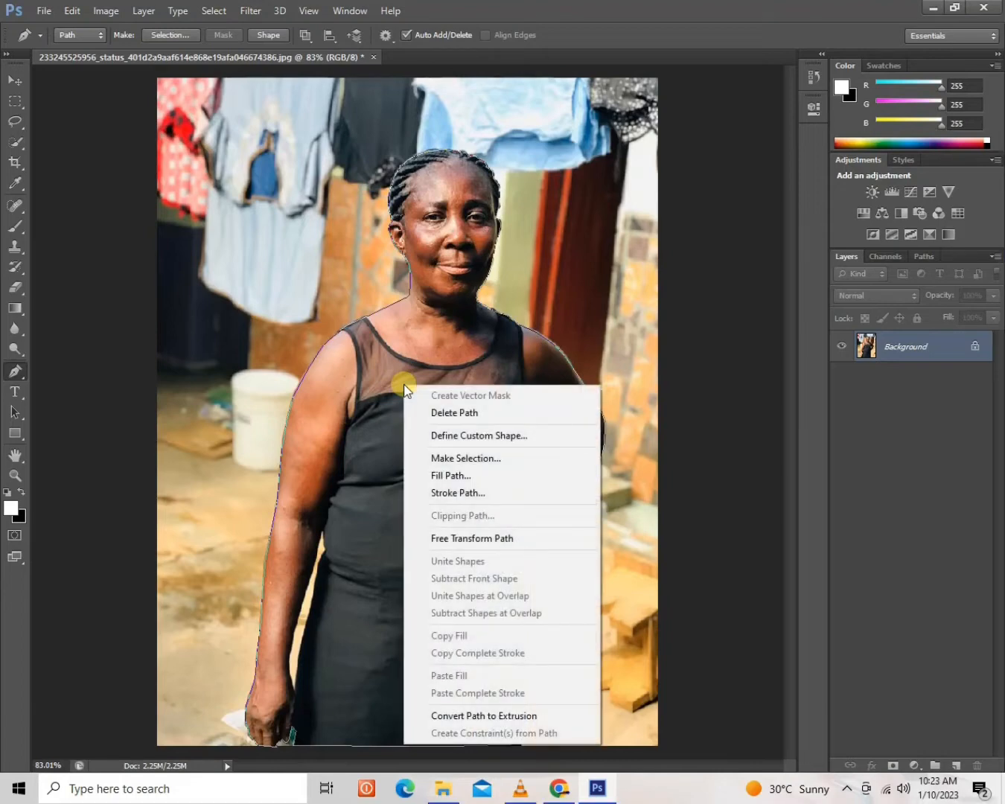
left_click(428, 456)
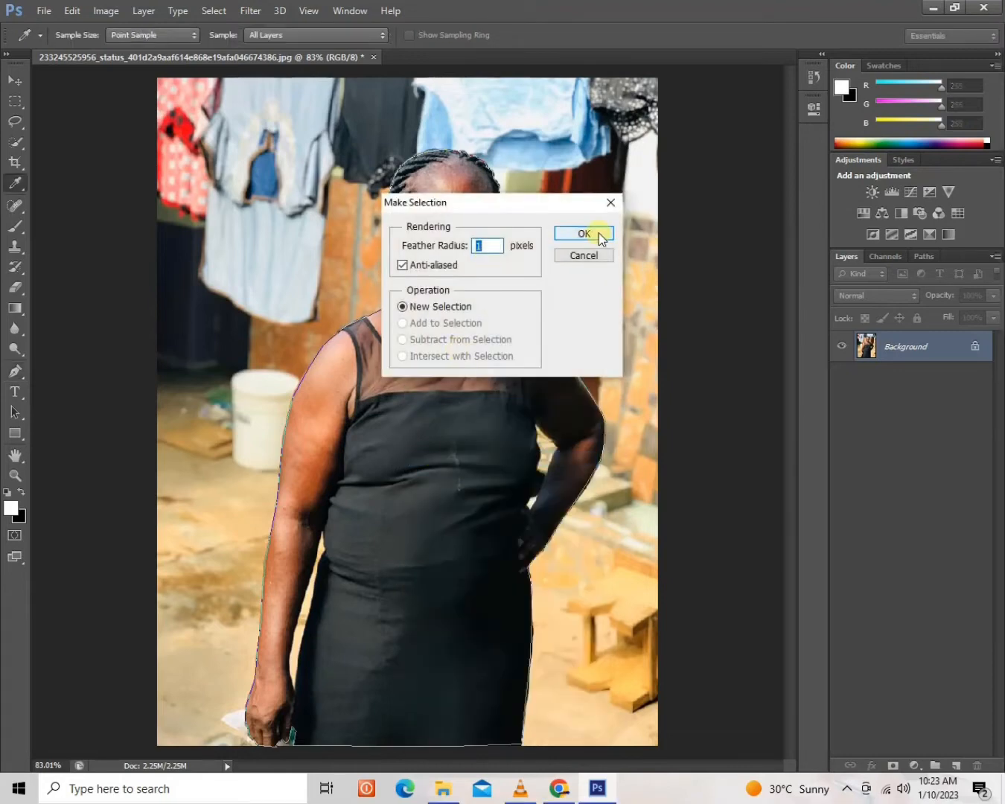
left_click(599, 234)
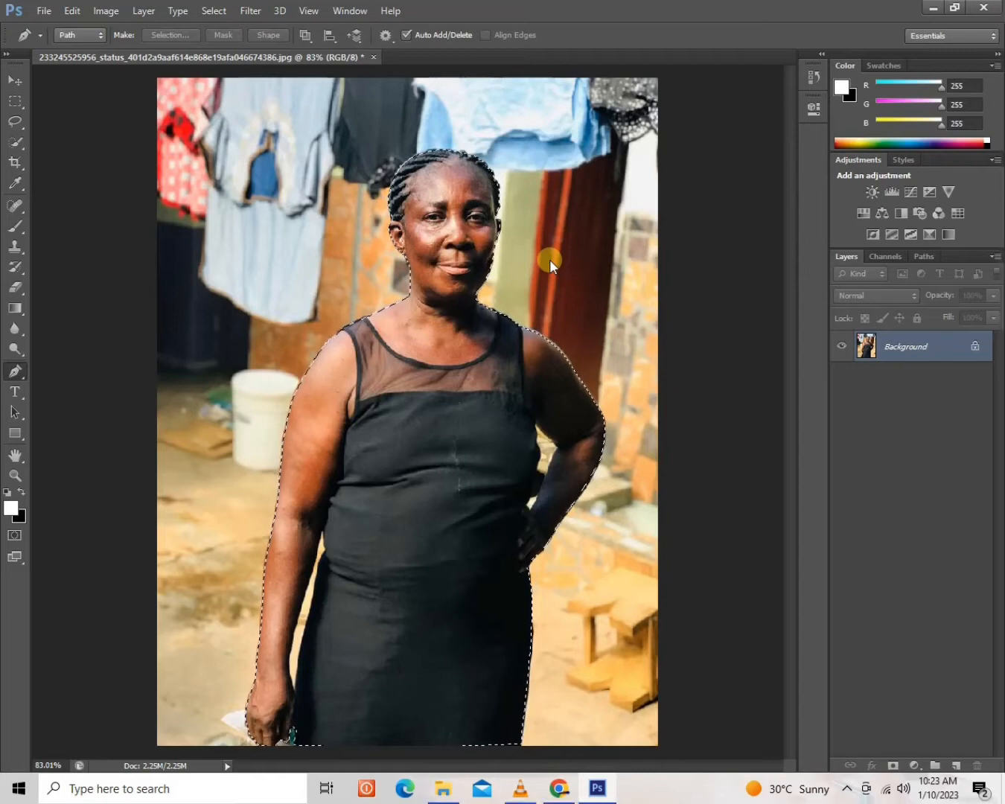
left_click(10, 82)
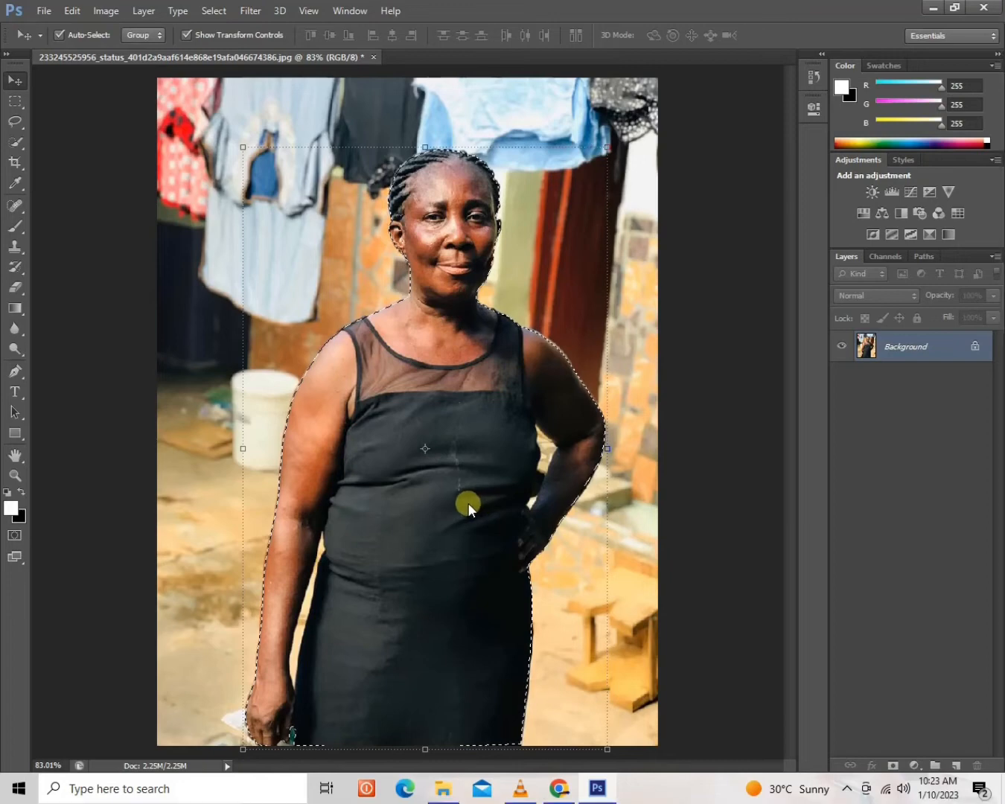
key("ctrl+j")
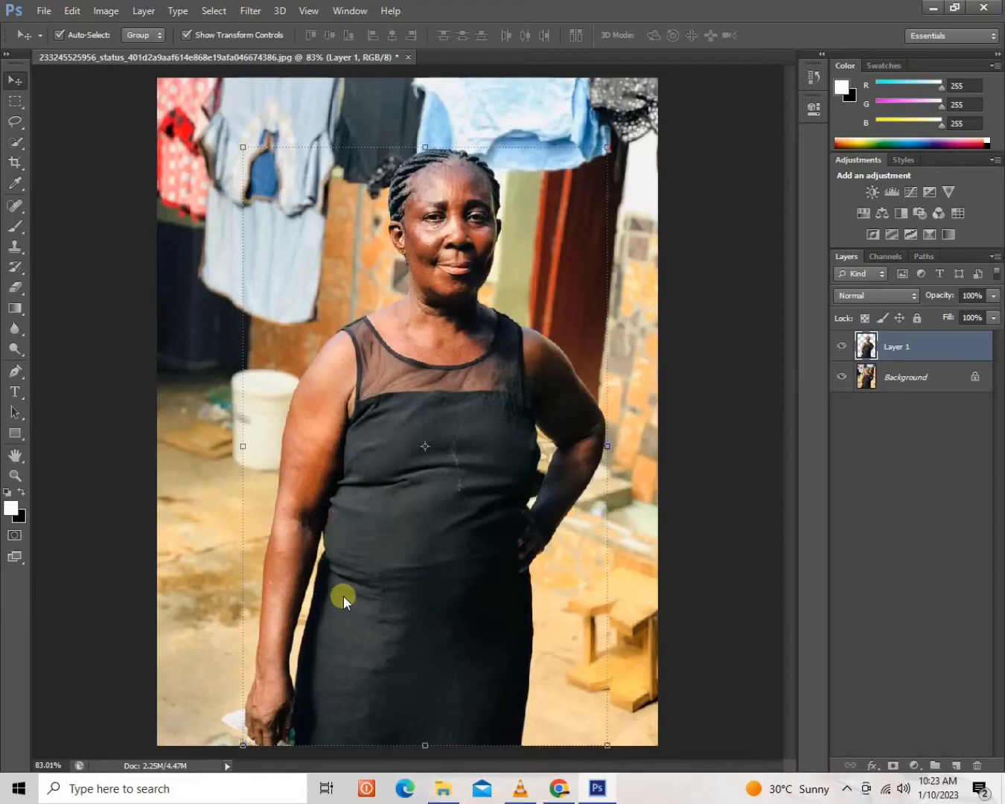
Start a Pen Tool path at the lower tip of the gap between the hanging arm and dress, tracing up the arm's edge.
key("ctrl+plus")
key("ctrl+plus")
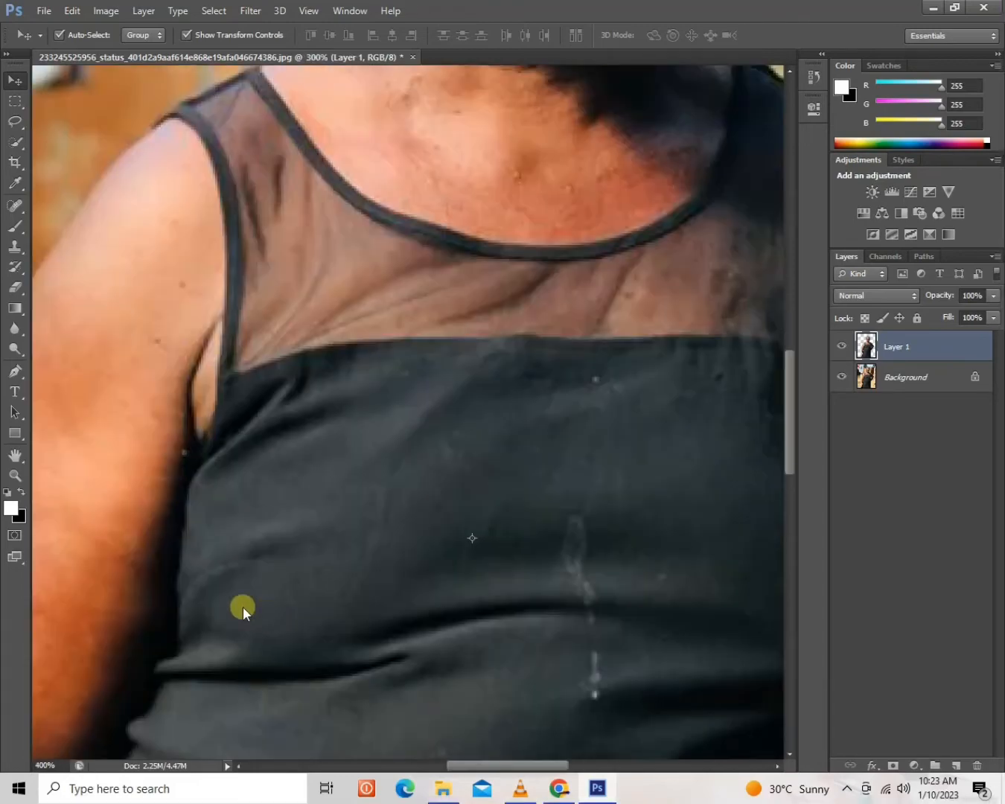
key("ctrl+plus")
left_click_drag(298, 596, 412, 511)
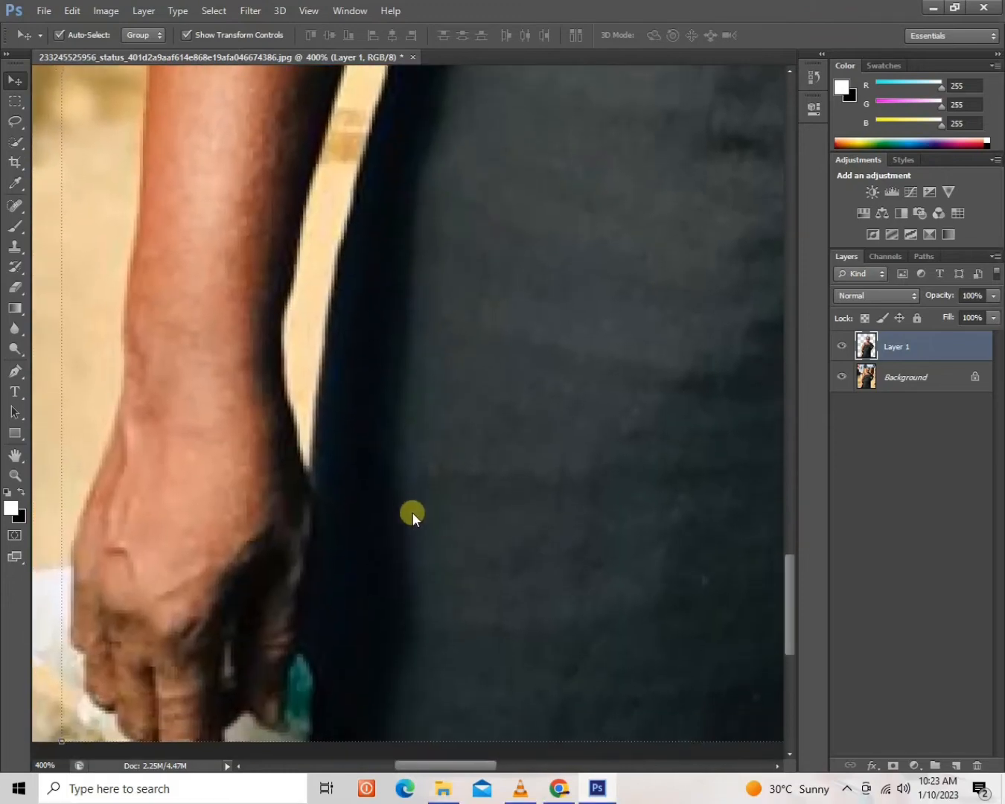
key("ctrl+plus")
left_click_drag(373, 438, 357, 541)
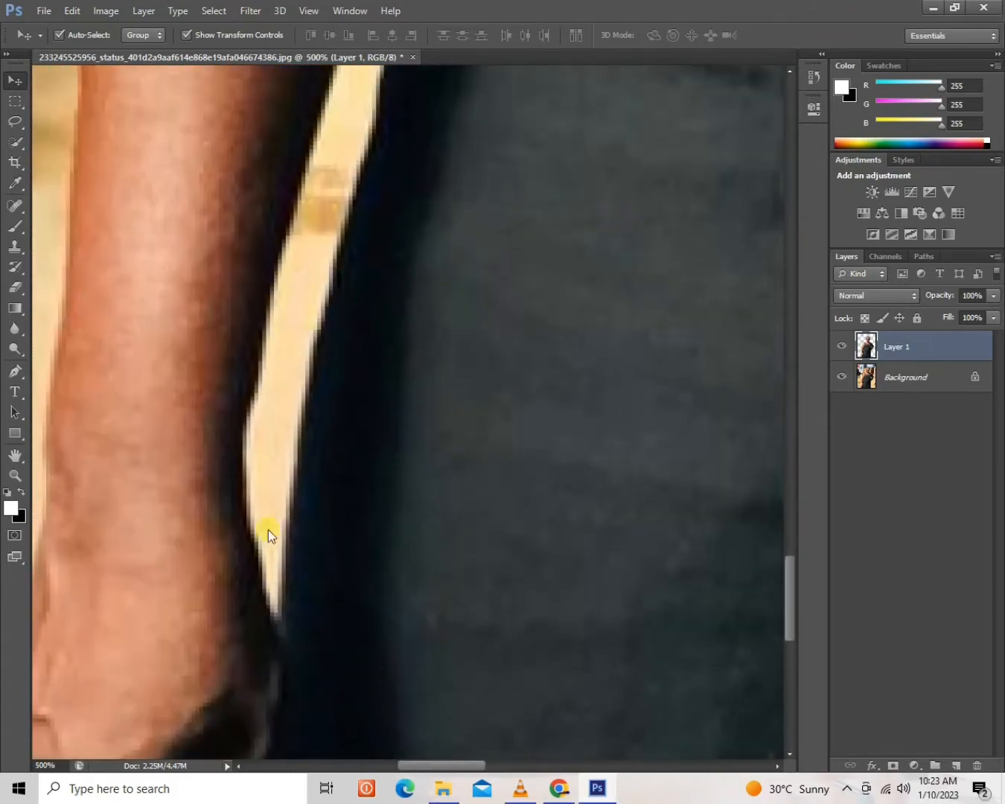
left_click(8, 372)
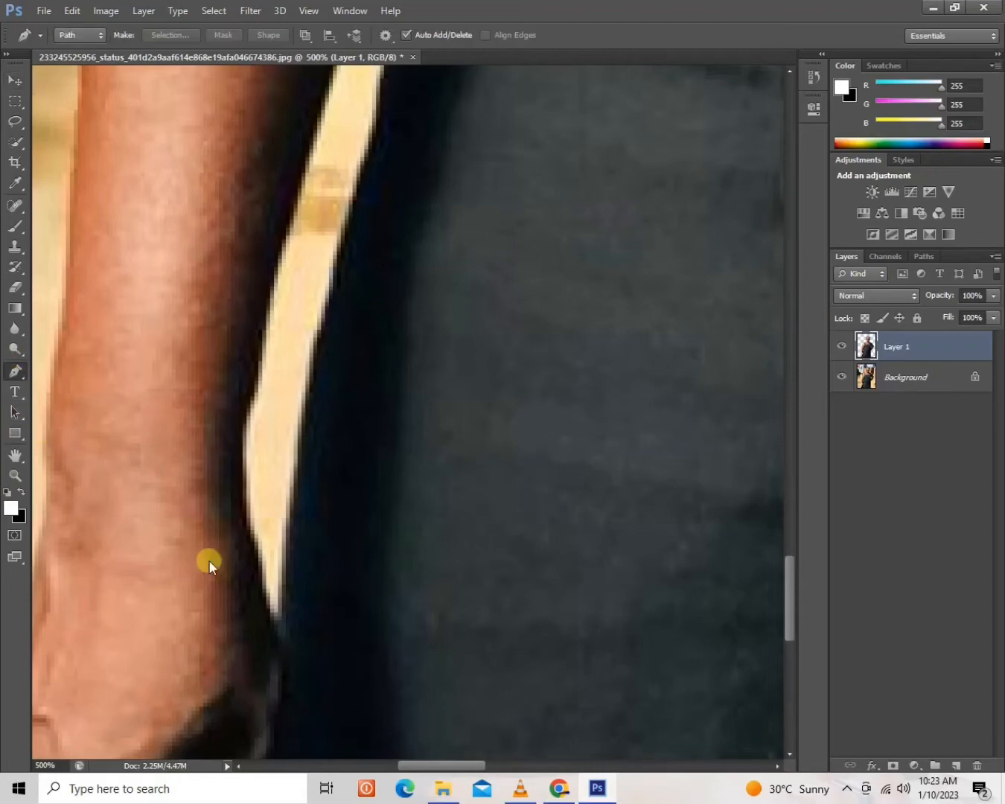
left_click(281, 636)
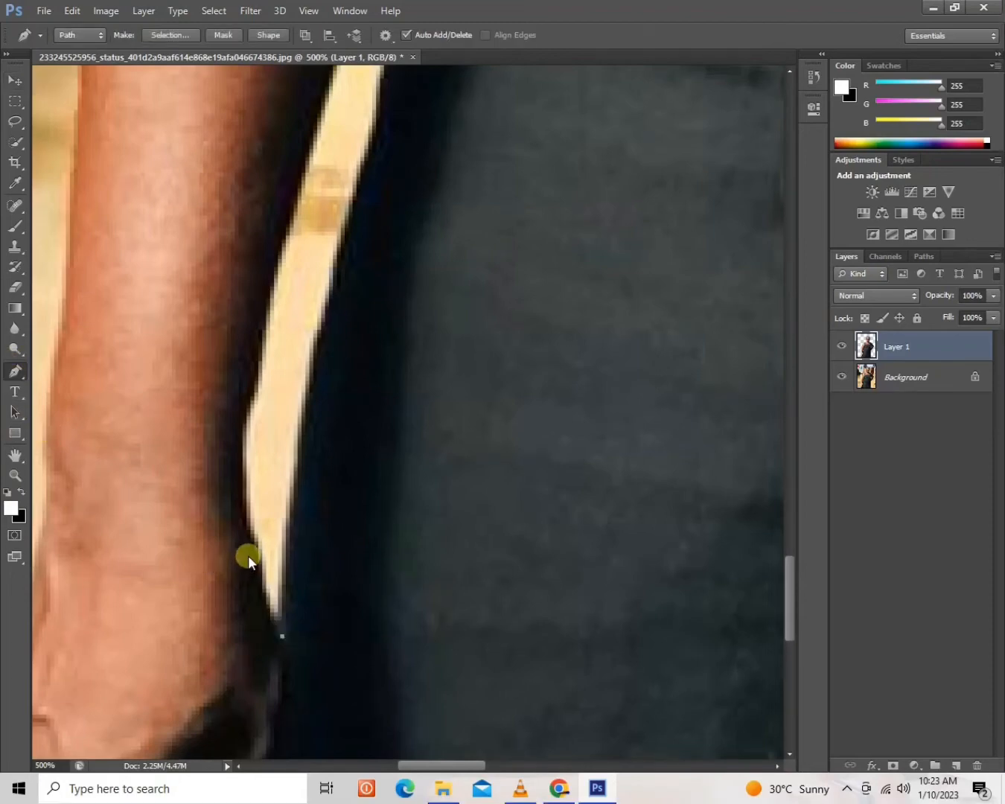
left_click_drag(251, 553, 250, 530)
left_click_drag(236, 444, 235, 433)
left_click_drag(280, 262, 280, 253)
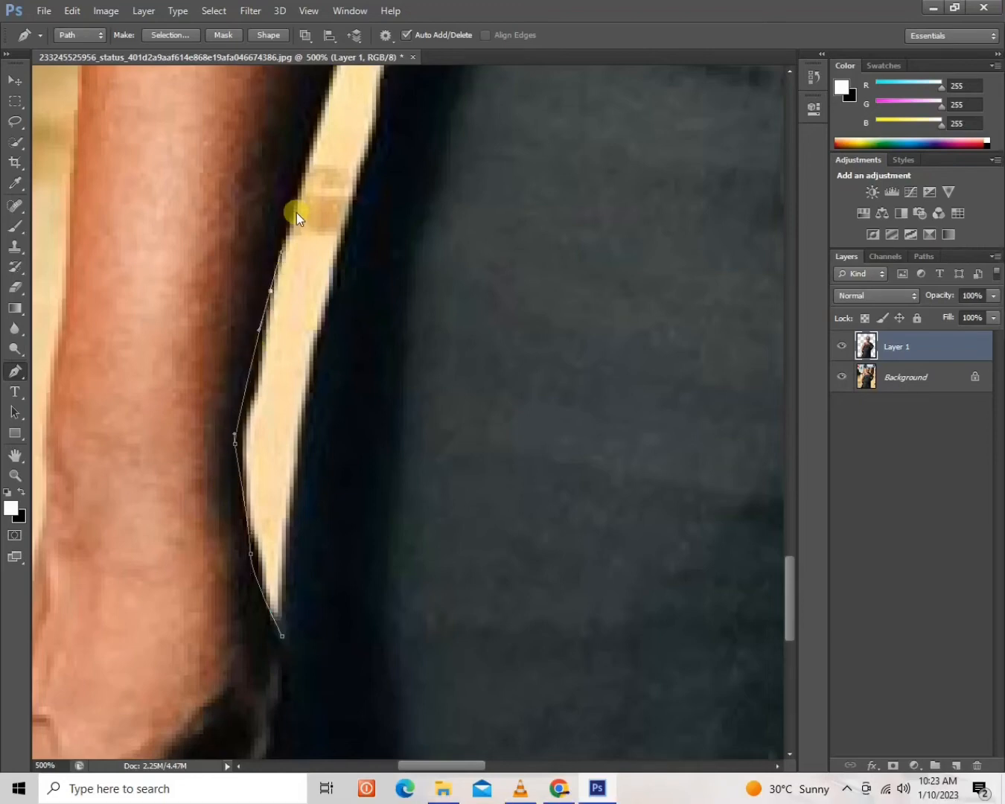
Continue the gap path up along the arm's inner edge and around the gap's upper tip.
left_click_drag(354, 87, 296, 343)
left_click_drag(298, 245, 304, 231)
left_click_drag(394, 339, 305, 585)
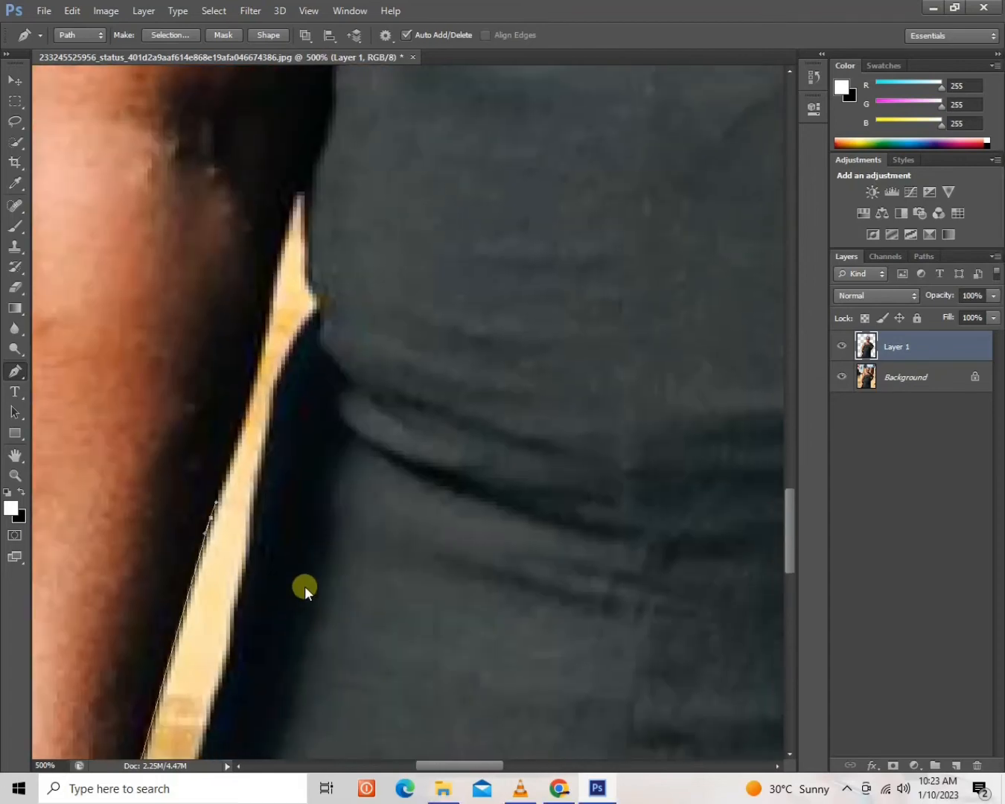
left_click_drag(257, 388, 267, 353)
key("ctrl+z")
left_click_drag(253, 370, 257, 358)
left_click_drag(286, 211, 309, 215)
left_click(312, 234)
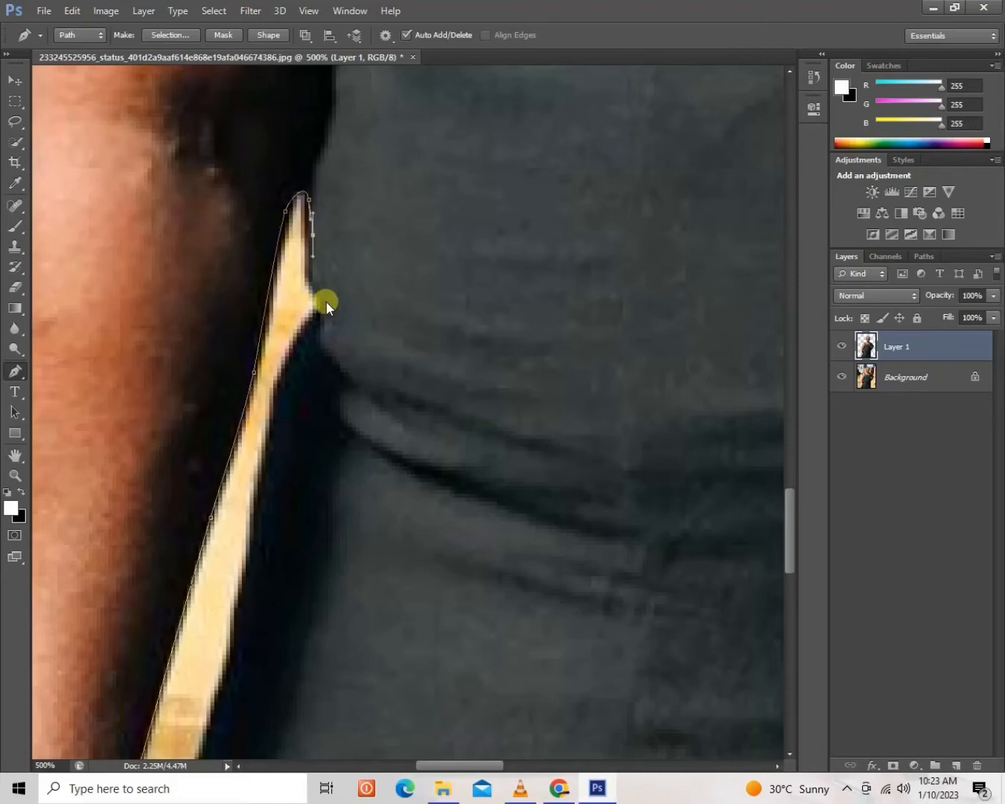
Trace the gap's other side down along the dress edge and close the path at its lower tip.
left_click(326, 301)
left_click(272, 425)
left_click(261, 493)
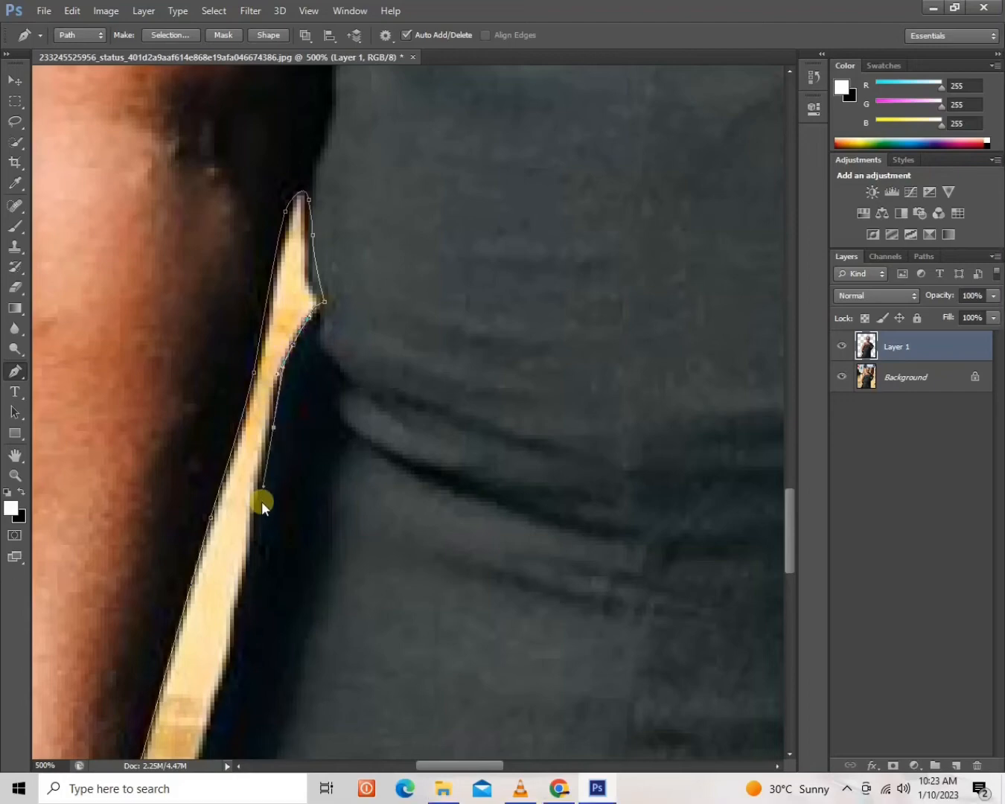
left_click_drag(289, 472, 296, 284)
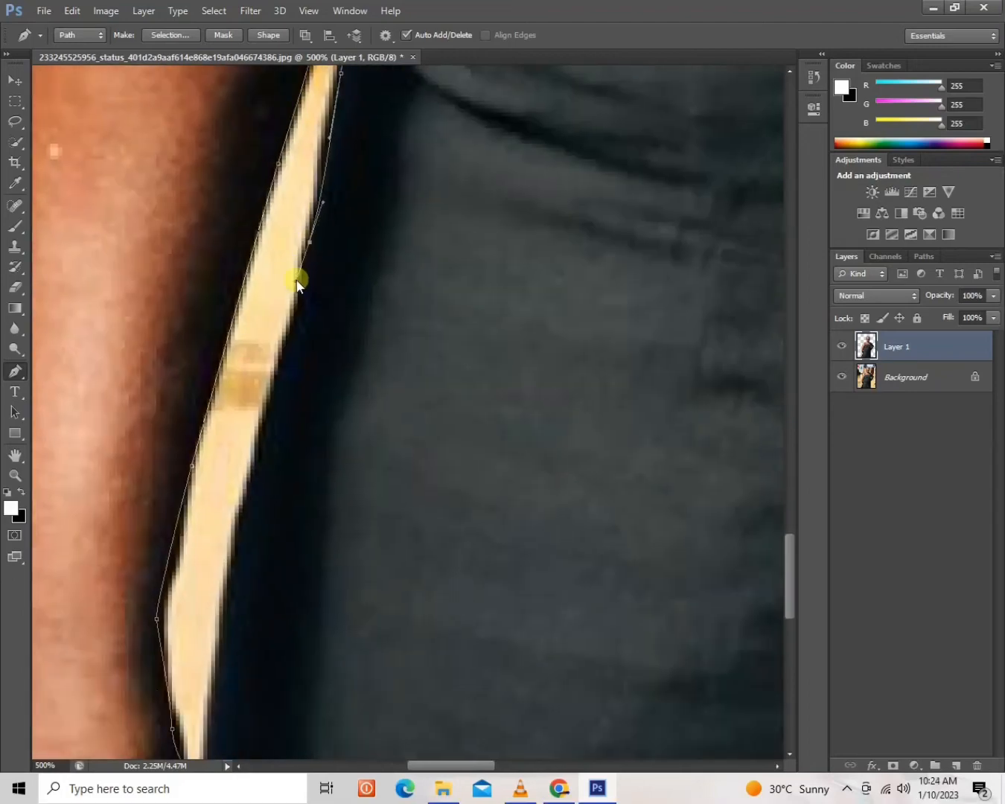
left_click_drag(290, 344, 273, 387)
left_click_drag(233, 566, 222, 618)
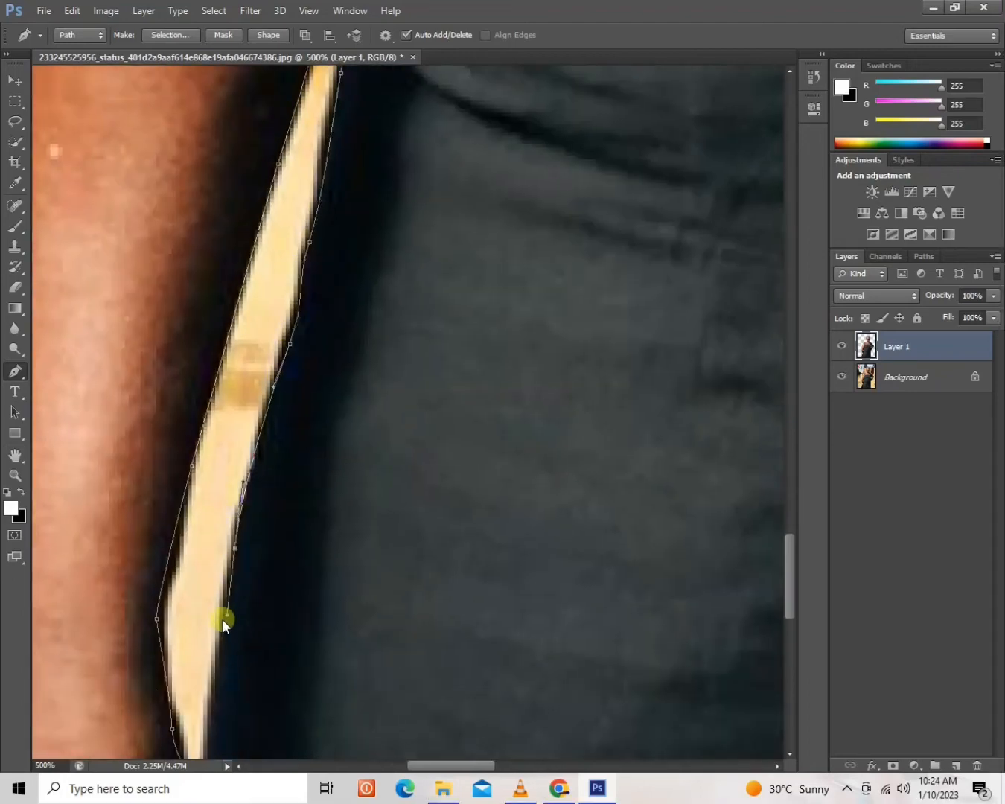
left_click_drag(224, 723, 259, 345)
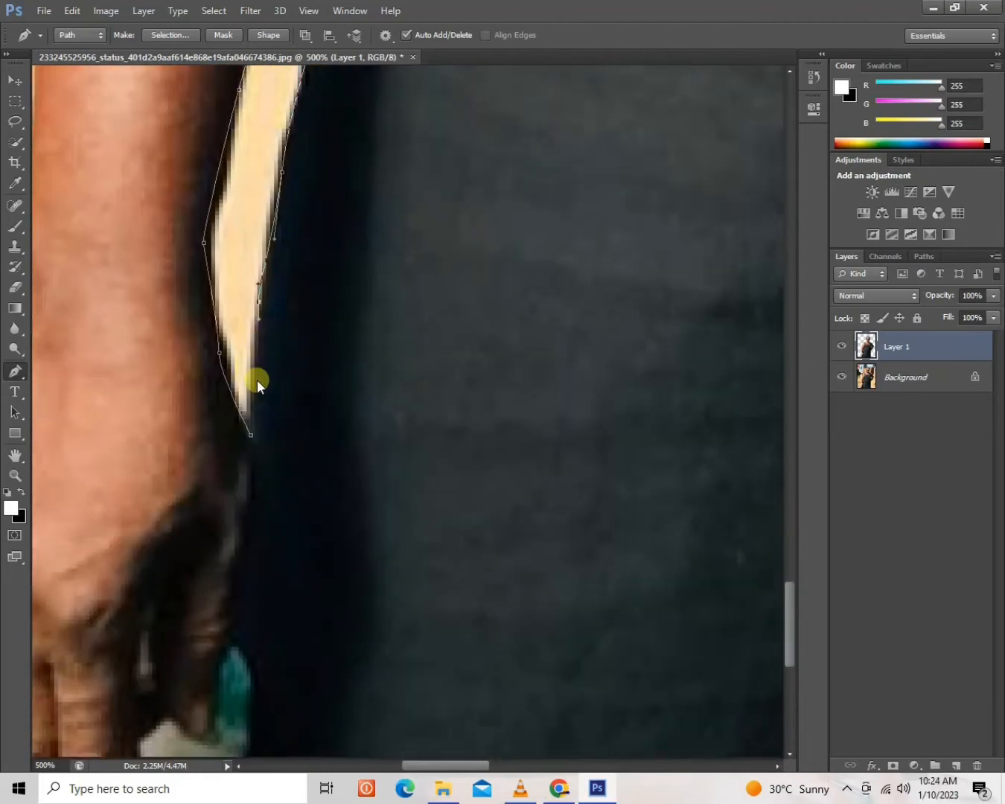
left_click_drag(255, 406, 253, 444)
left_click(251, 437)
Convert the closed gap path to a new anti-aliased selection with a 1-pixel feather, then deselect it.
right_click(224, 205)
left_click(265, 279)
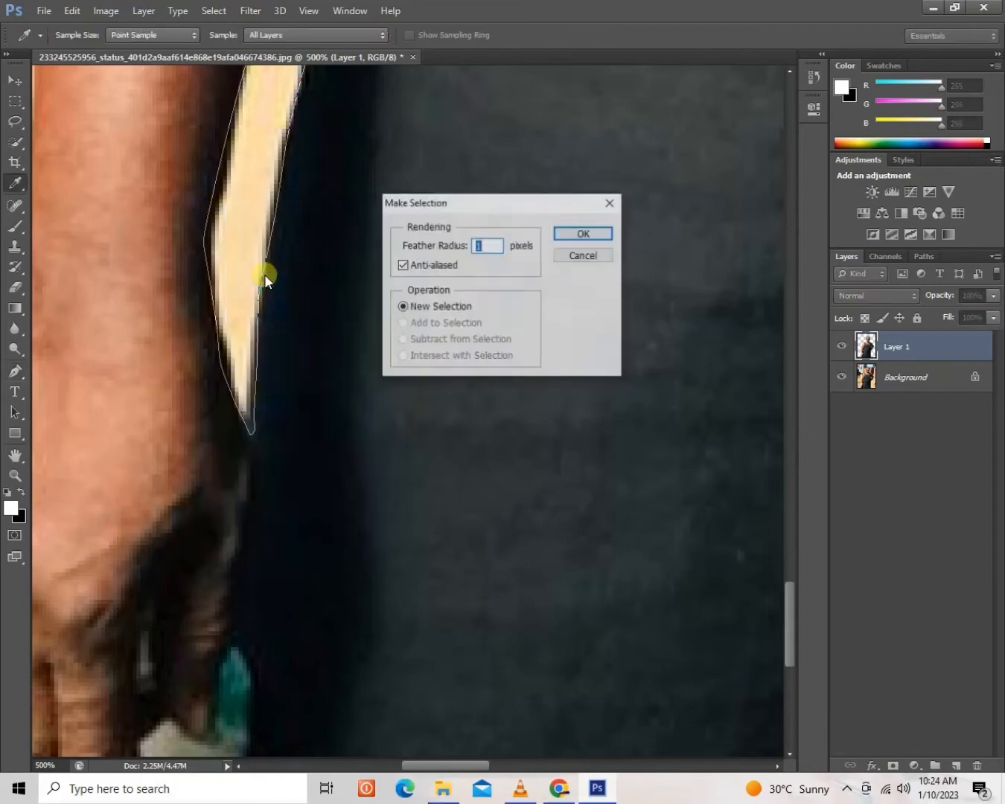
left_click(571, 236)
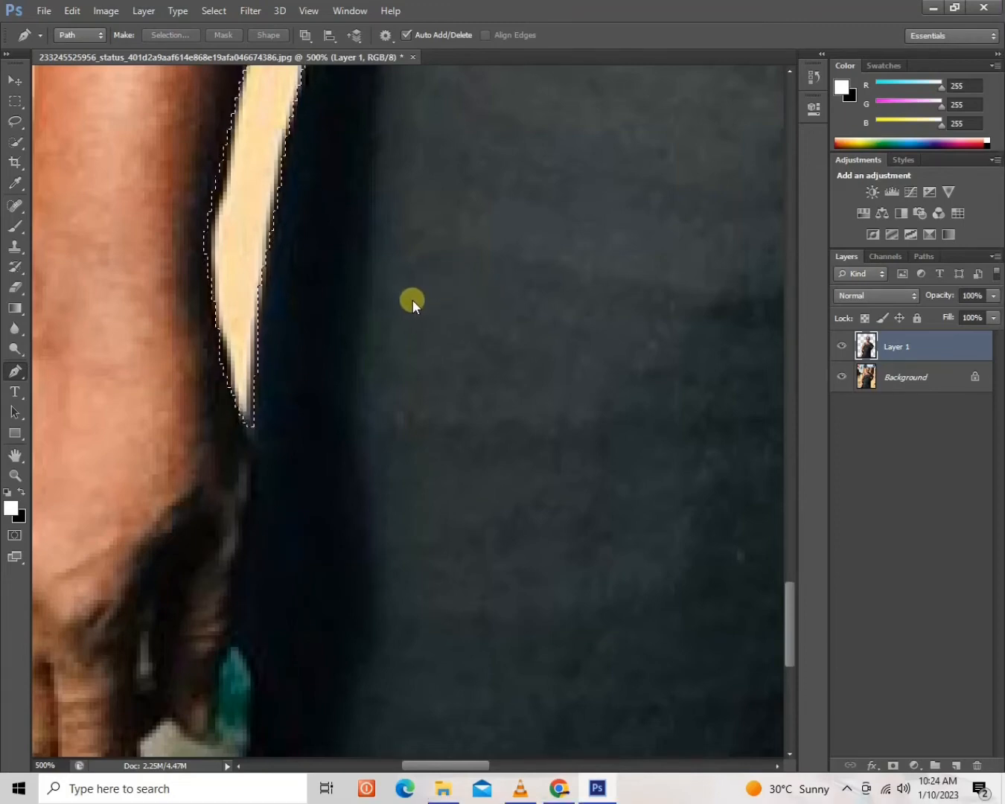
key("ctrl+d")
Trace a closed Pen Tool path around the small background gap between the bent forearm and the waist.
left_click_drag(577, 259, 229, 488)
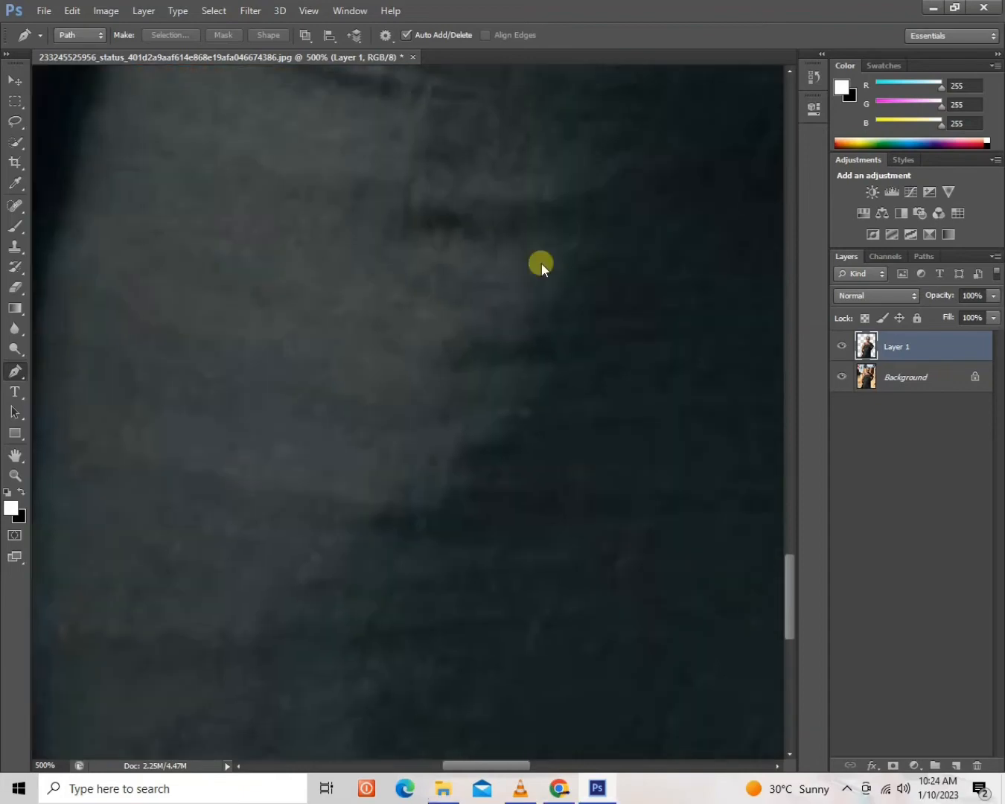
left_click_drag(540, 264, 195, 498)
left_click_drag(622, 309, 294, 527)
left_click_drag(623, 357, 326, 443)
left_click_drag(620, 403, 372, 610)
left_click_drag(504, 266, 614, 550)
left_click_drag(490, 237, 576, 286)
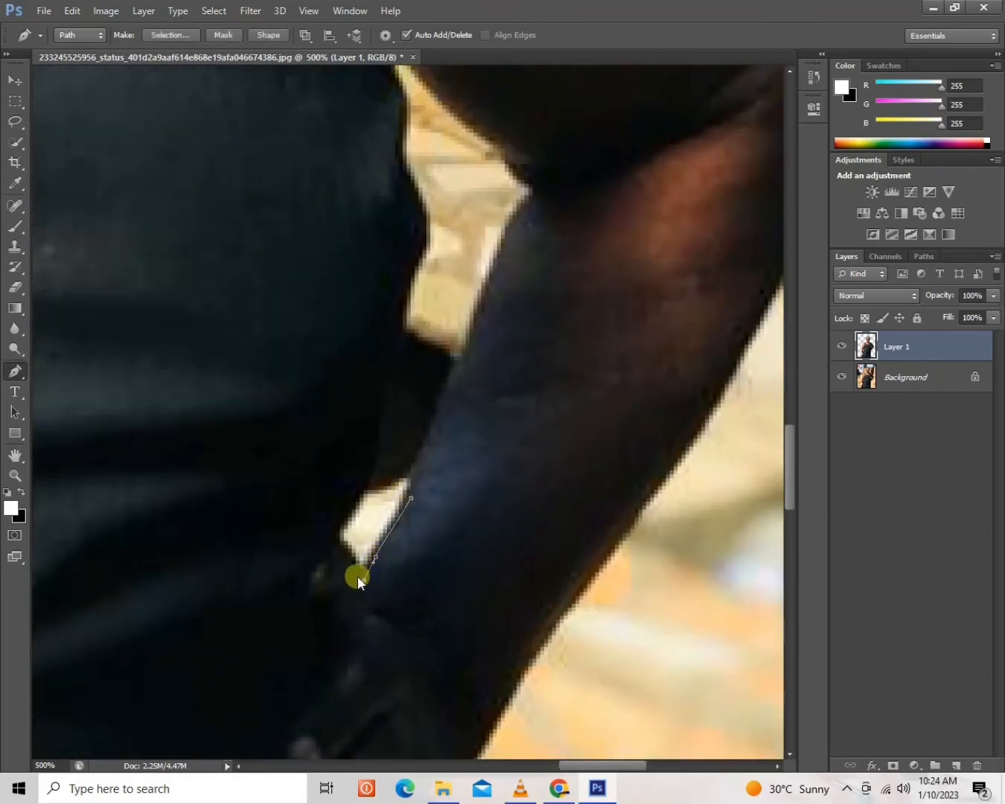
left_click(349, 557)
left_click(410, 491)
Convert the small gap's path to a new anti-aliased selection with a 1-pixel feather and remove the gap from the woman's layer.
right_click(382, 511)
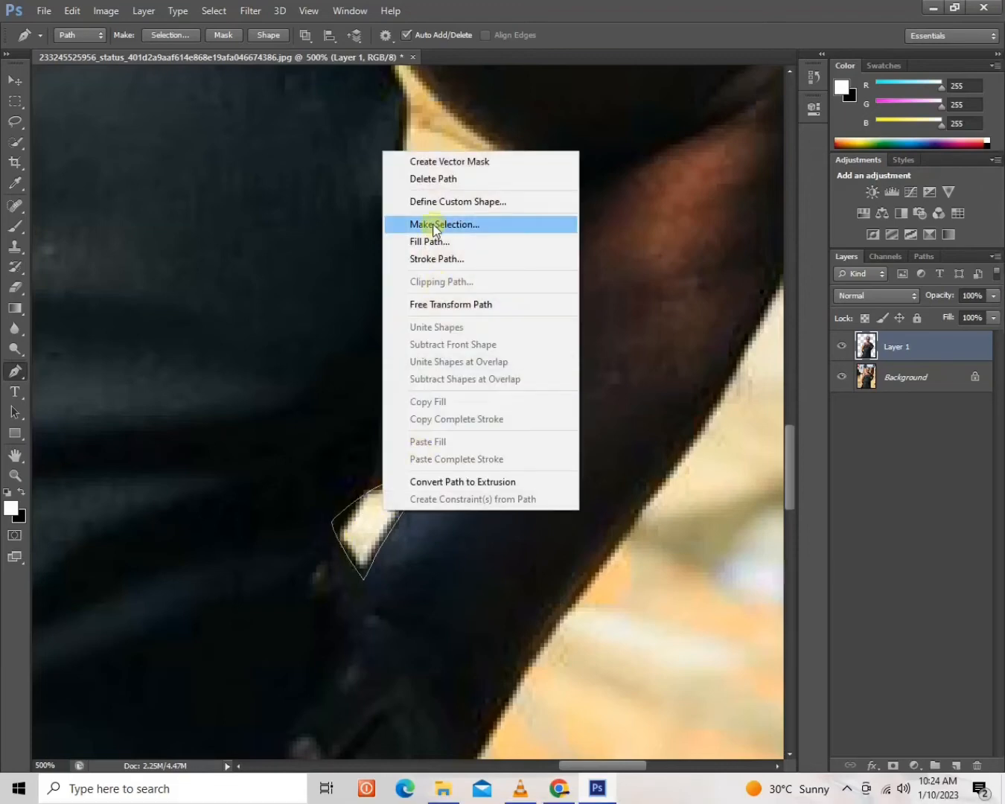
left_click(436, 224)
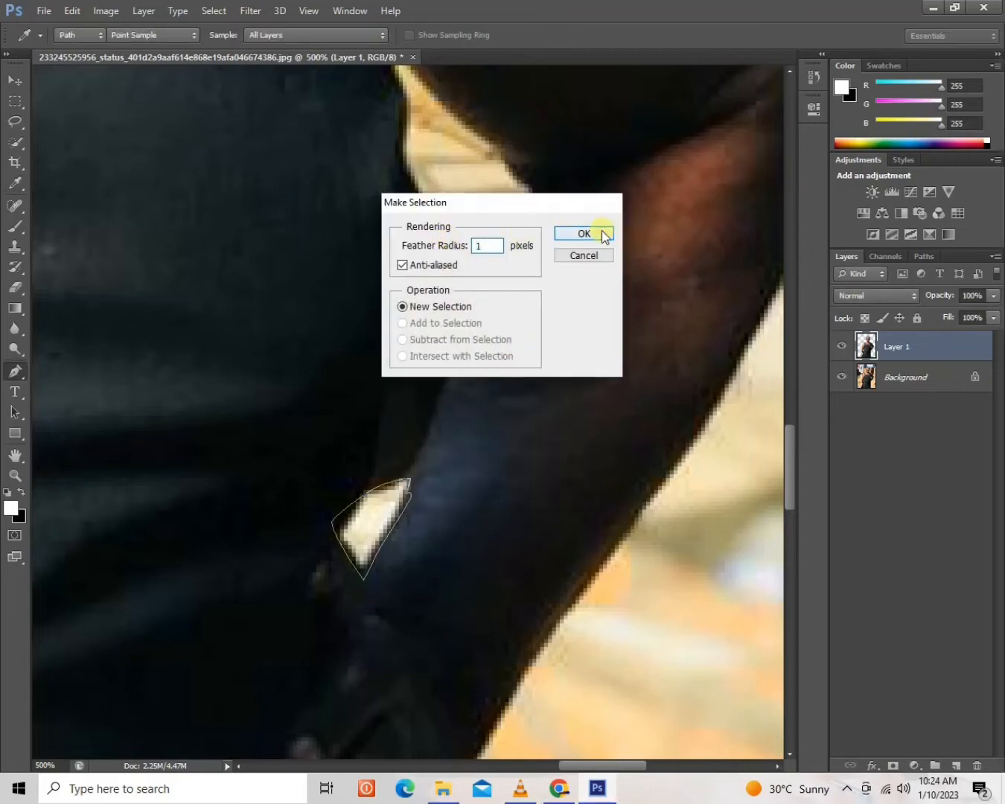
left_click(584, 234)
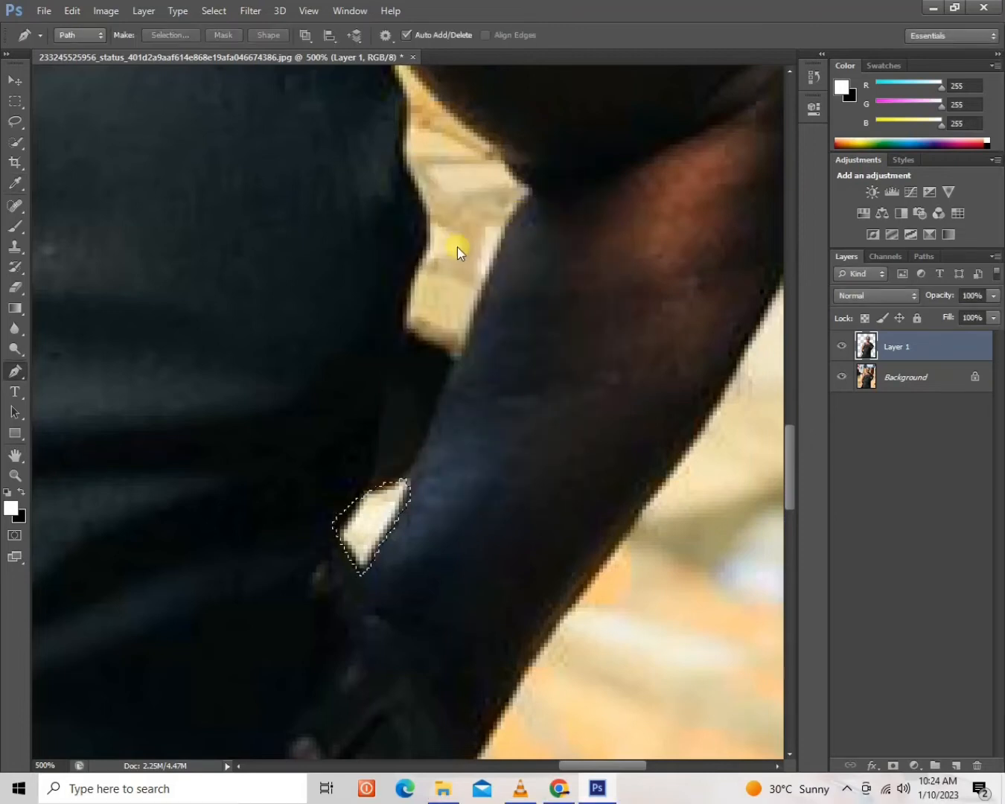
Start a Pen Tool path at the larger arm gap's lower corner and trace its dress-side edge up toward the upper tip.
left_click(458, 365)
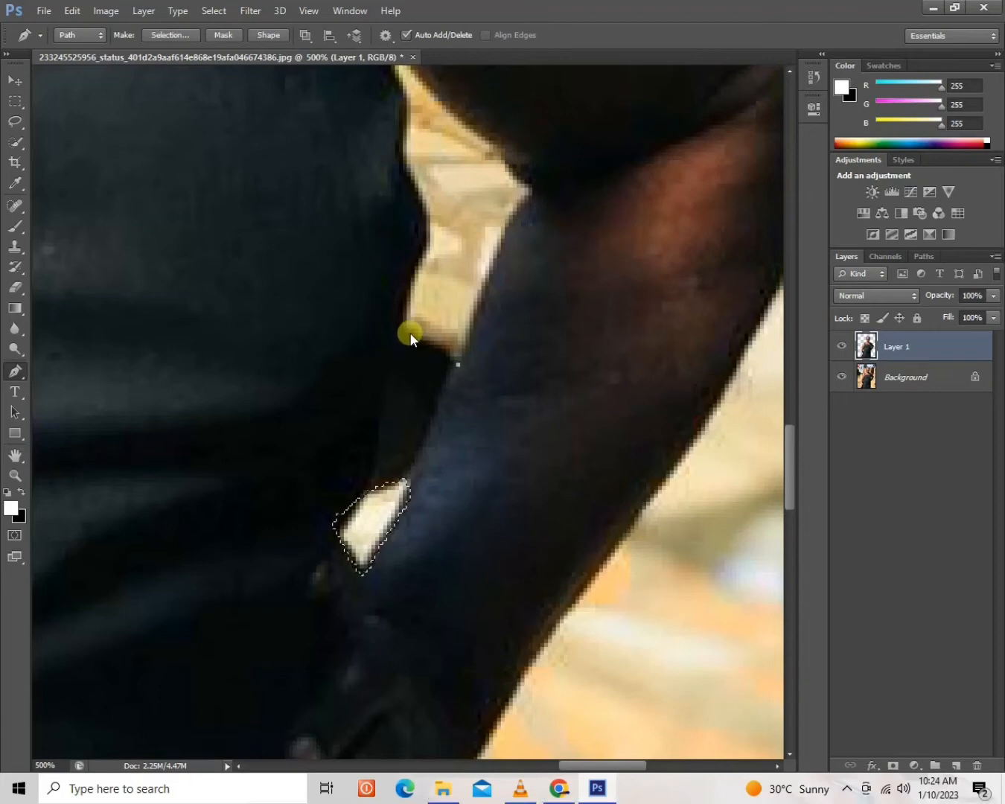
left_click(409, 331)
left_click_drag(400, 311, 400, 314)
key("ctrl+z")
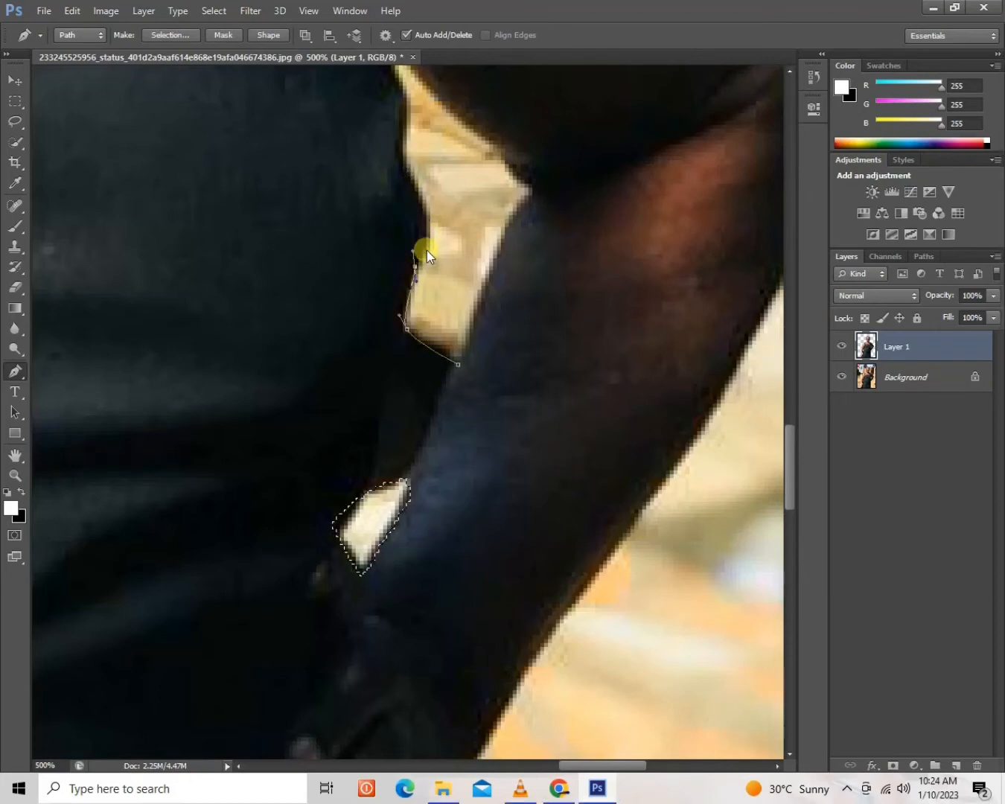
left_click_drag(427, 236, 426, 221)
left_click_drag(430, 165, 425, 356)
left_click(395, 280)
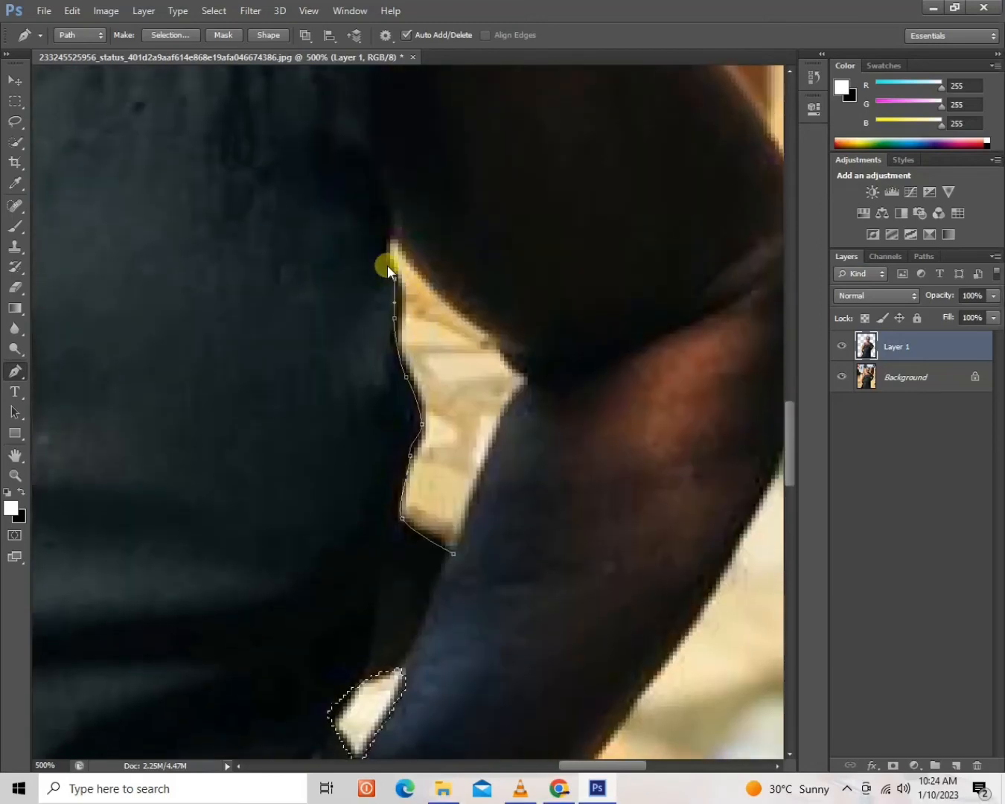
Continue the path around the upper tip and down the bent arm's inner edge, closing it at the starting point.
left_click_drag(390, 231, 402, 237)
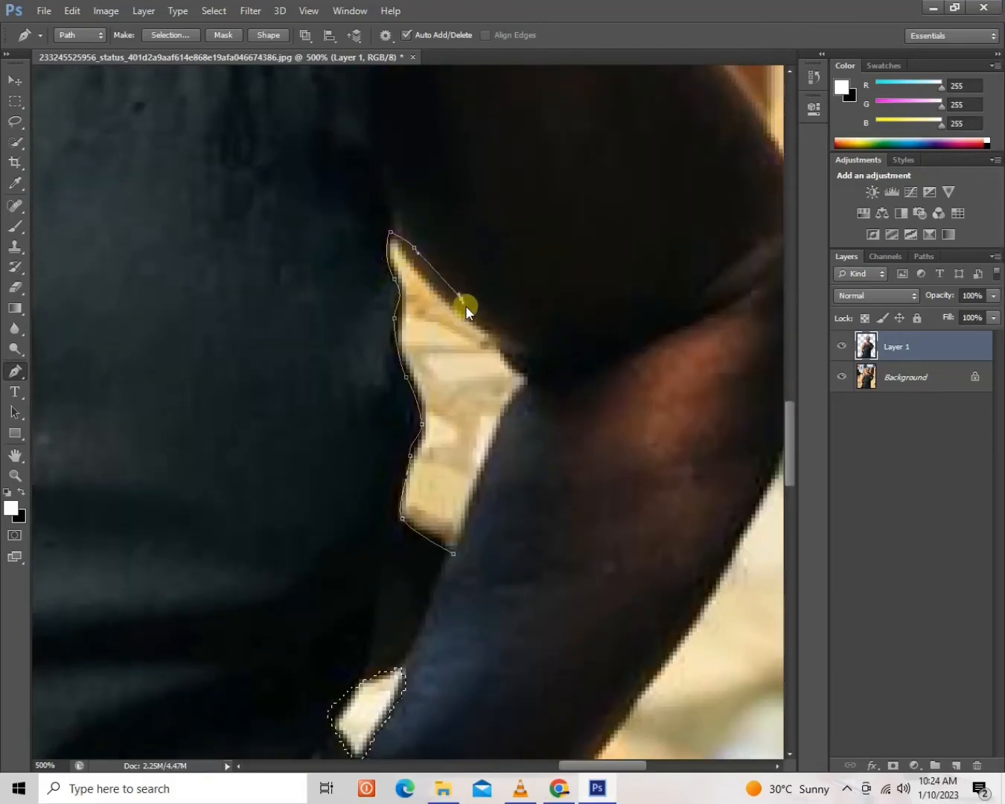
left_click_drag(520, 371, 492, 457)
left_click_drag(466, 546, 462, 551)
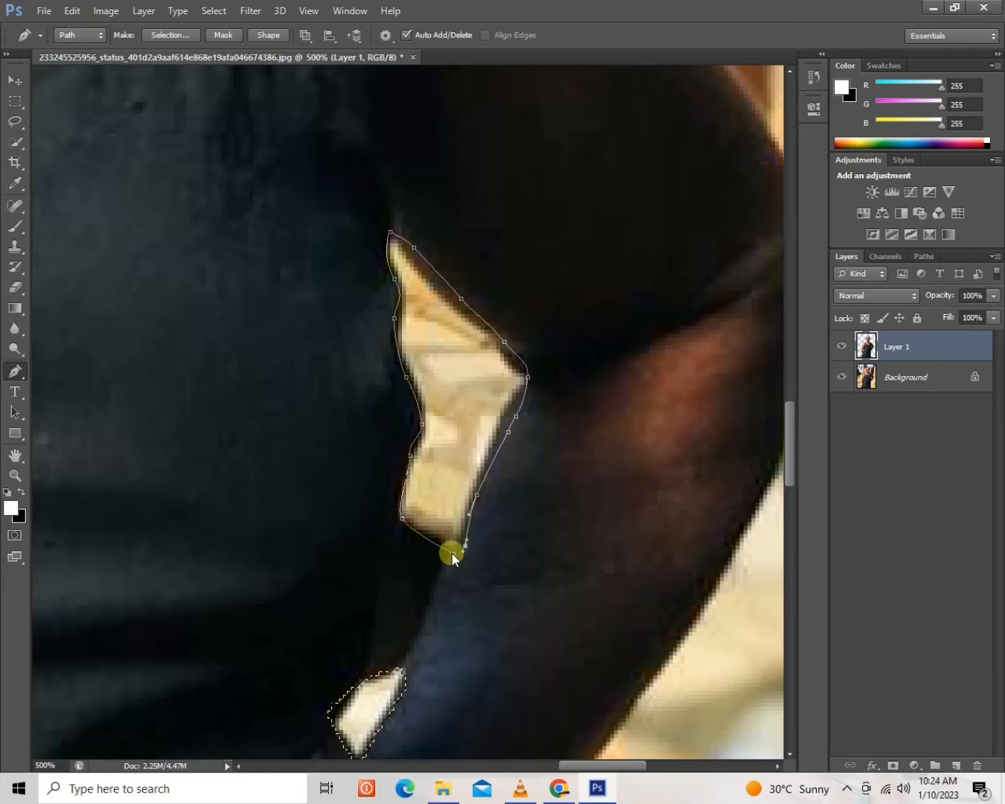
left_click(452, 553)
Convert the larger gap's path to a selection, remove that gap from the woman's layer, and deselect.
right_click(453, 446)
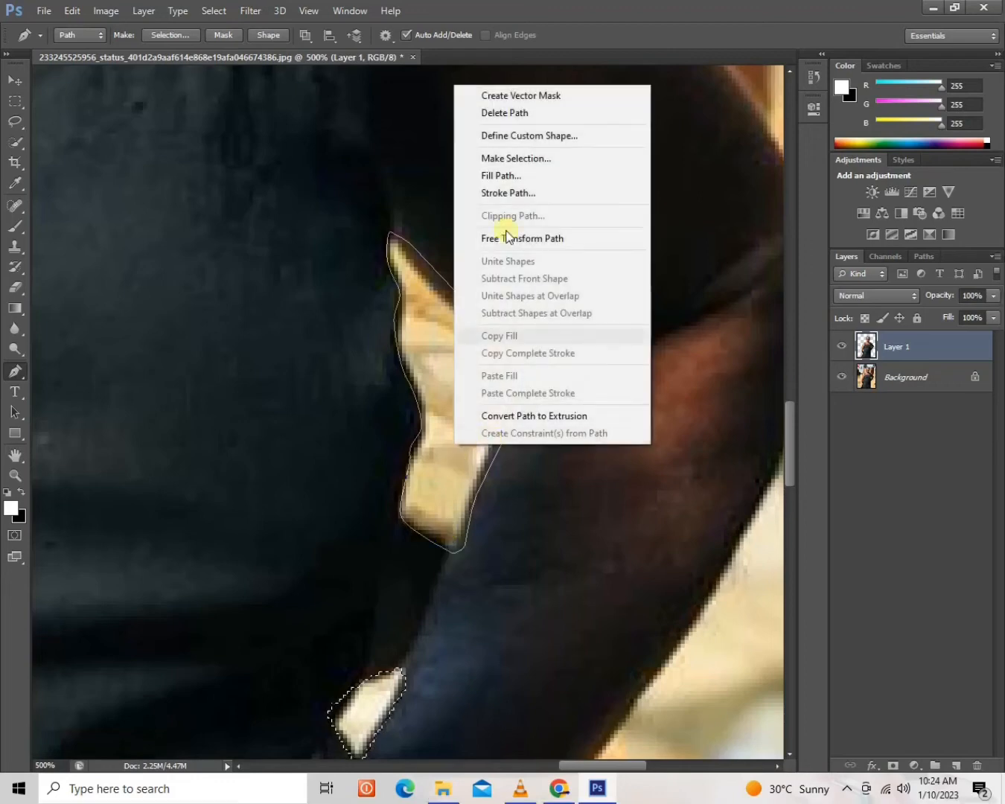
left_click(514, 158)
left_click(574, 234)
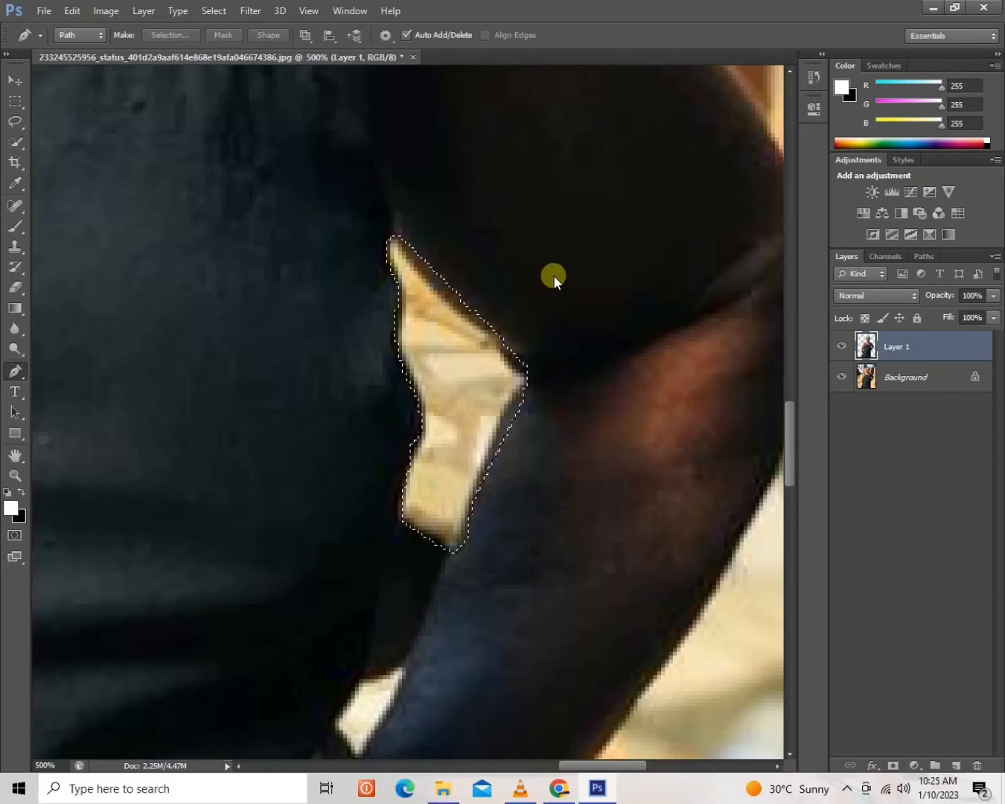
key("ctrl+d")
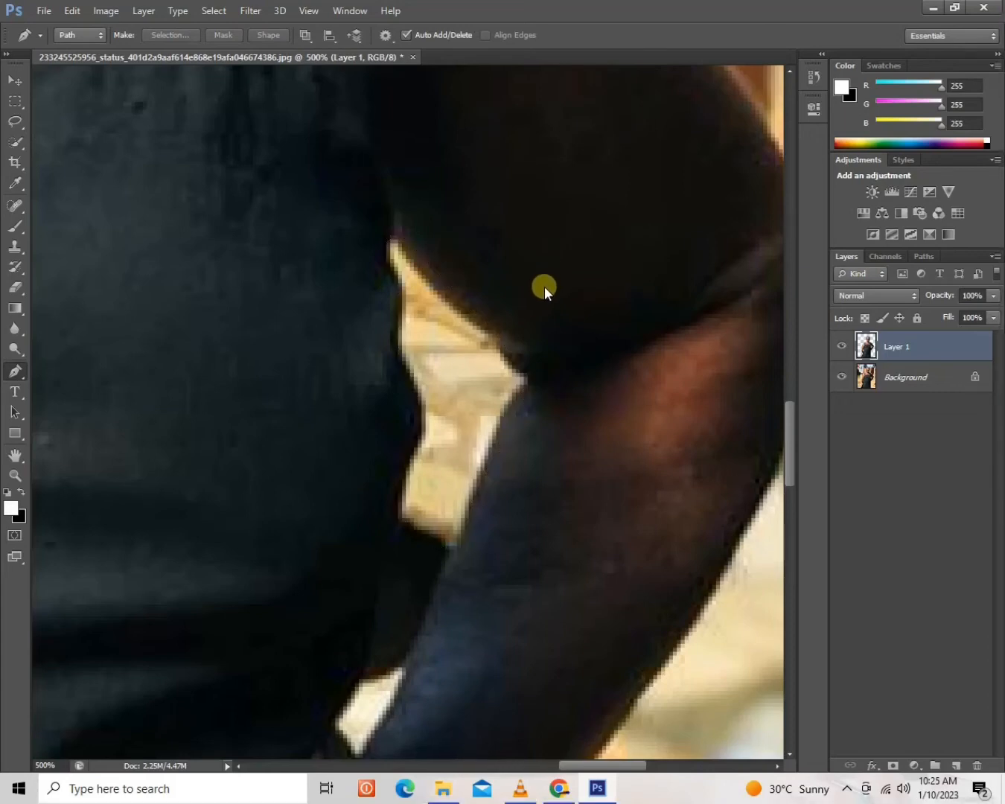
Move the cut-out woman on Layer 1 slightly left of her original figure in the photo.
key("ctrl+1")
key("ctrl+0")
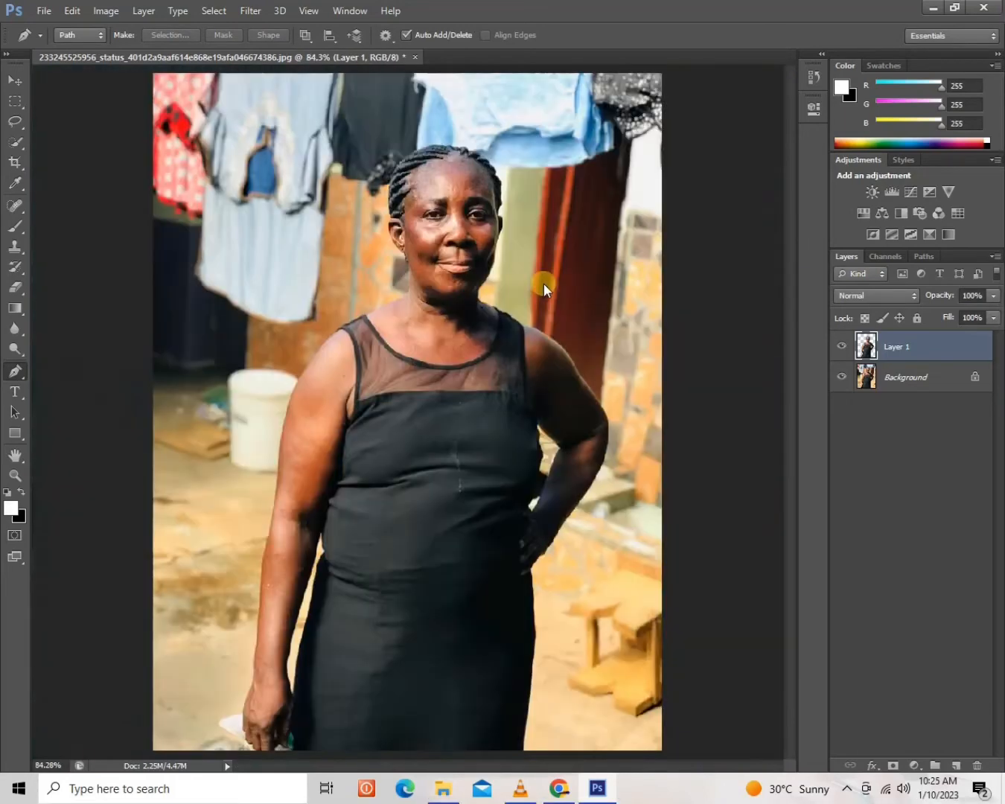
left_click(12, 86)
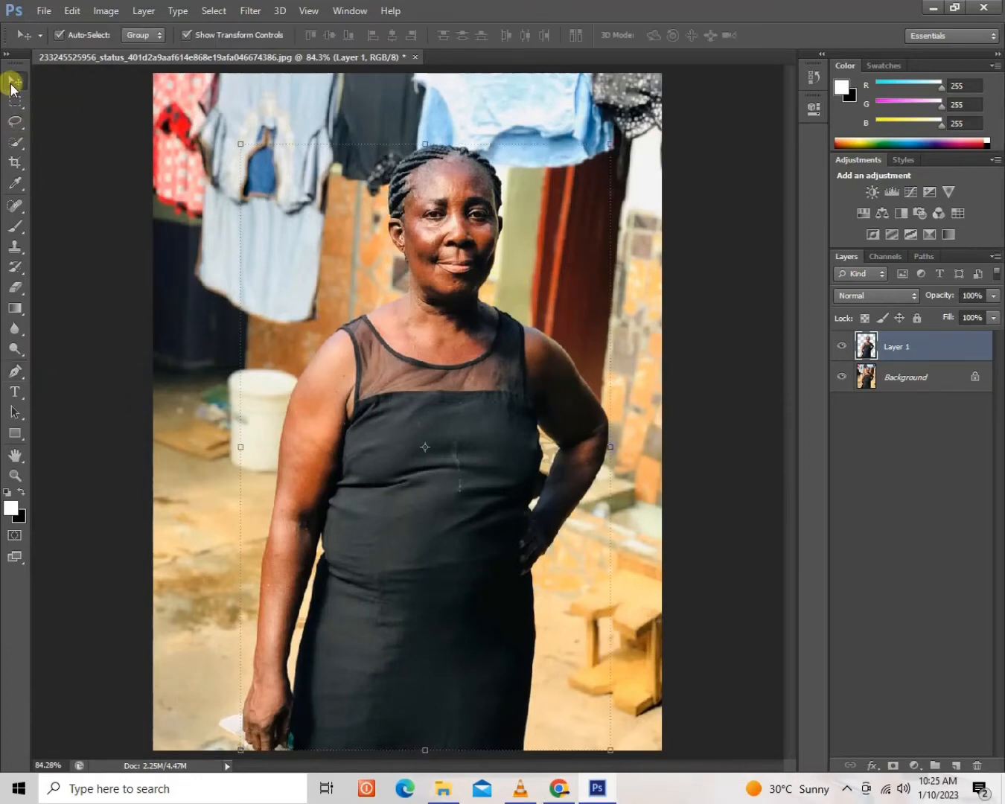
mouse_move(448, 402)
left_mouse_down()
mouse_move(358, 344)
mouse_move(265, 382)
mouse_move(276, 397)
mouse_move(388, 352)
mouse_move(442, 310)
mouse_move(431, 309)
mouse_move(403, 360)
mouse_move(407, 413)
left_mouse_up()
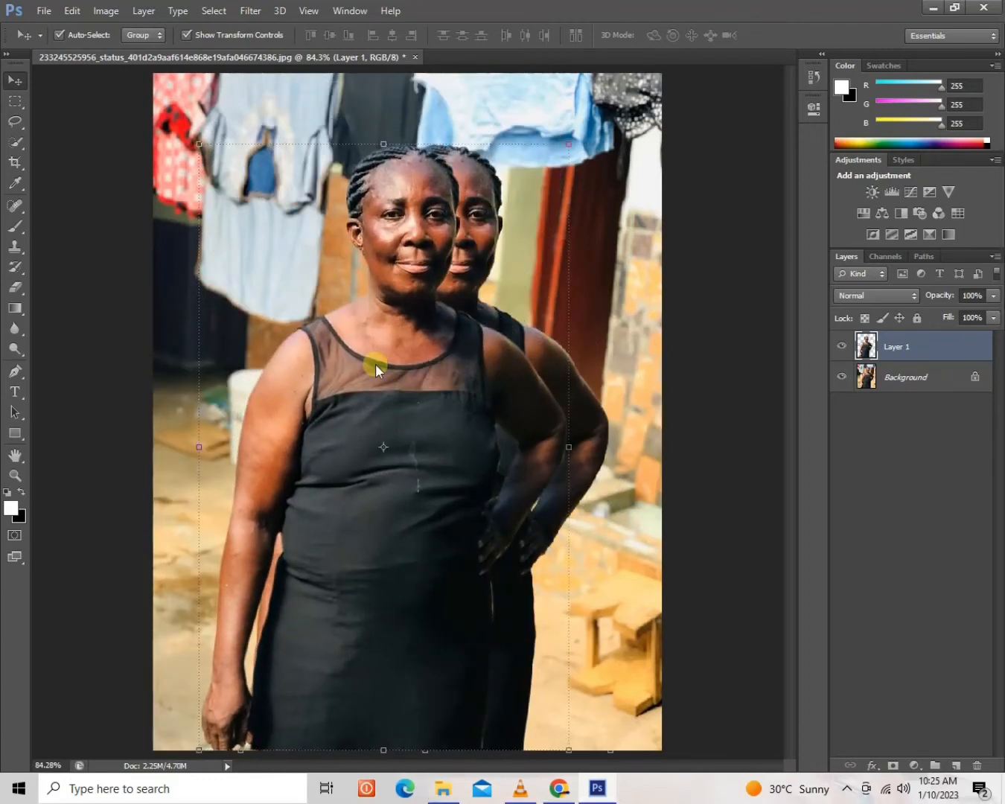
Create a new A3 International Paper document, 297 x 420 mm at 300 pixels/inch, RGB, with a white background.
left_click(41, 11)
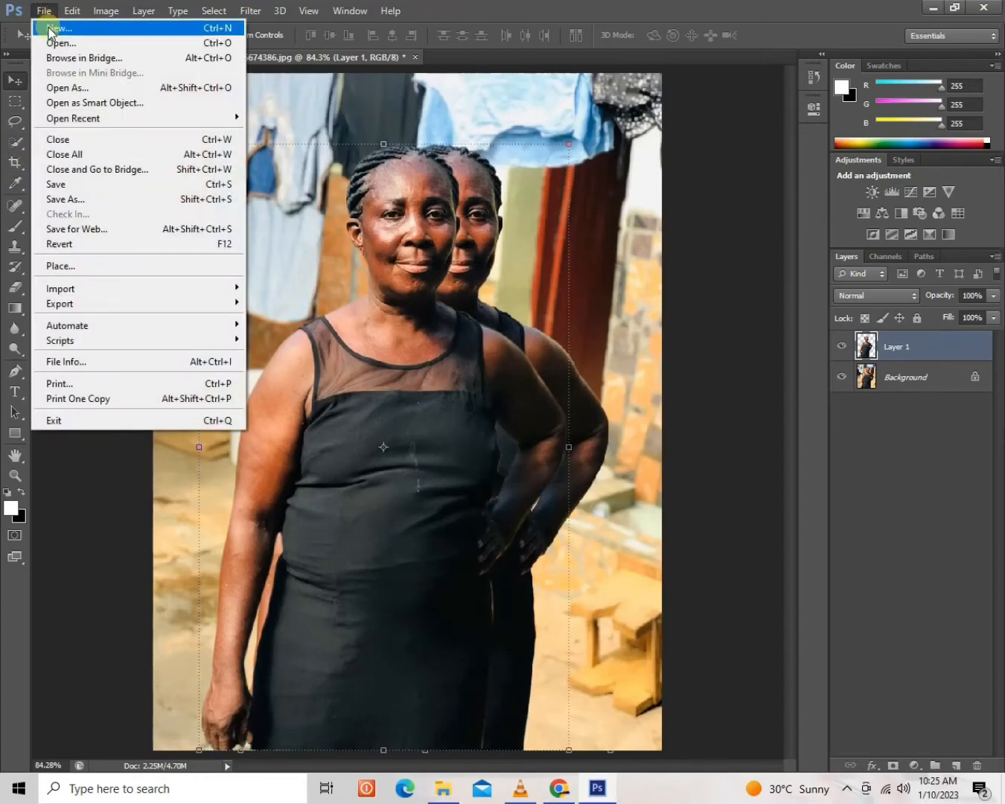
left_click(50, 30)
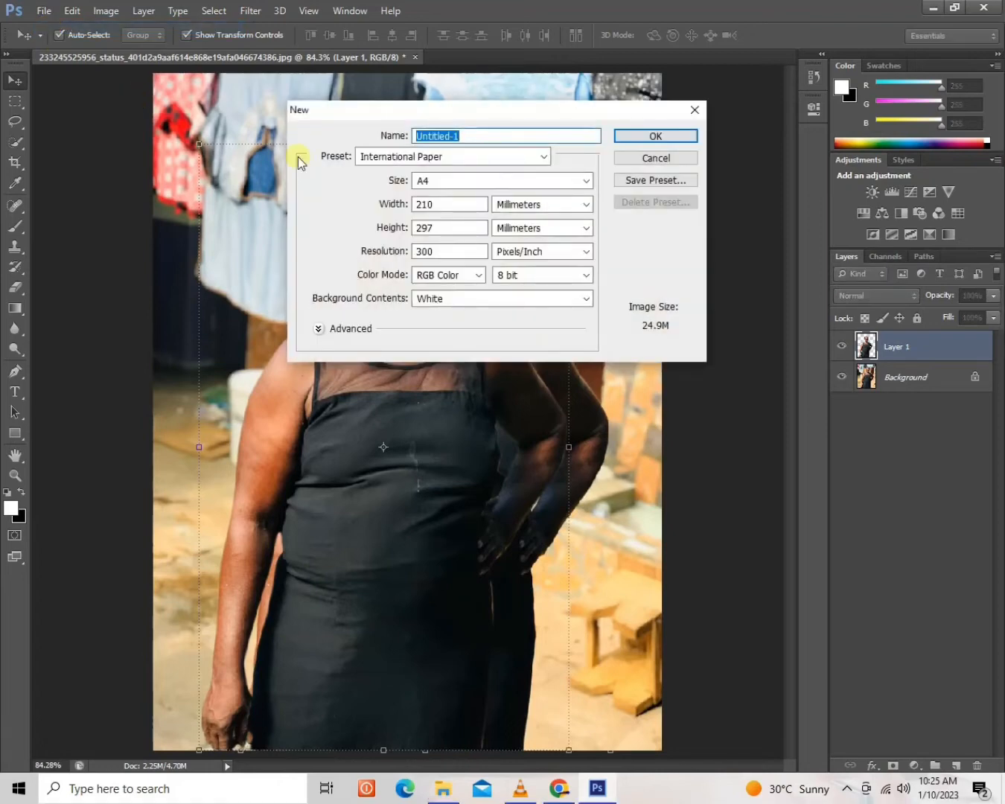
left_click(430, 180)
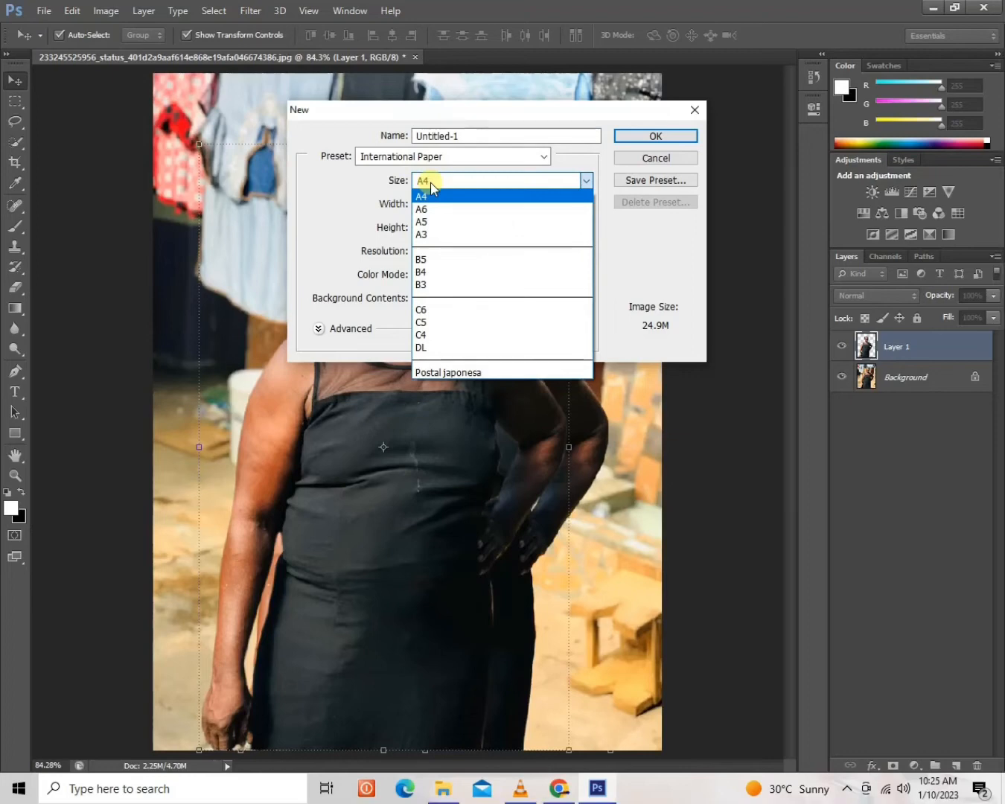
left_click(431, 235)
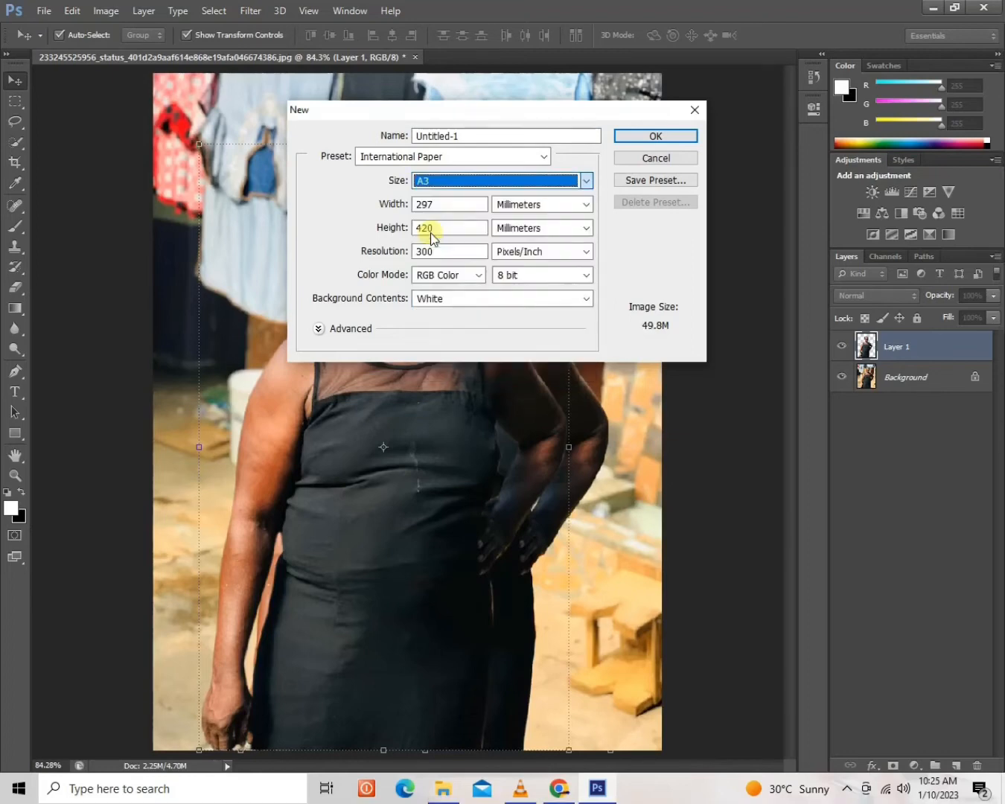
left_click(658, 137)
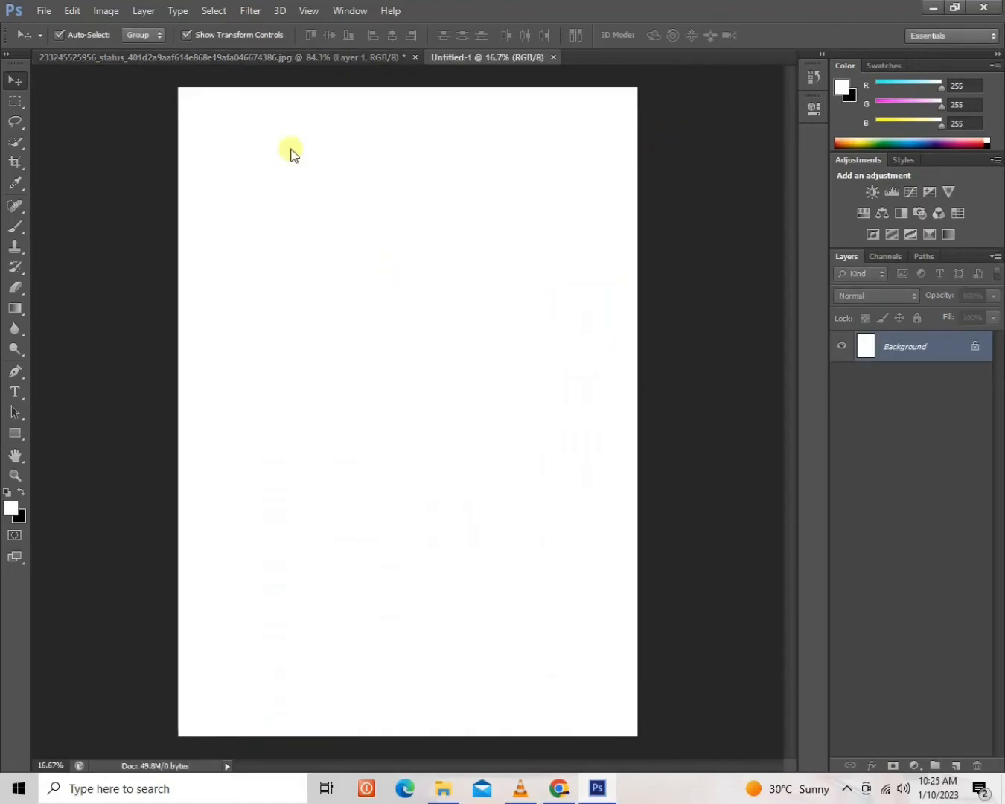
Bring the cut-out woman from the photo into the new A3 document and place her at the page's lower edge.
left_click(203, 51)
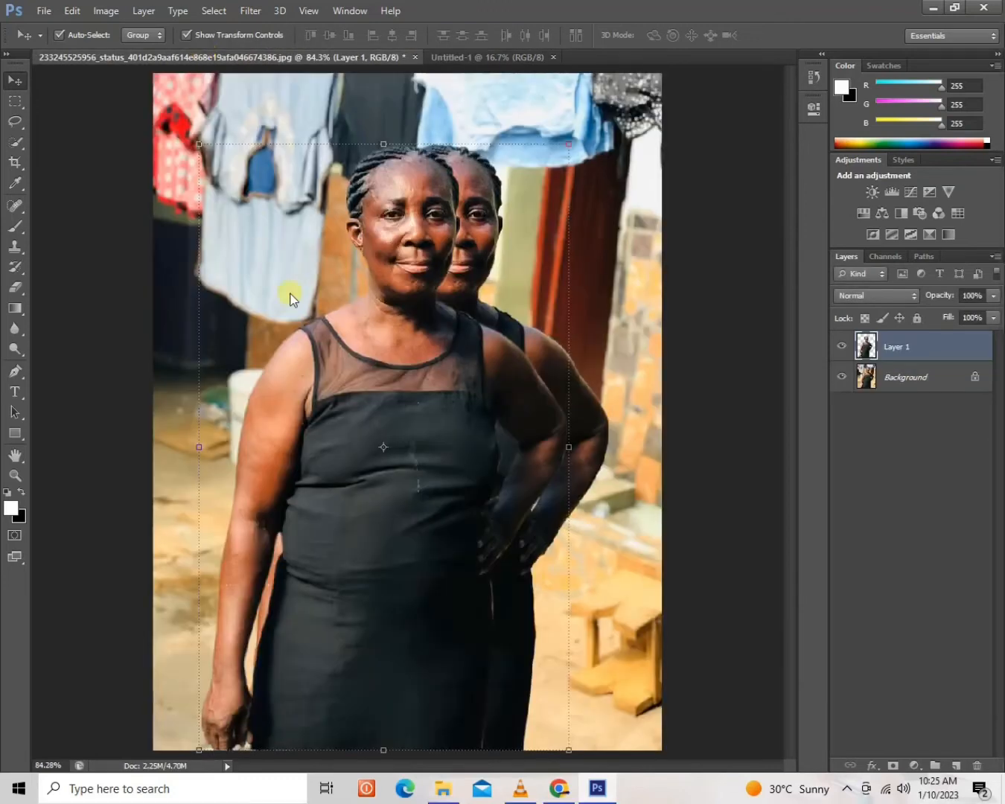
mouse_move(389, 387)
left_mouse_down()
mouse_move(408, 347)
mouse_move(394, 367)
mouse_move(423, 215)
mouse_move(485, 53)
mouse_move(466, 174)
mouse_move(404, 392)
left_mouse_up()
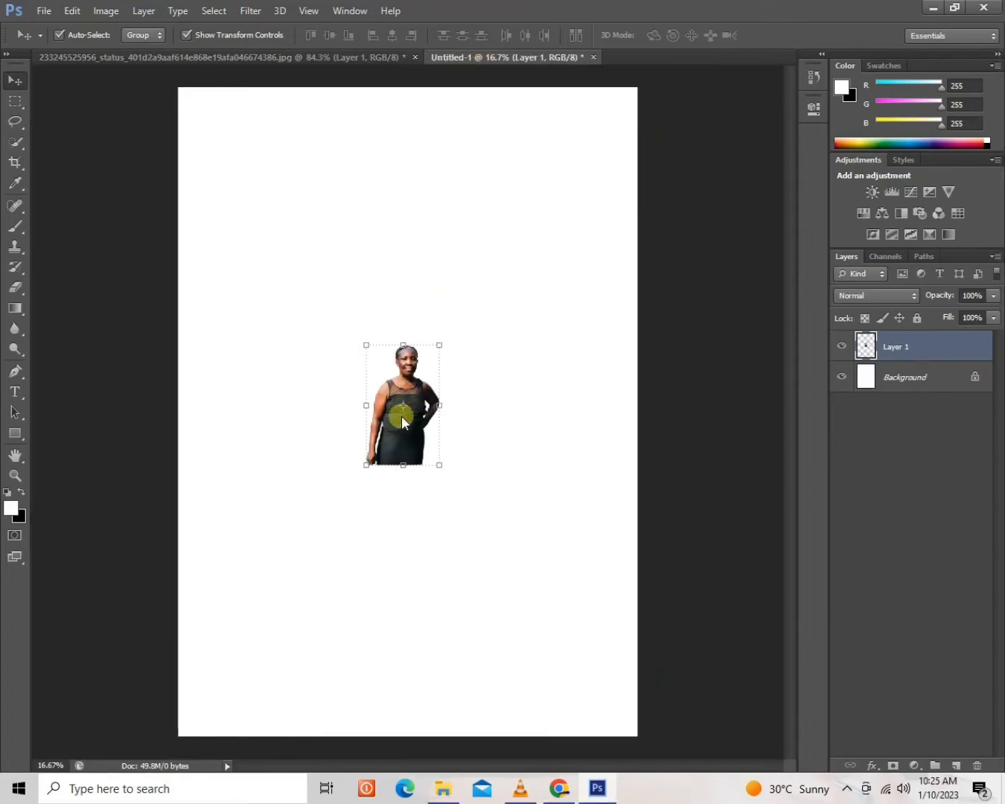
left_click_drag(399, 445, 293, 711)
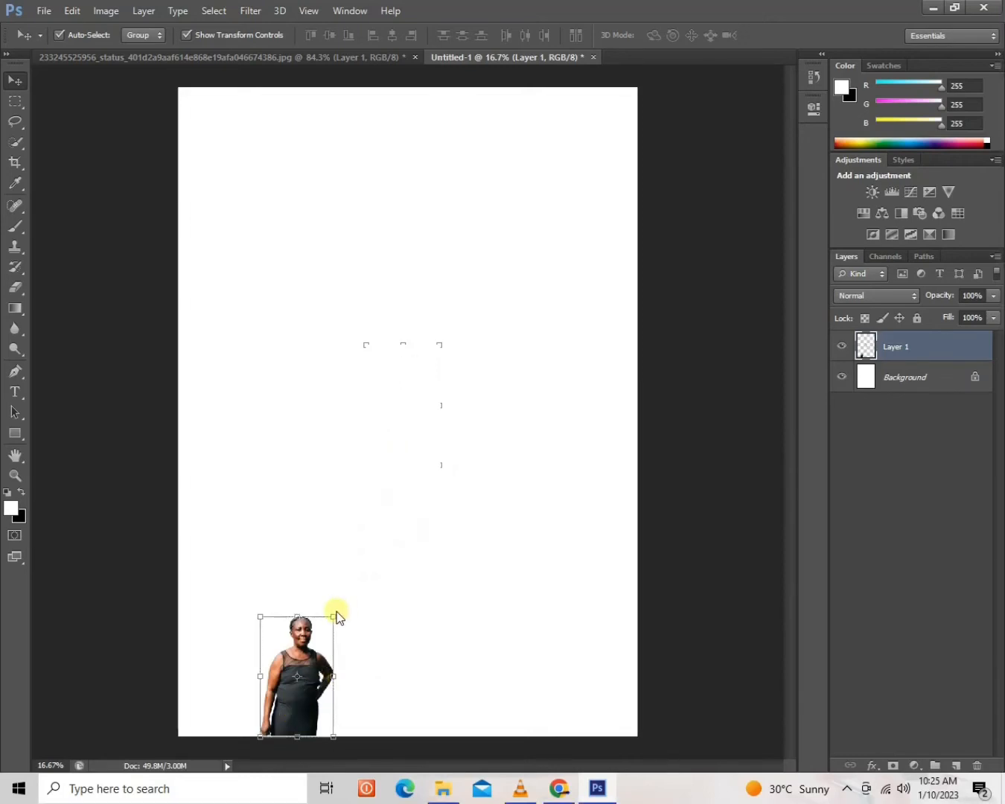
Scale the woman up proportionally to about 541% and reposition her so she fills most of the page.
left_click(335, 617)
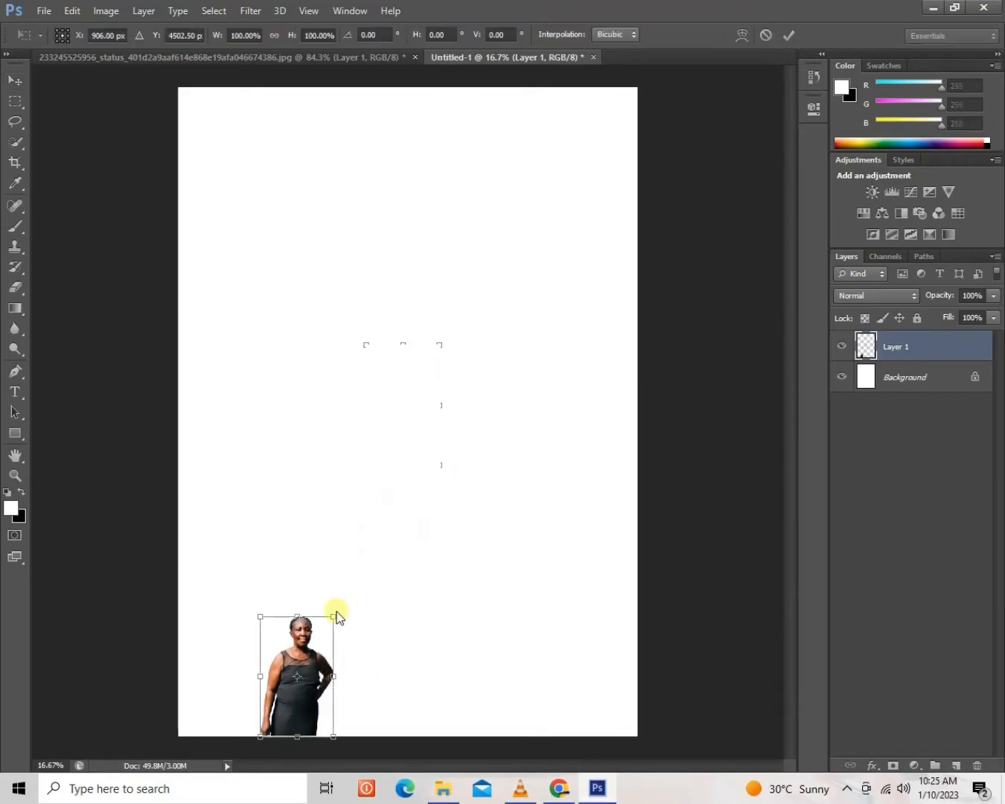
left_click_drag(334, 615, 608, 50)
left_click_drag(482, 303, 432, 329)
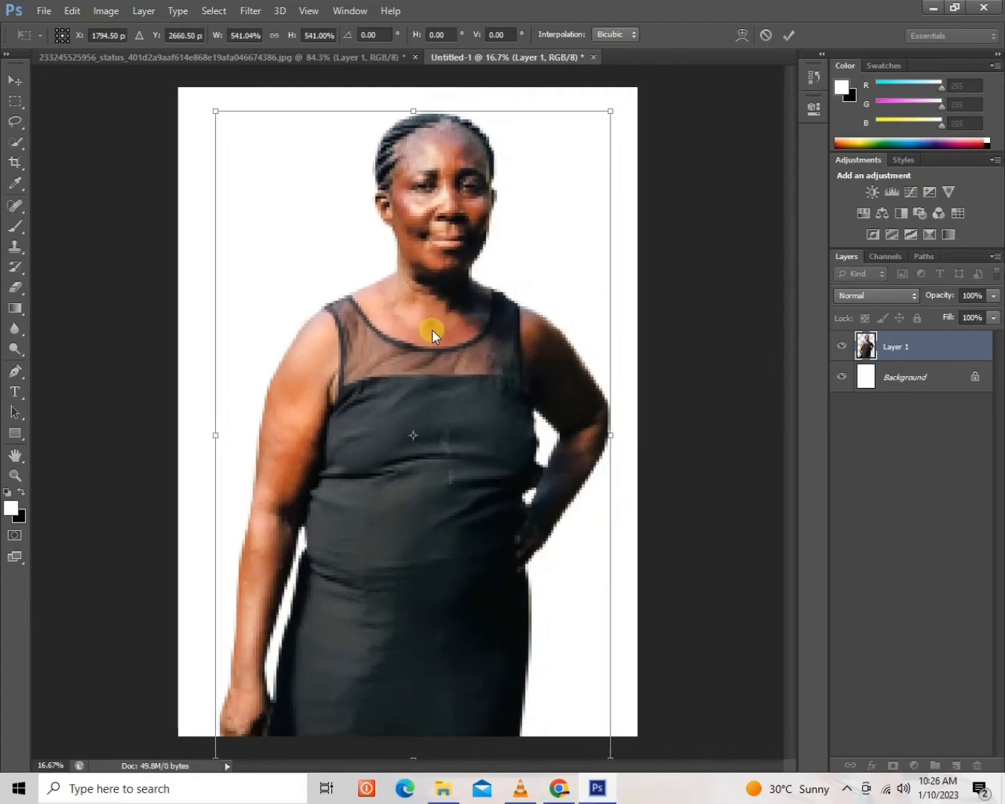
key("Return")
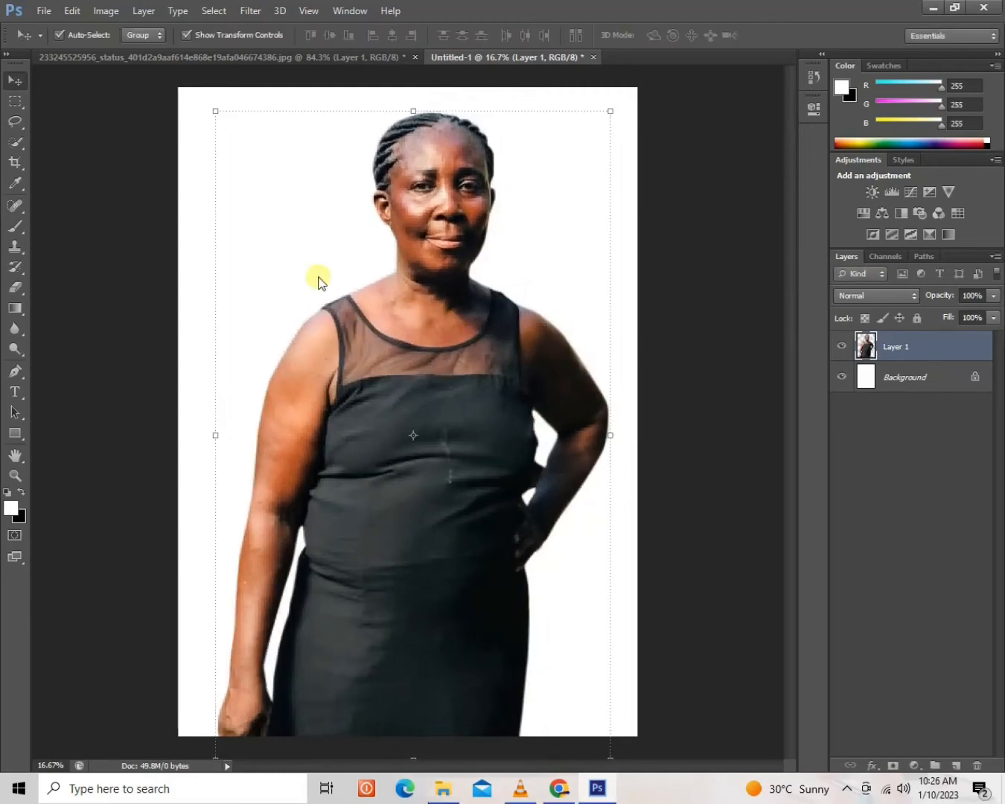
Nudge the enlarged woman slightly to the left to center her on the page.
key("Left")
key("Left")
key("Left")
key("Left")
key("Left")
key("Left")
key("Left")
key("Left")
key("Left")
key("Left")
key("Left")
key("Left")
key("Left")
key("Left")
key("Left")
key("Left")
key("Left")
key("Left")
key("Left")
key("Left")
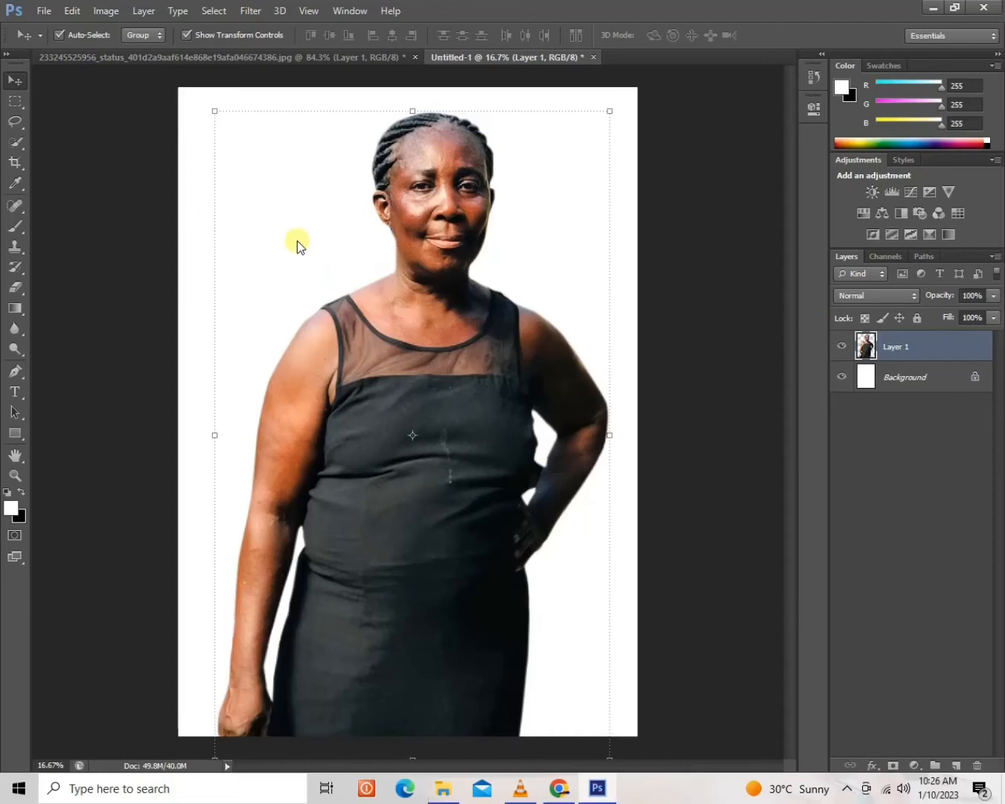
key("Left")
key("Left")
key("Left")
key("Left")
key("Left")
key("Left")
key("Left")
key("Left")
key("Left")
key("Left")
key("Left")
key("Left")
key("Left")
key("Left")
key("Left")
key("Left")
key("Left")
key("Left")
key("Left")
key("Left")
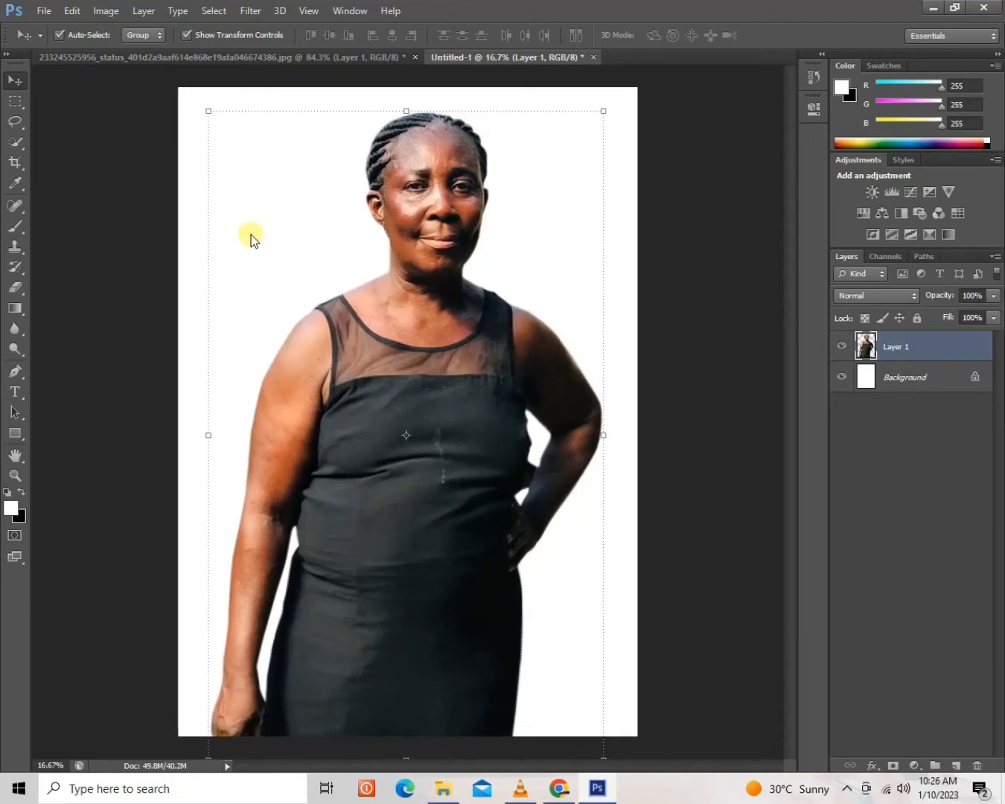
left_click(886, 378)
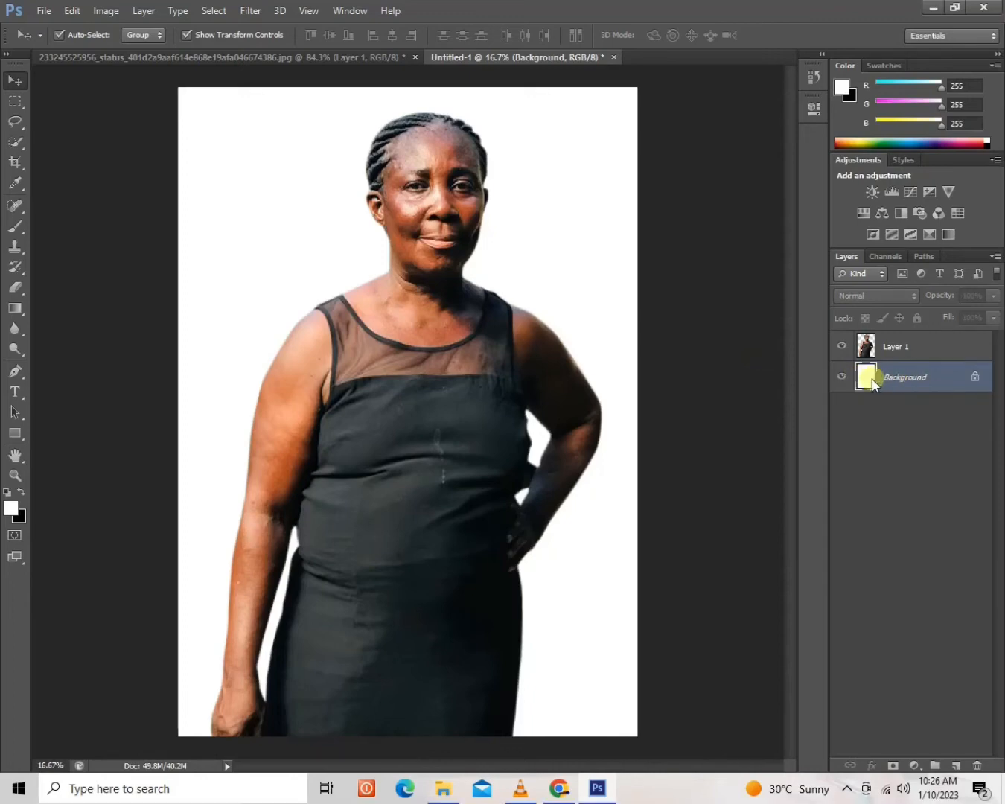
double_click(871, 377)
left_click(631, 274)
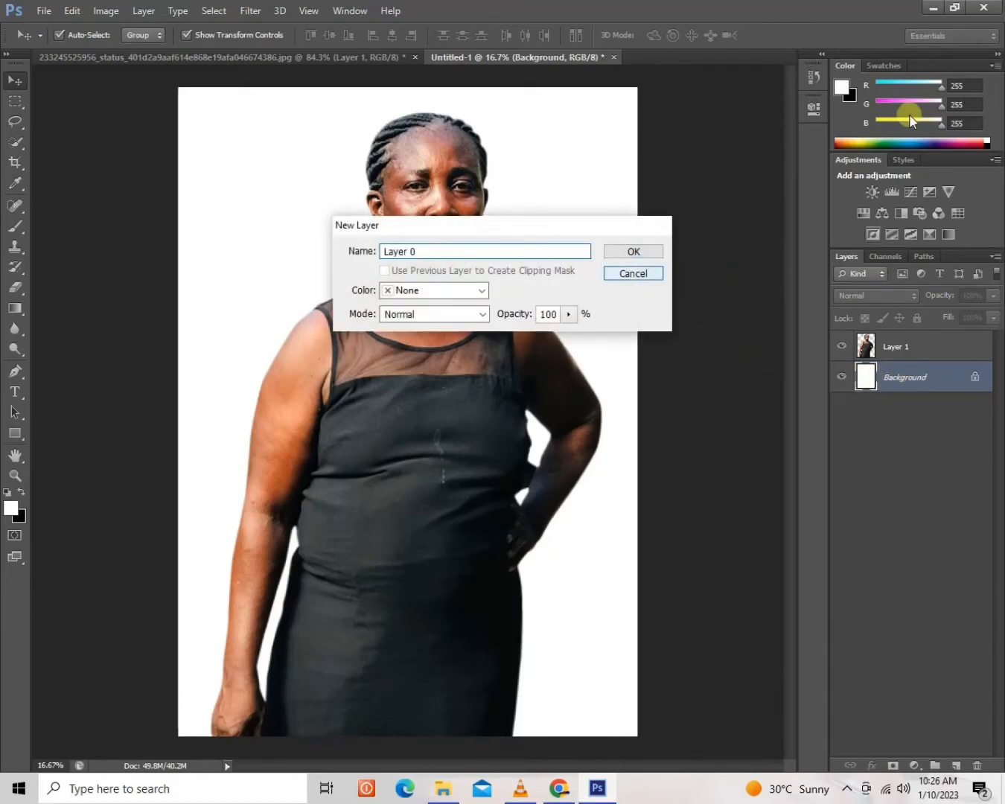
left_click(954, 7)
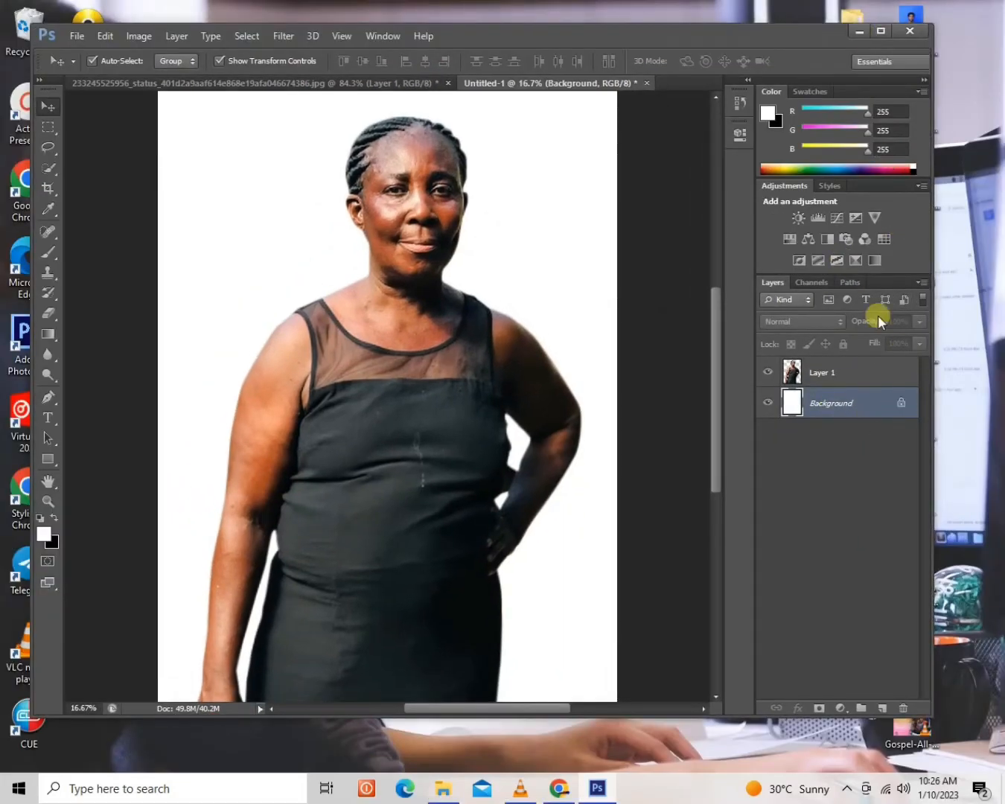
Unlock the Background as a regular layer named Layer 0, and dismiss the Layer Style dialog without changes.
double_click(901, 402)
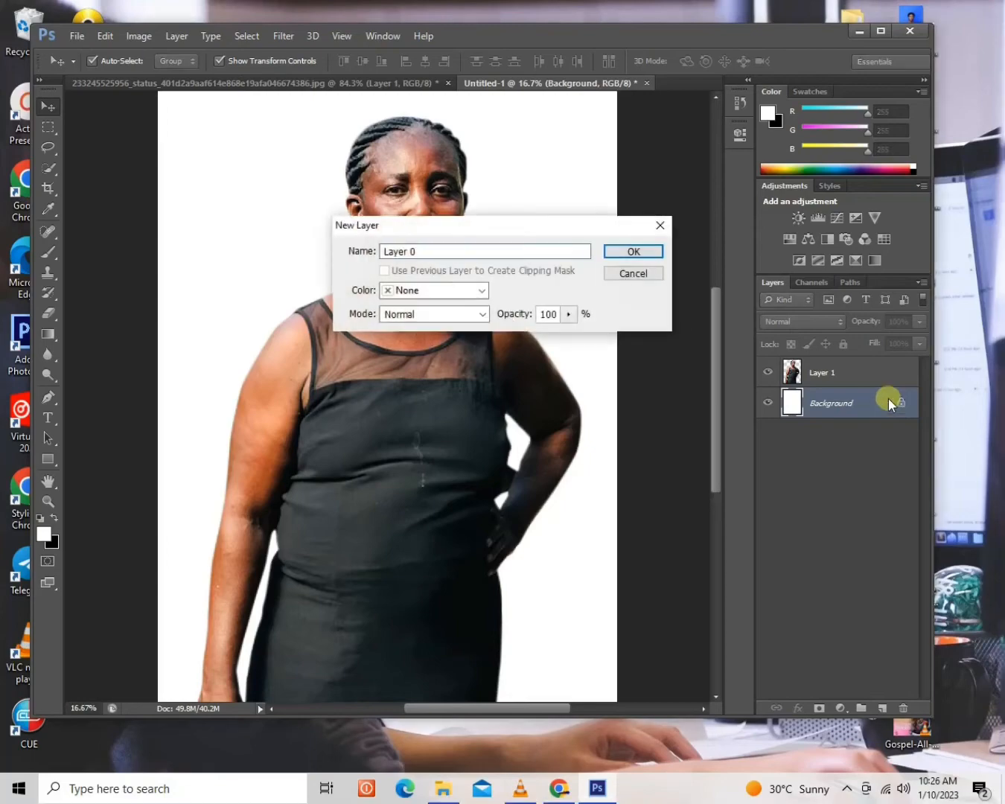
left_click(630, 251)
left_click(885, 33)
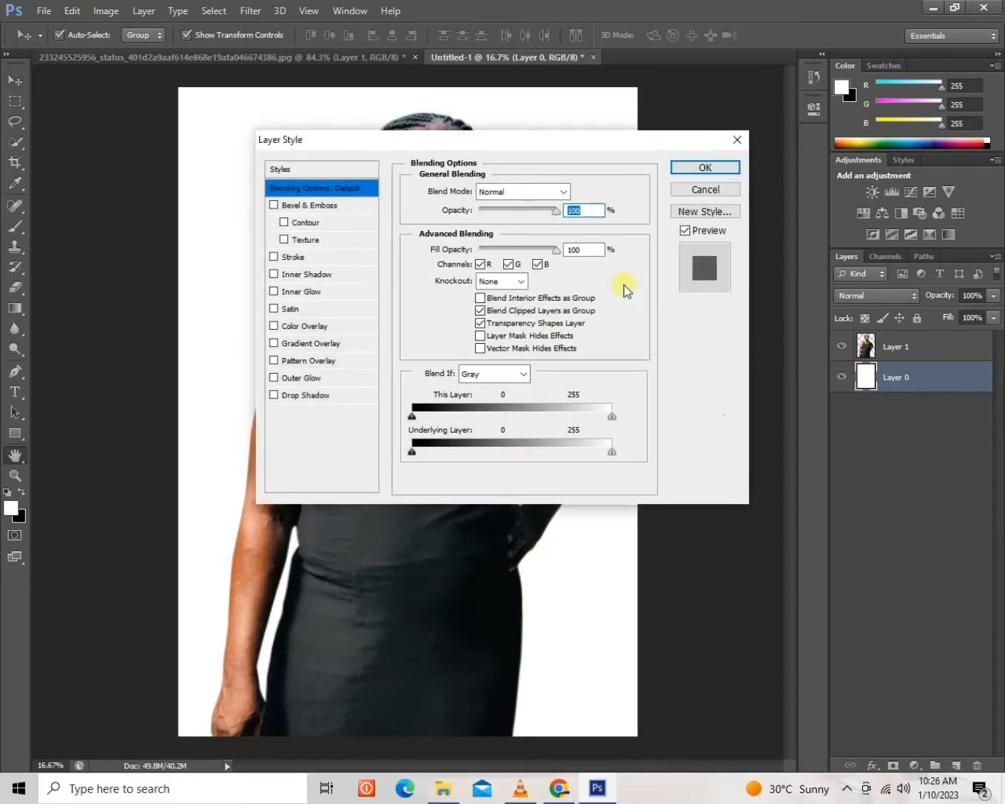
left_click(714, 195)
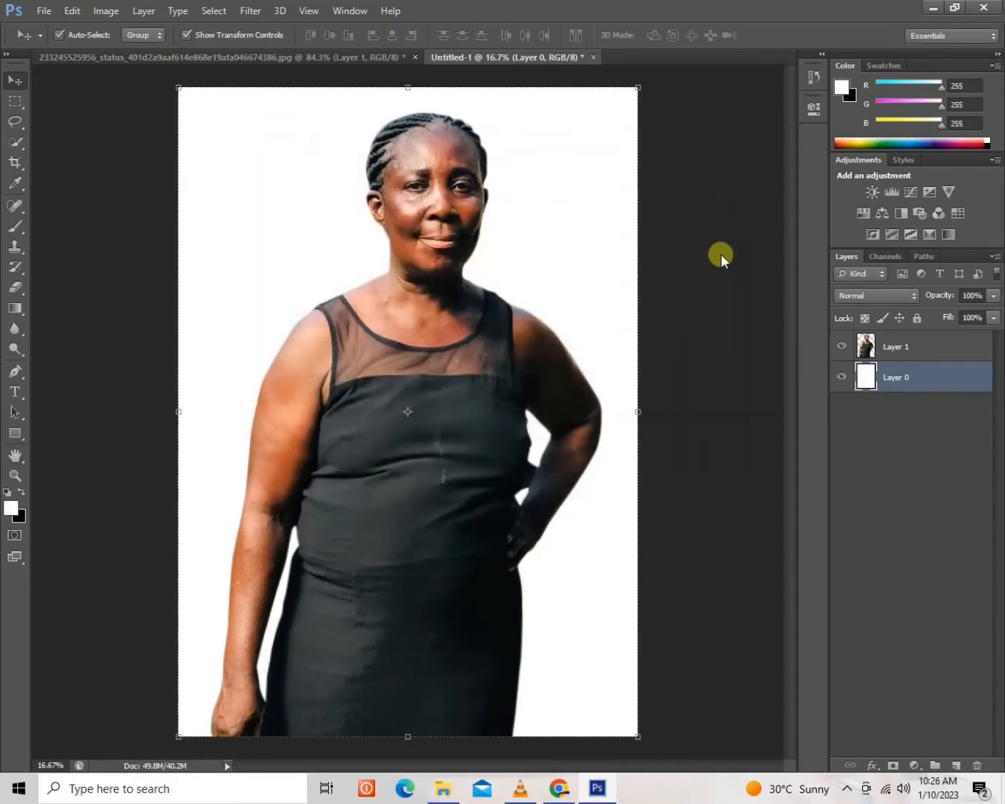
Undo the unlocking of the Background layer.
key("ctrl+z")
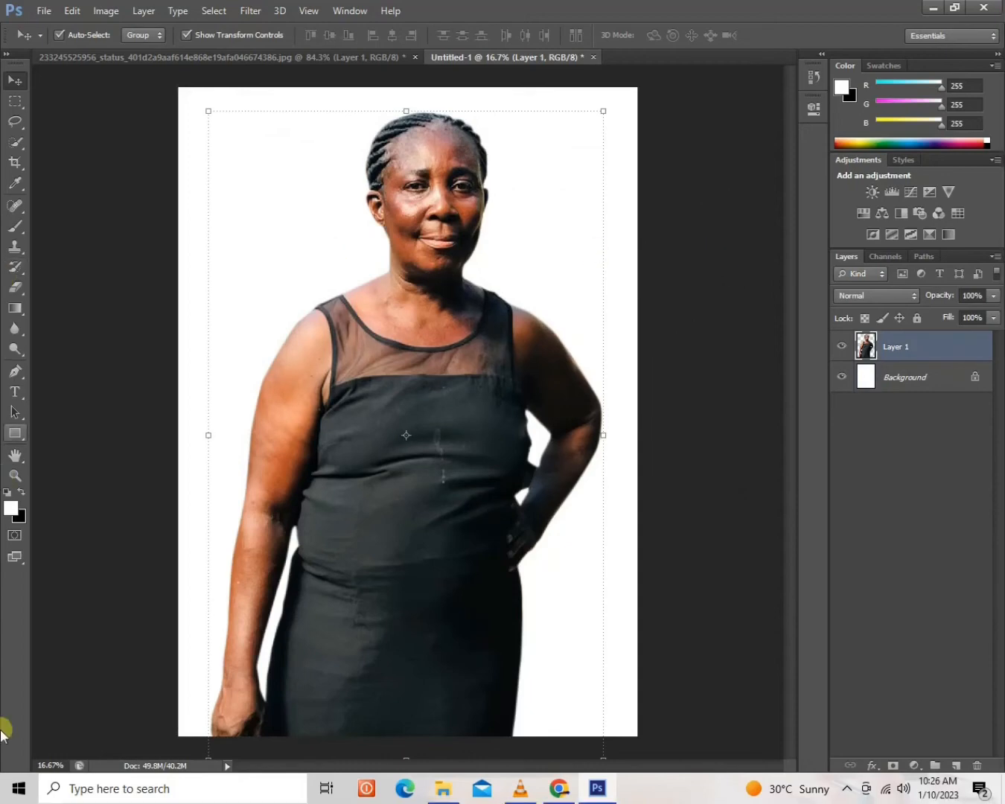
Set the background colour to golden yellow ffc600 and fill the Background layer with it.
left_click(19, 518)
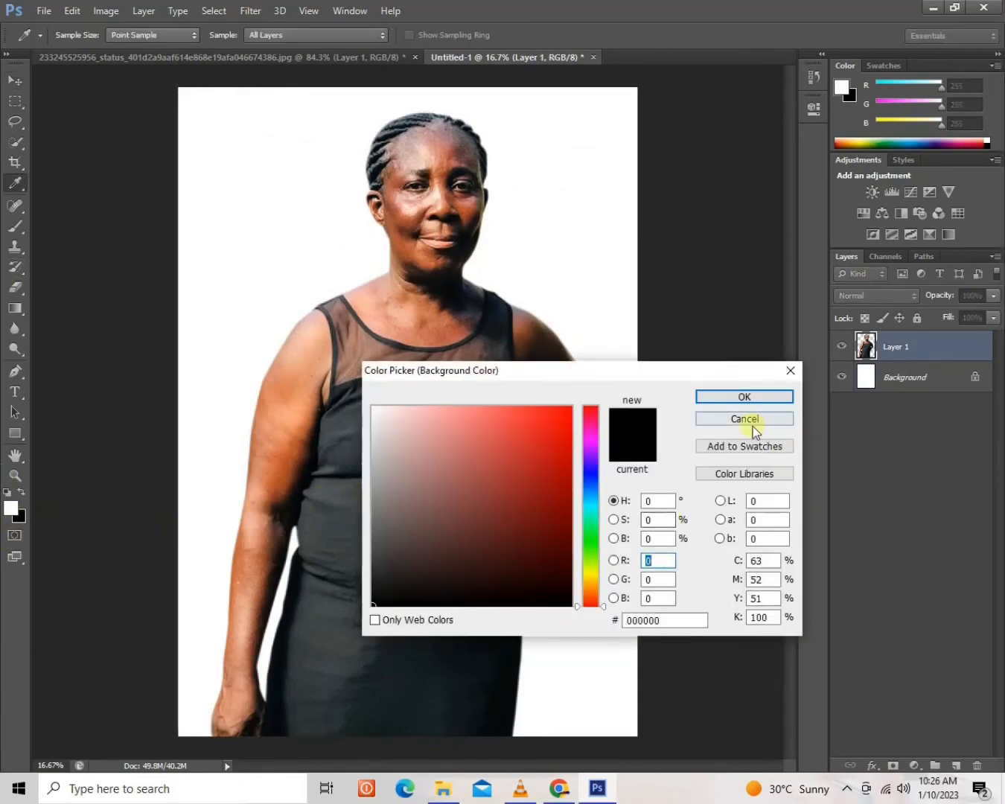
left_click(552, 472)
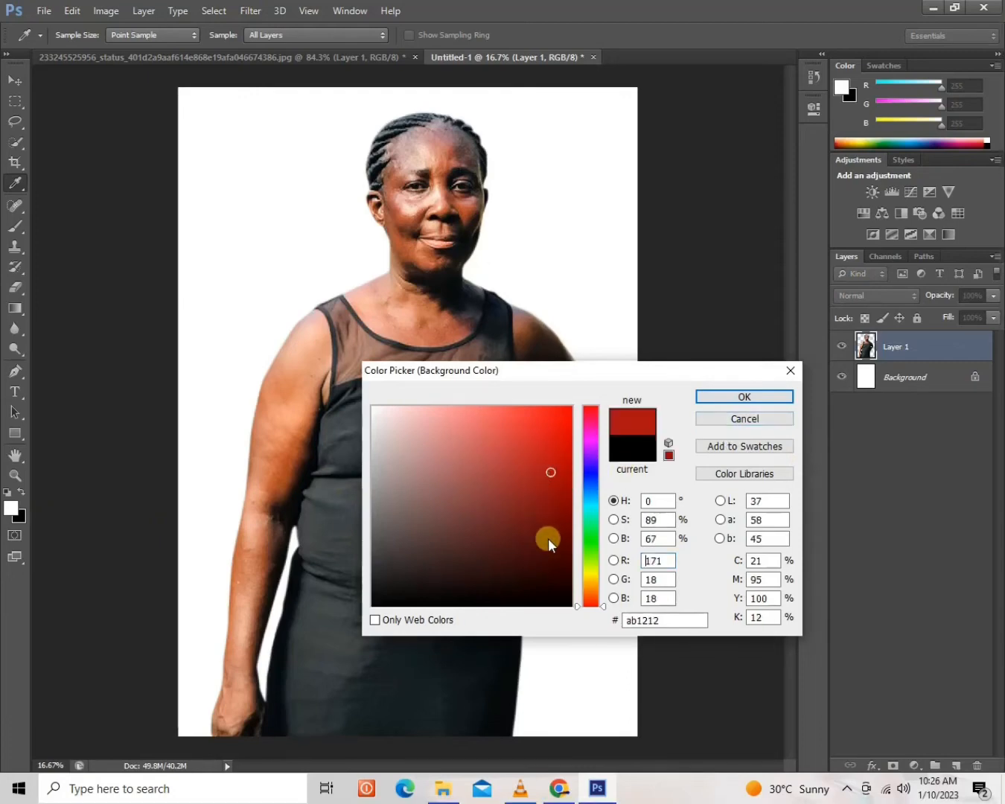
left_click(593, 580)
left_click_drag(593, 579, 592, 587)
left_click_drag(564, 428, 592, 373)
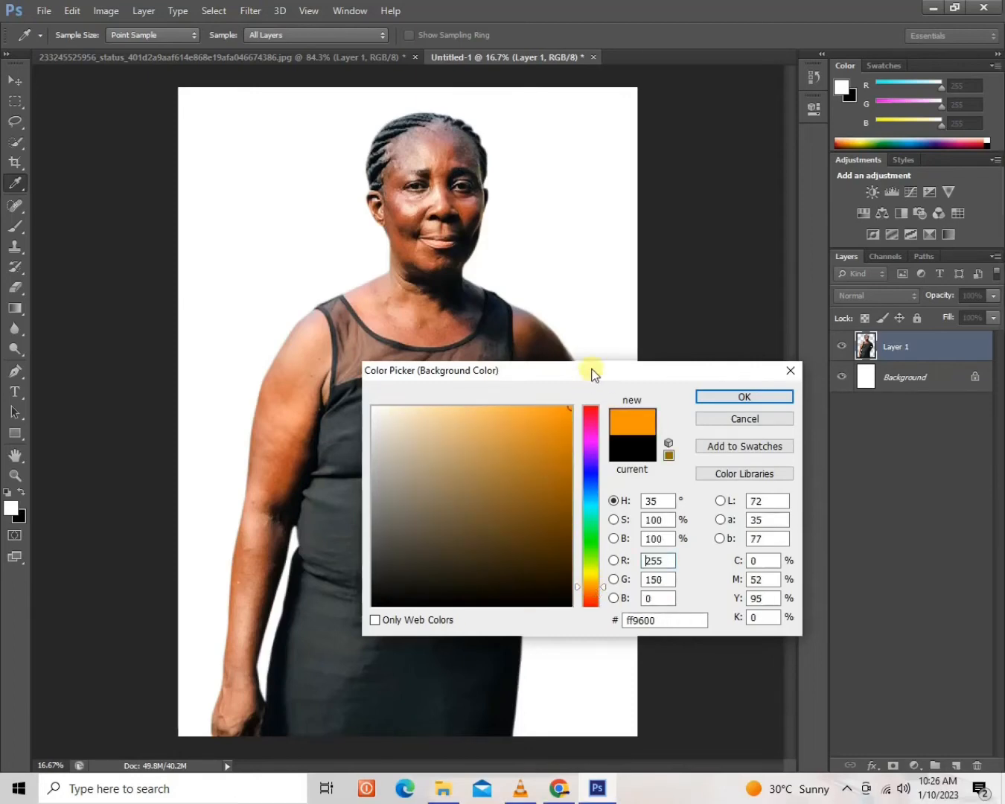
left_click(591, 572)
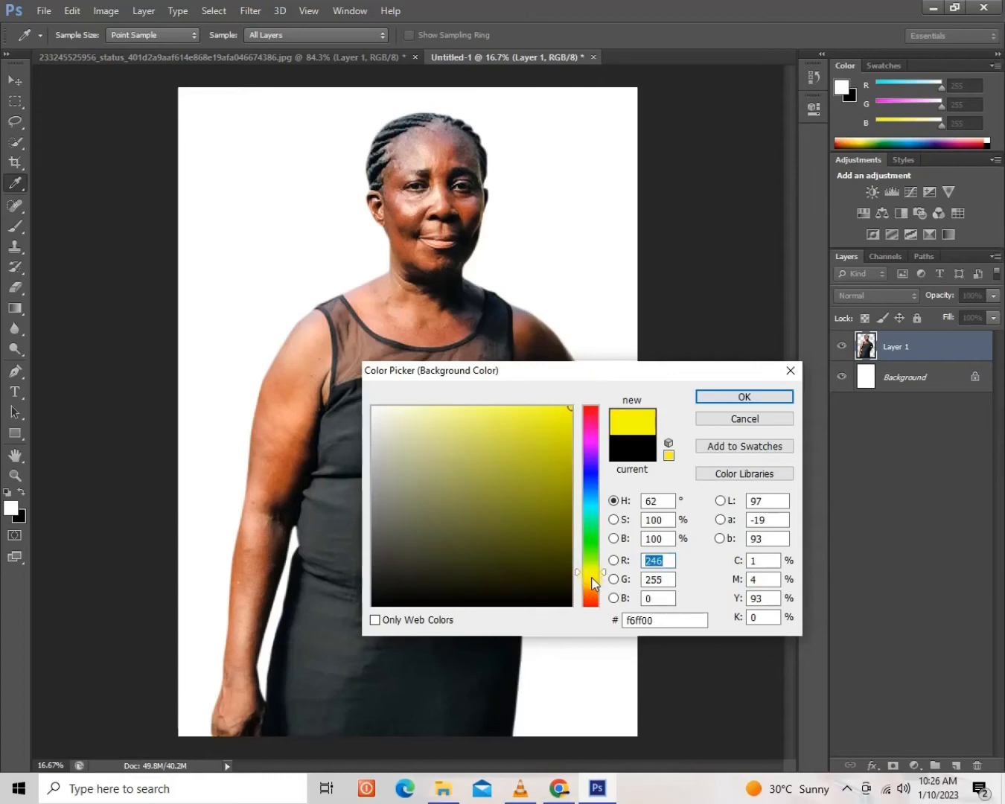
left_click_drag(591, 579, 591, 579)
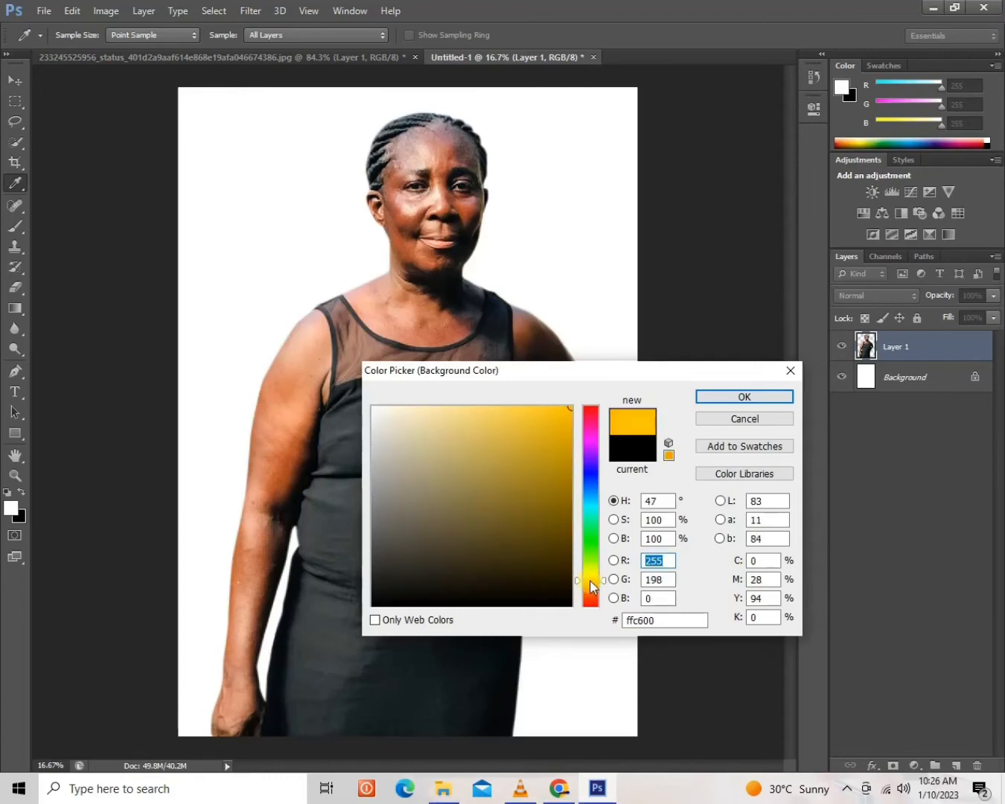
left_click(743, 396)
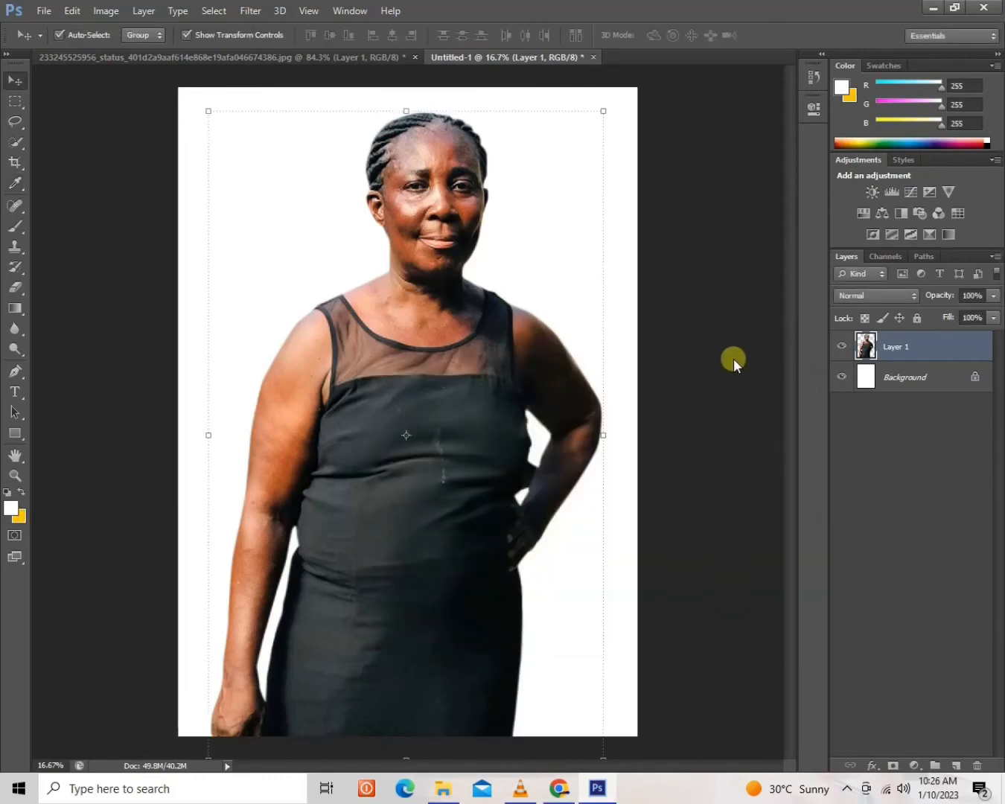
left_click(902, 376)
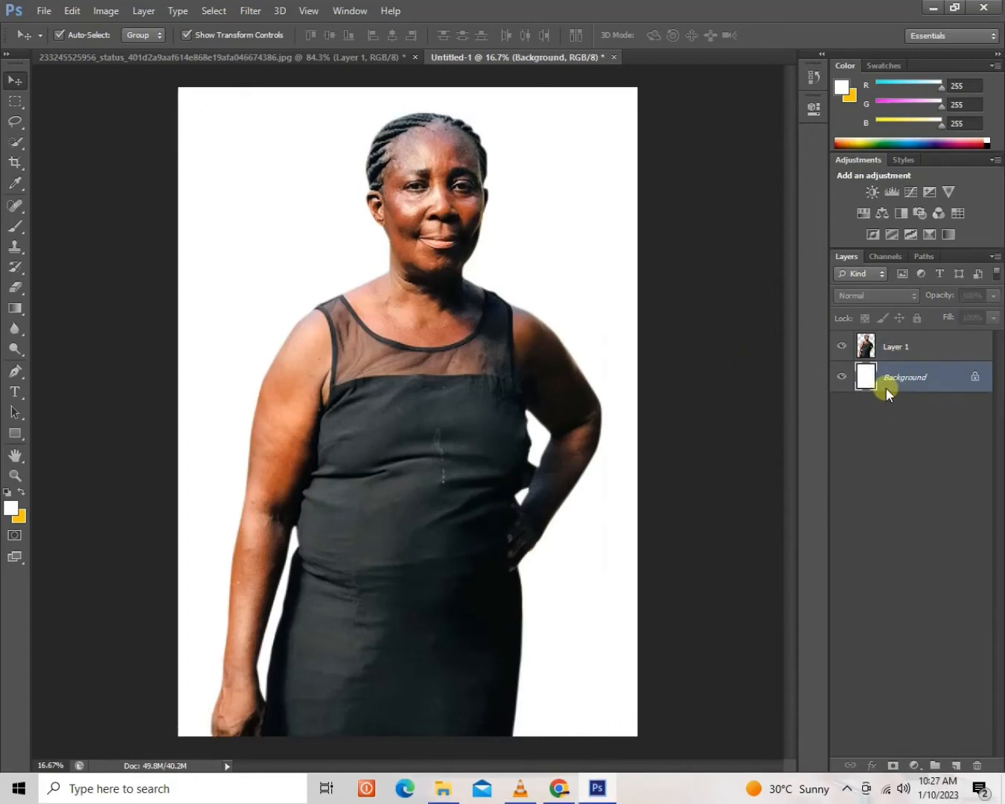
key("ctrl+BackSpace")
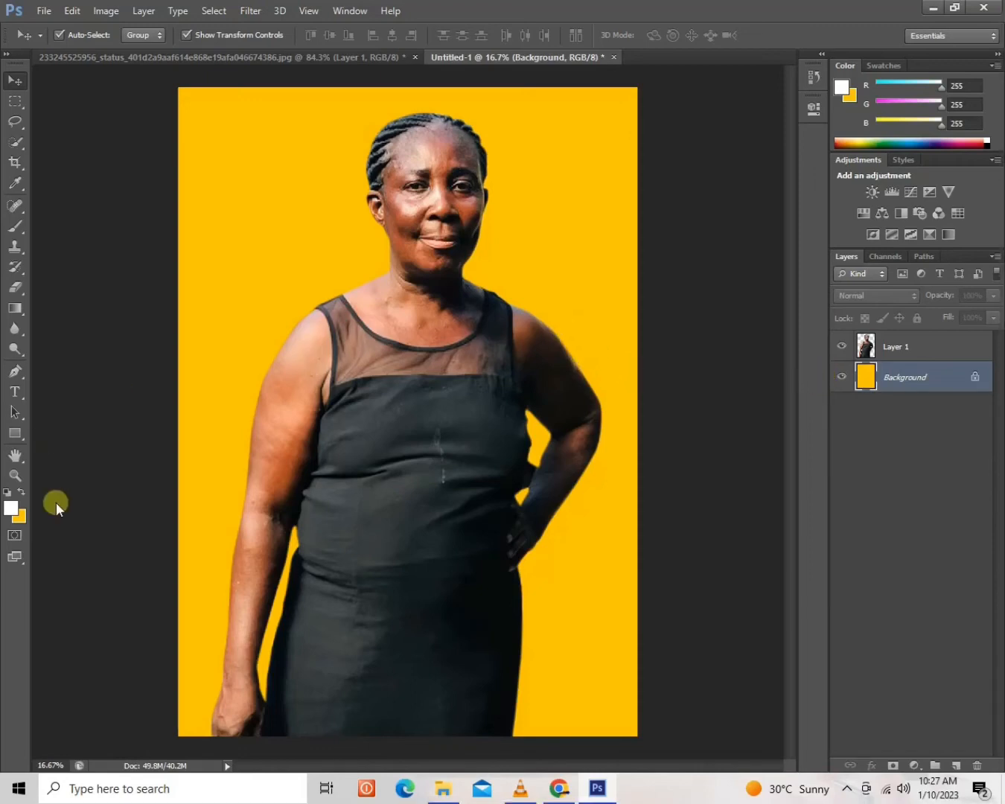
Change the background colour to light pink ffc1fd and fill the Background layer with it.
left_click(19, 522)
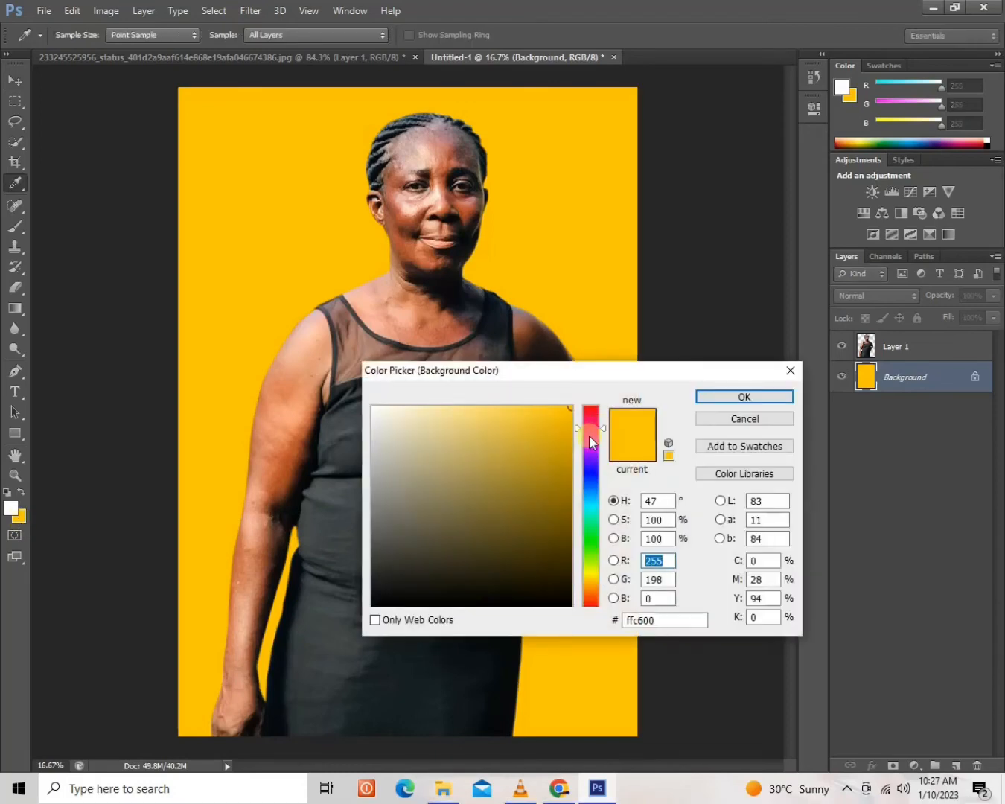
left_click(589, 438)
left_click_drag(453, 411, 418, 406)
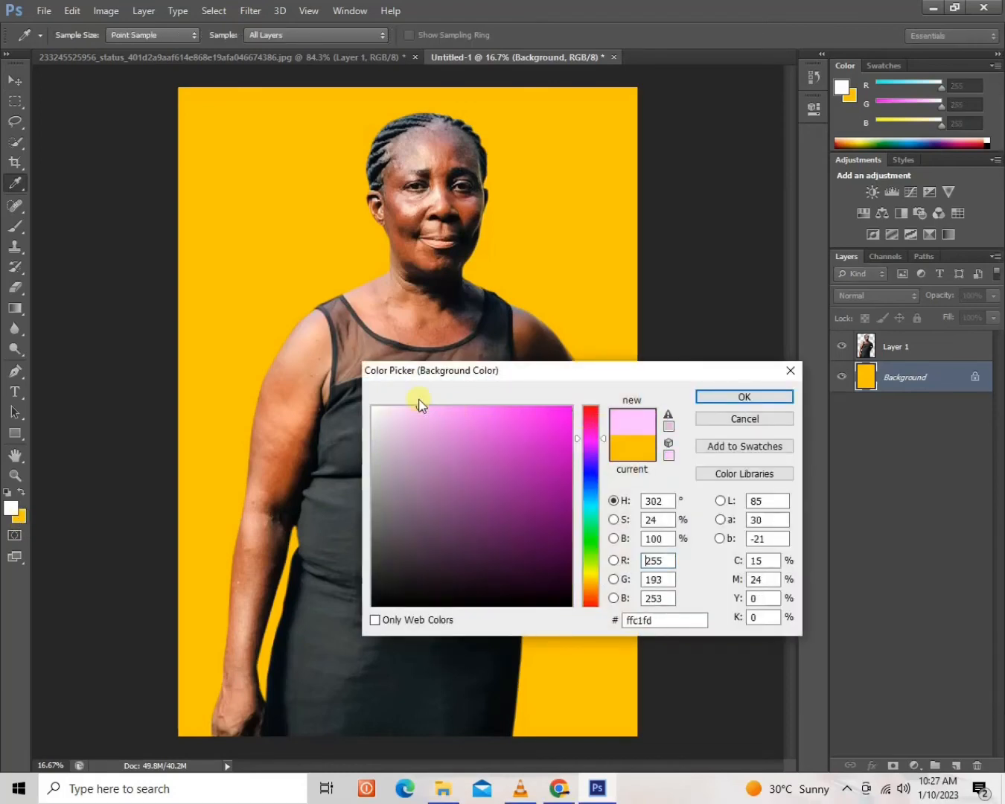
left_click(701, 399)
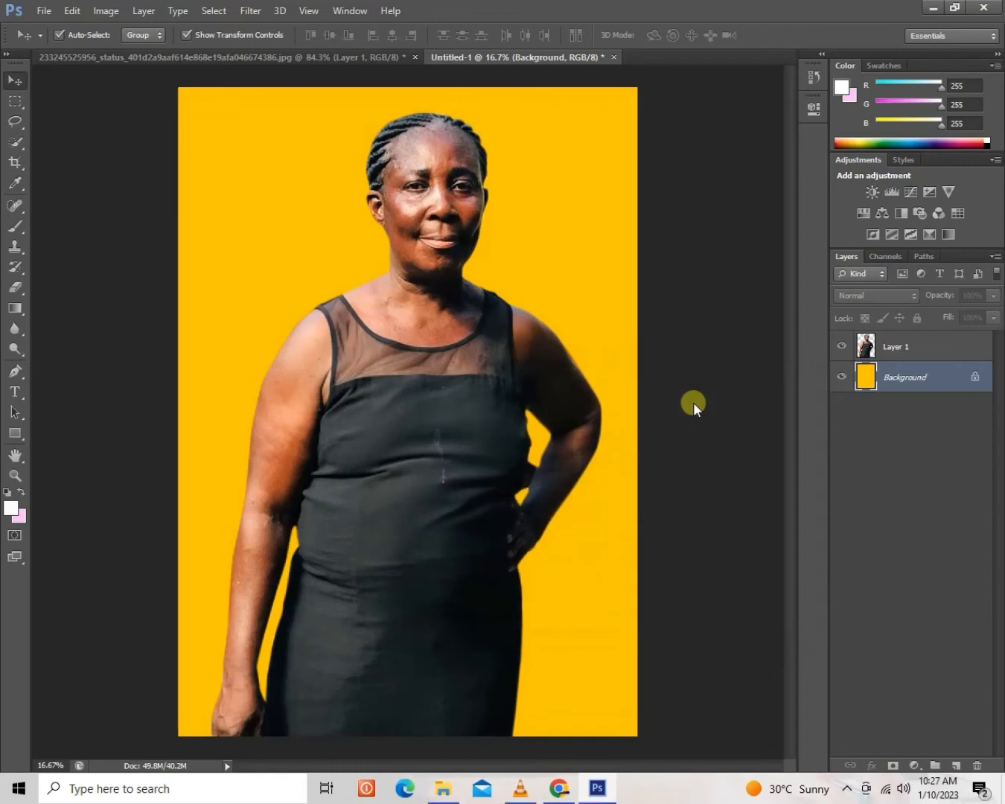
key("ctrl+BackSpace")
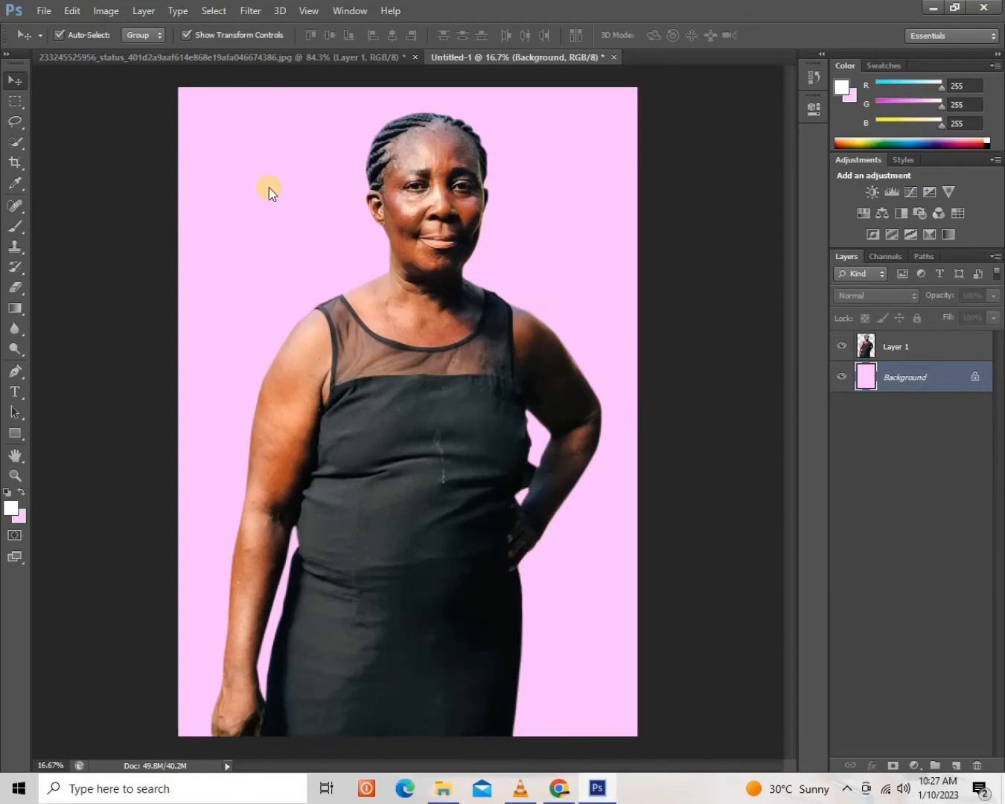
Open pngtree-purple-polygonal-background-image_280905.jpg from the FLYER TUTOTUAL folder inside Design Files on the desktop.
left_click(45, 11)
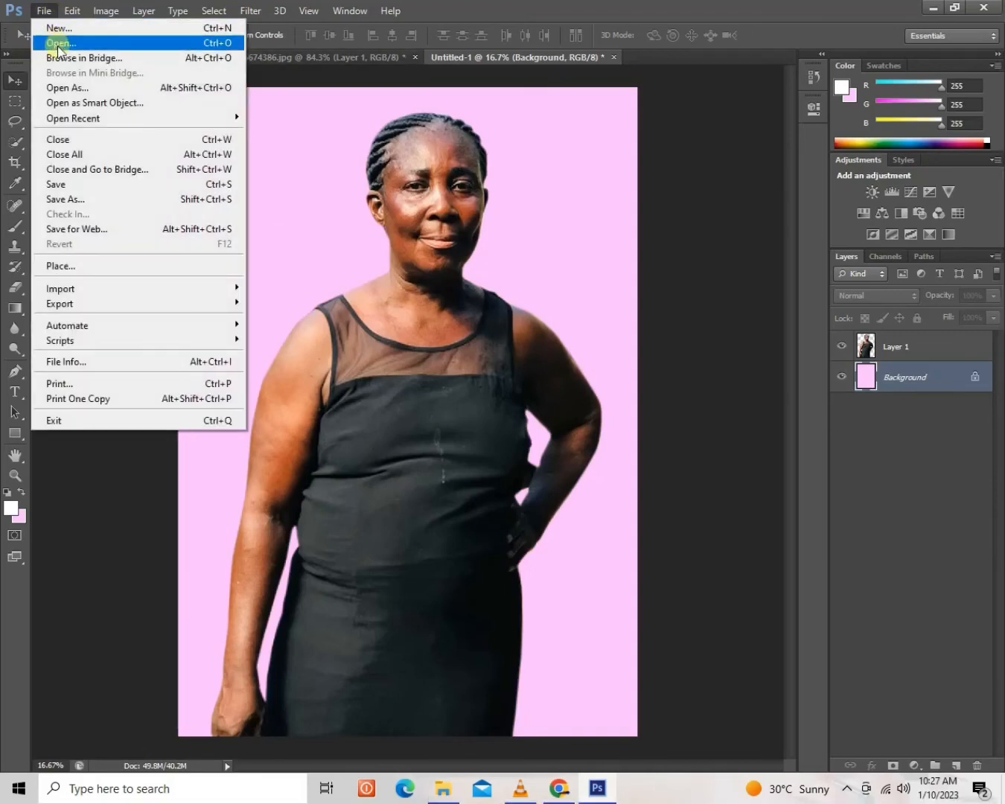
left_click(57, 41)
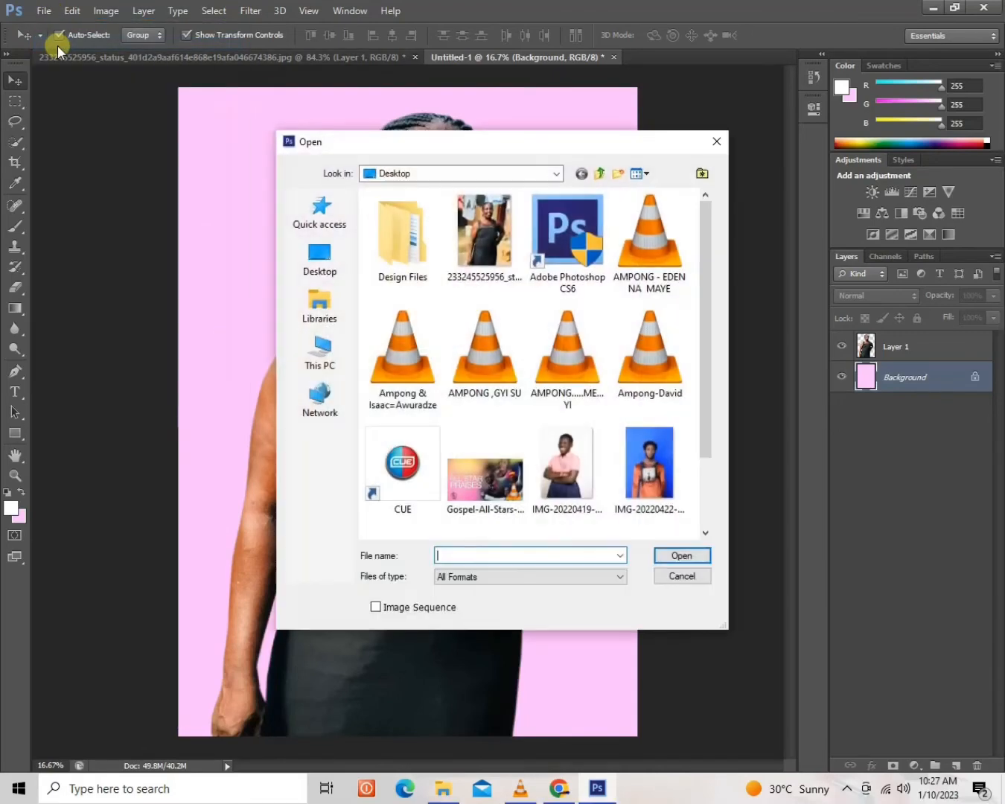
double_click(415, 253)
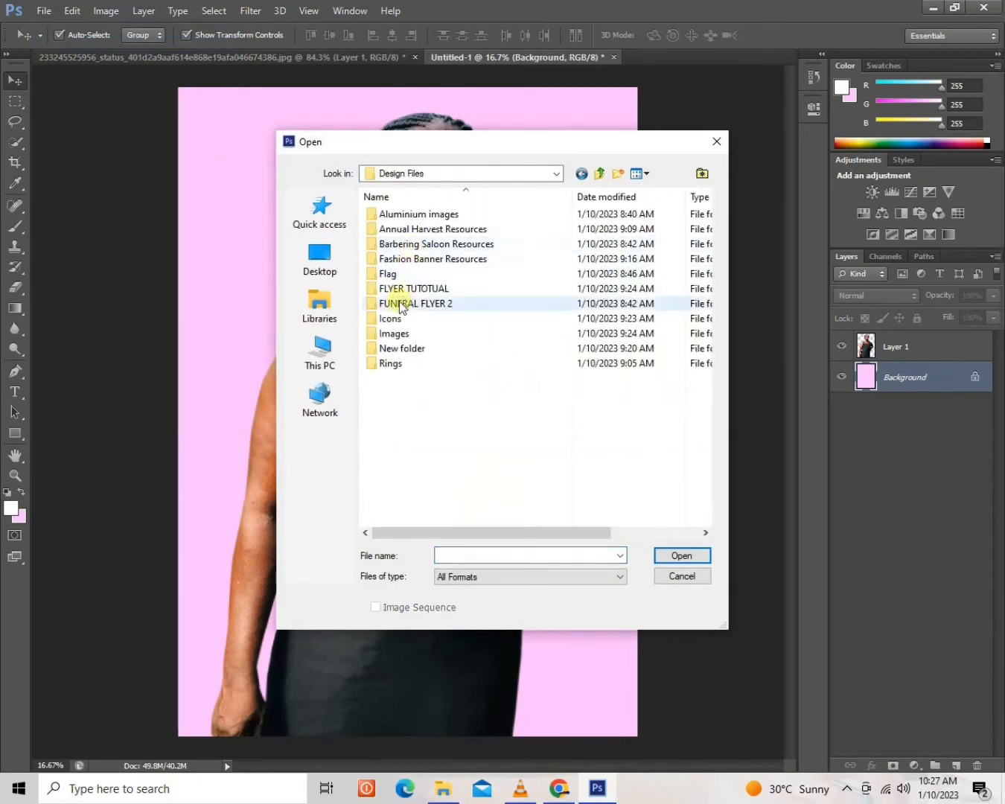
double_click(405, 291)
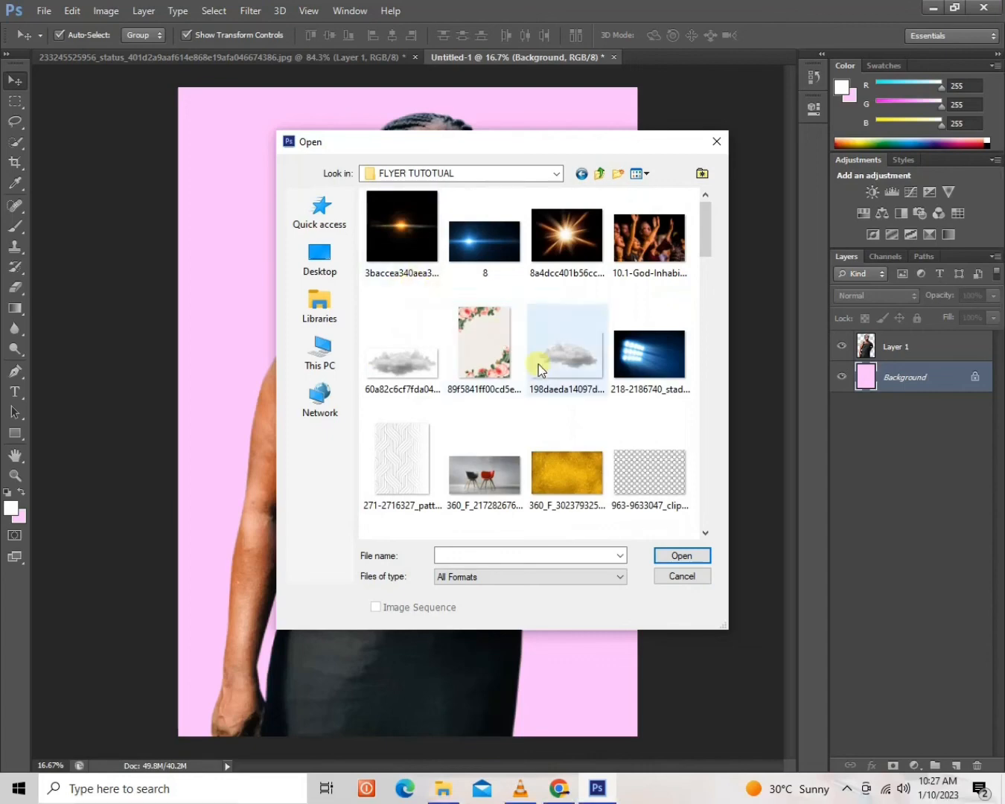
scroll(536, 376, "down", 8)
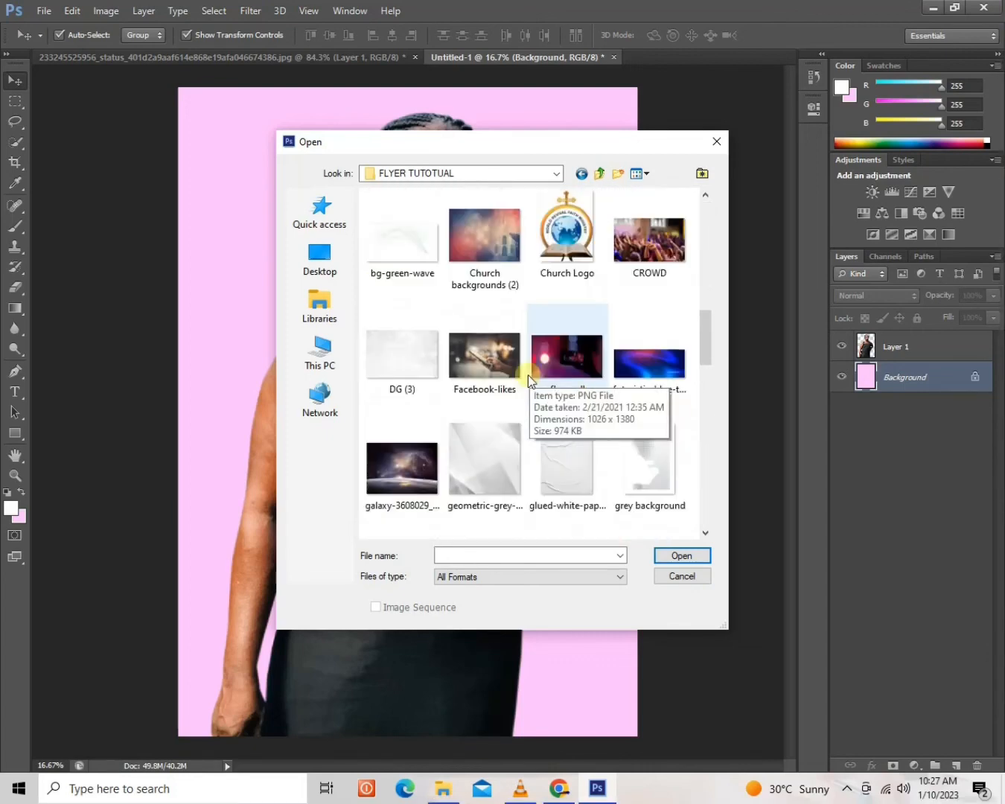
scroll(514, 383, "down", 3)
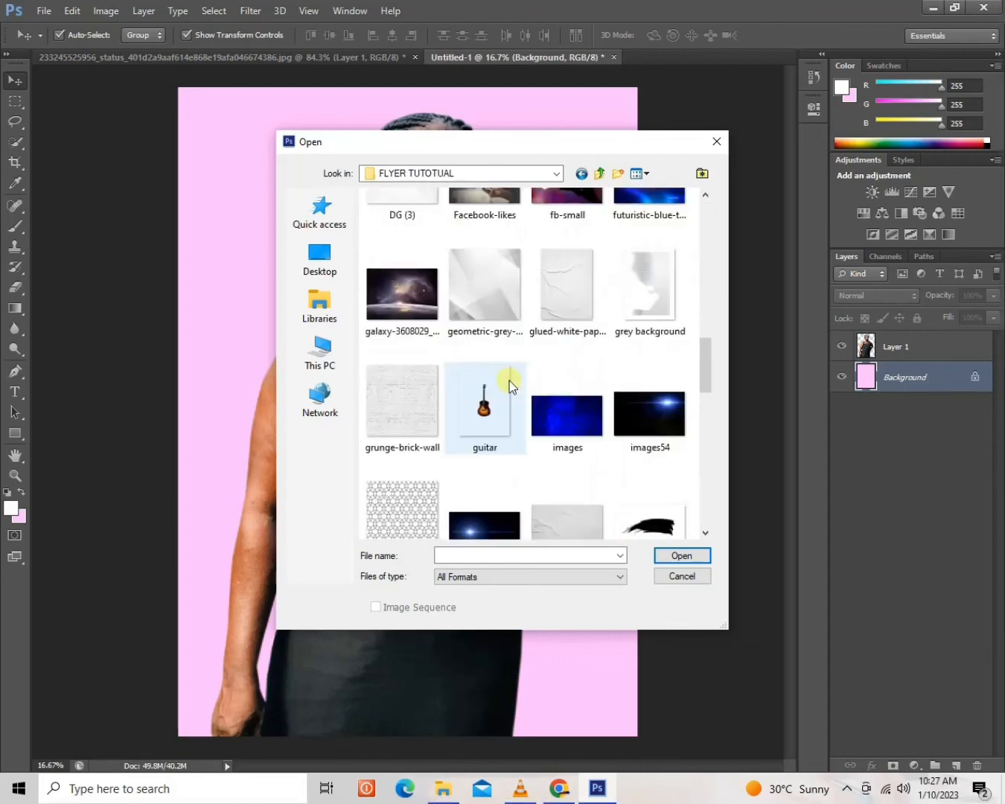
scroll(510, 380, "down", 4)
scroll(510, 381, "down", 3)
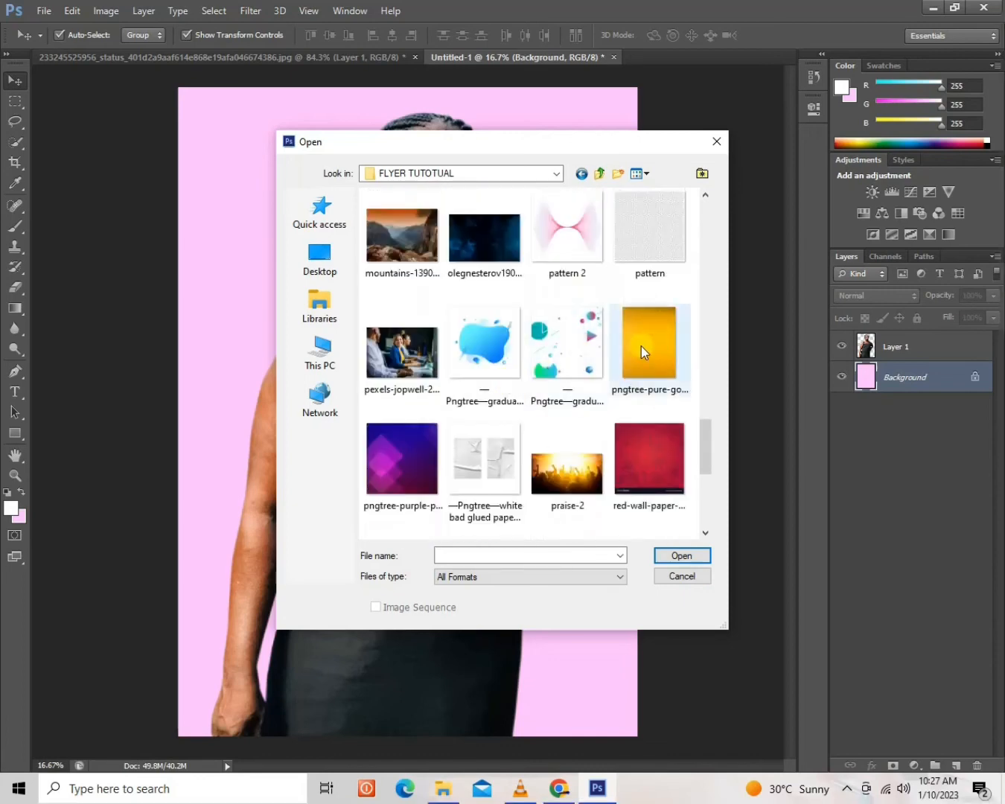
left_click(618, 346)
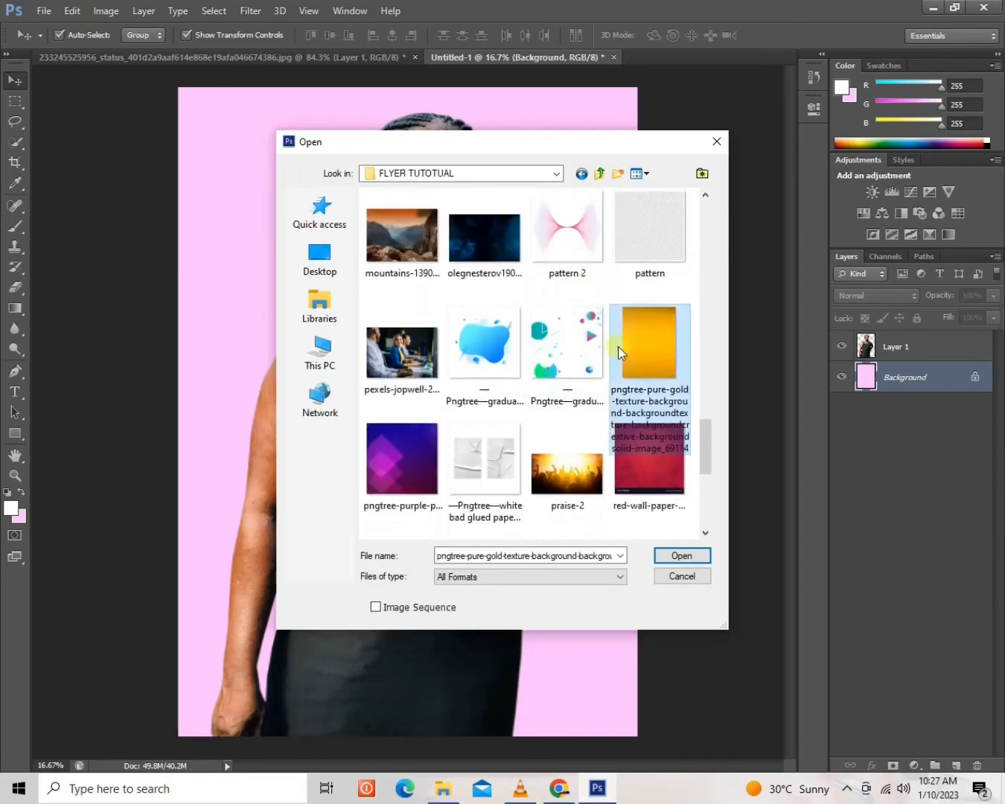
left_click(420, 449)
scroll(467, 423, "down", 4)
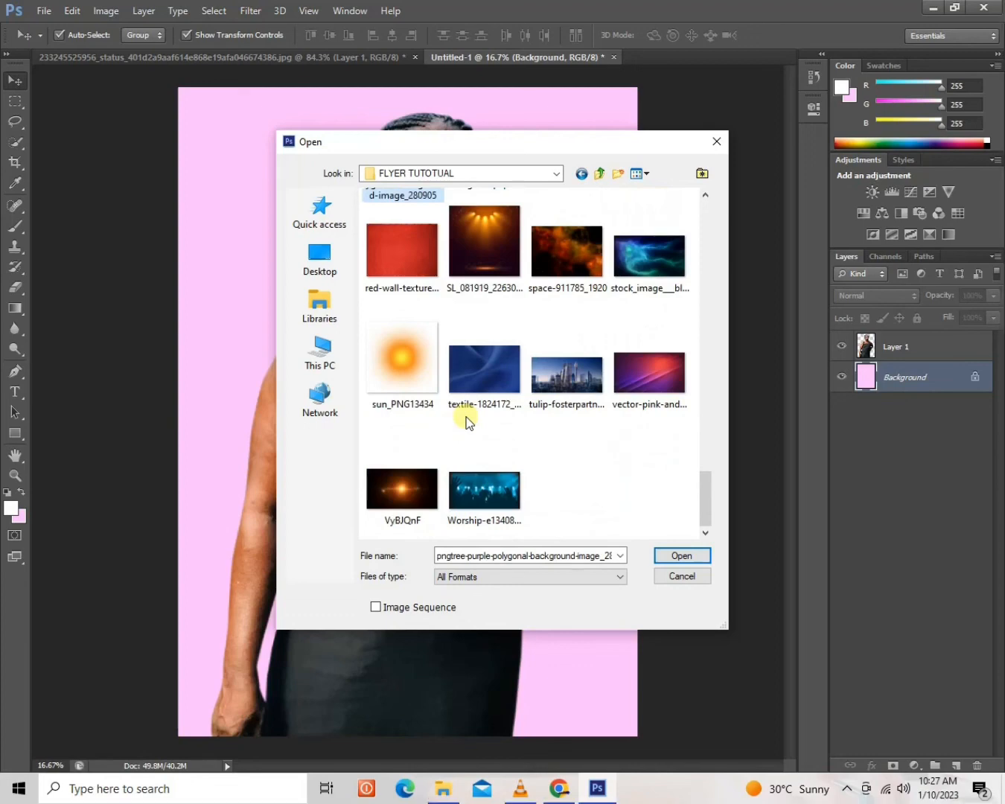
left_click(676, 558)
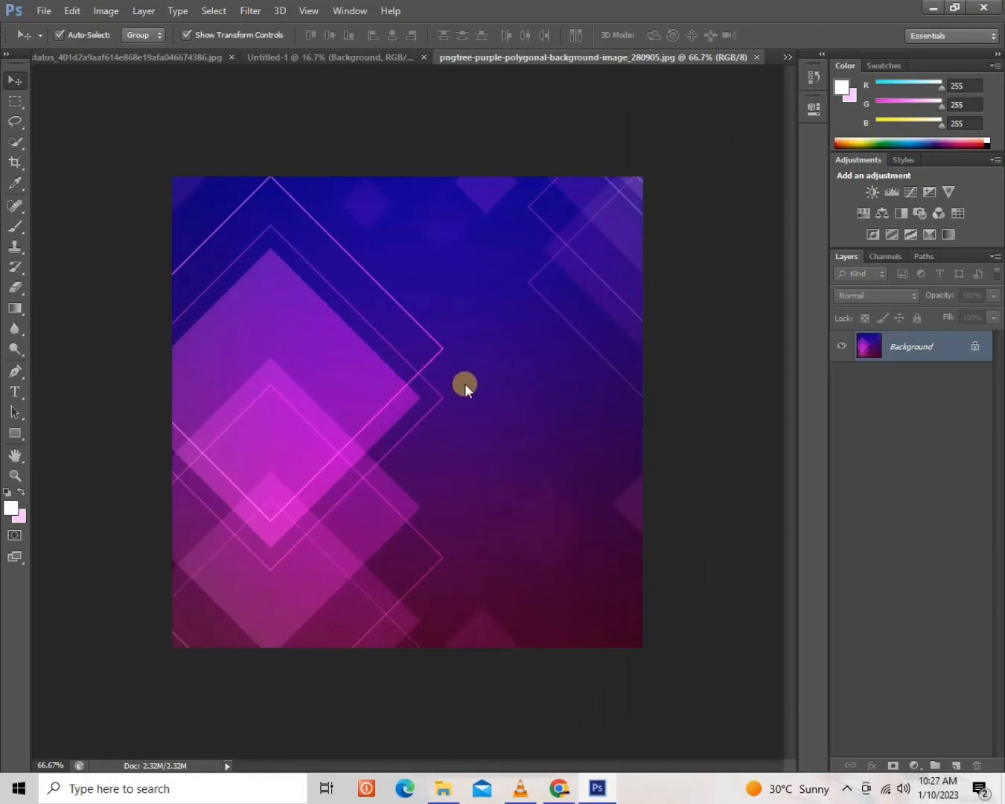
Bring the purple polygonal image into Untitled-1 behind the woman and scale it proportionally to about 564% so it covers the whole page.
left_click_drag(464, 383, 332, 111)
left_click_drag(296, 225, 294, 226)
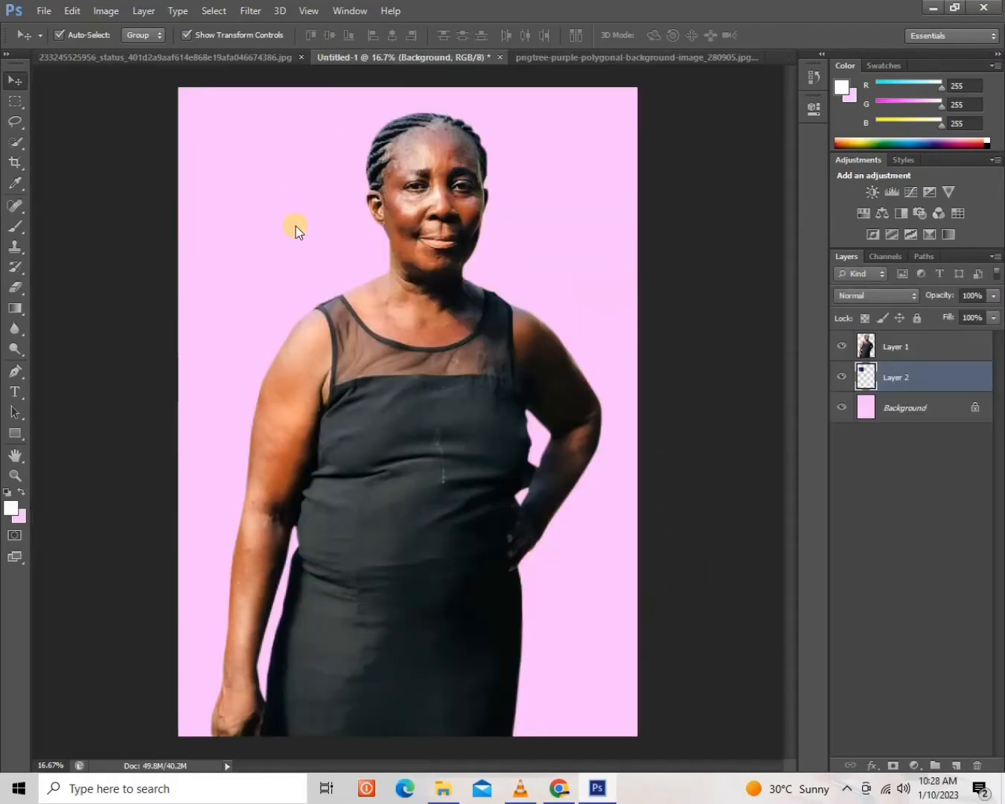
key("ctrl+t")
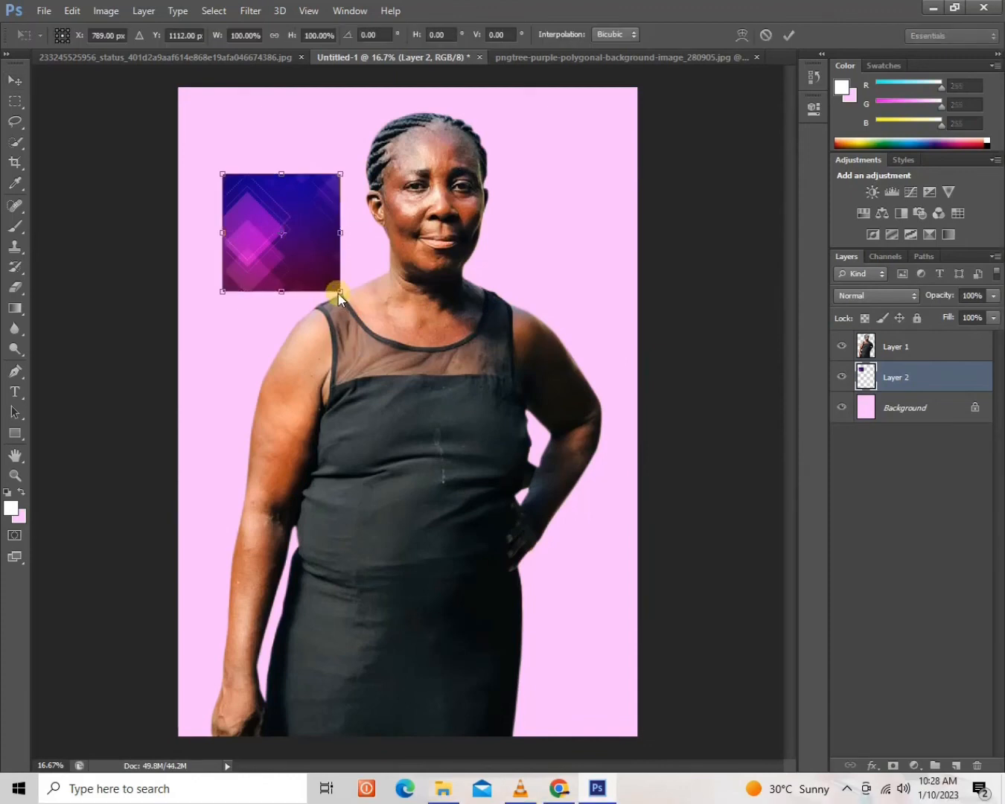
left_click_drag(337, 293, 643, 803)
mouse_move(598, 797)
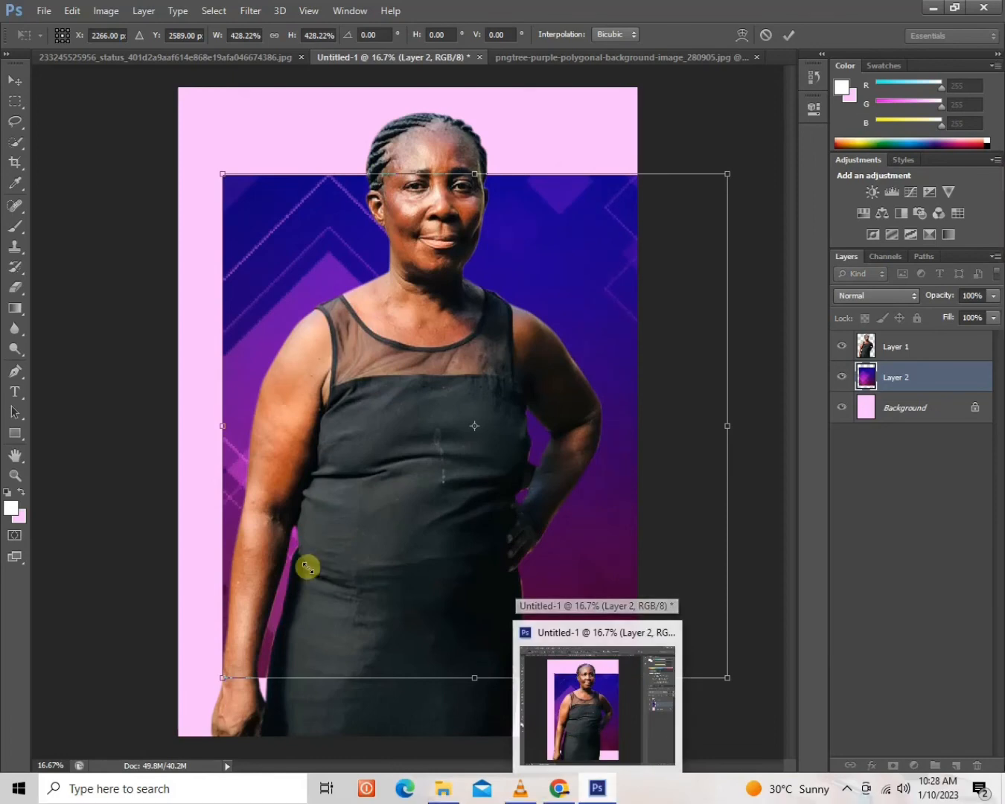
left_click_drag(223, 170, 137, 43)
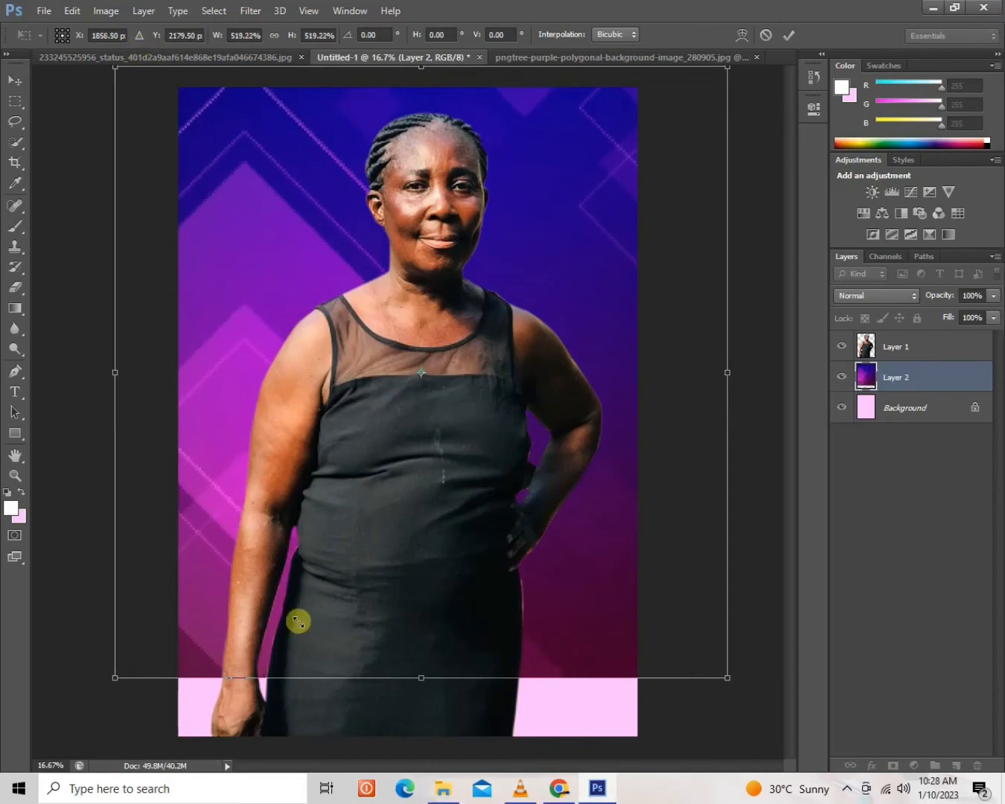
left_click_drag(553, 521, 553, 536)
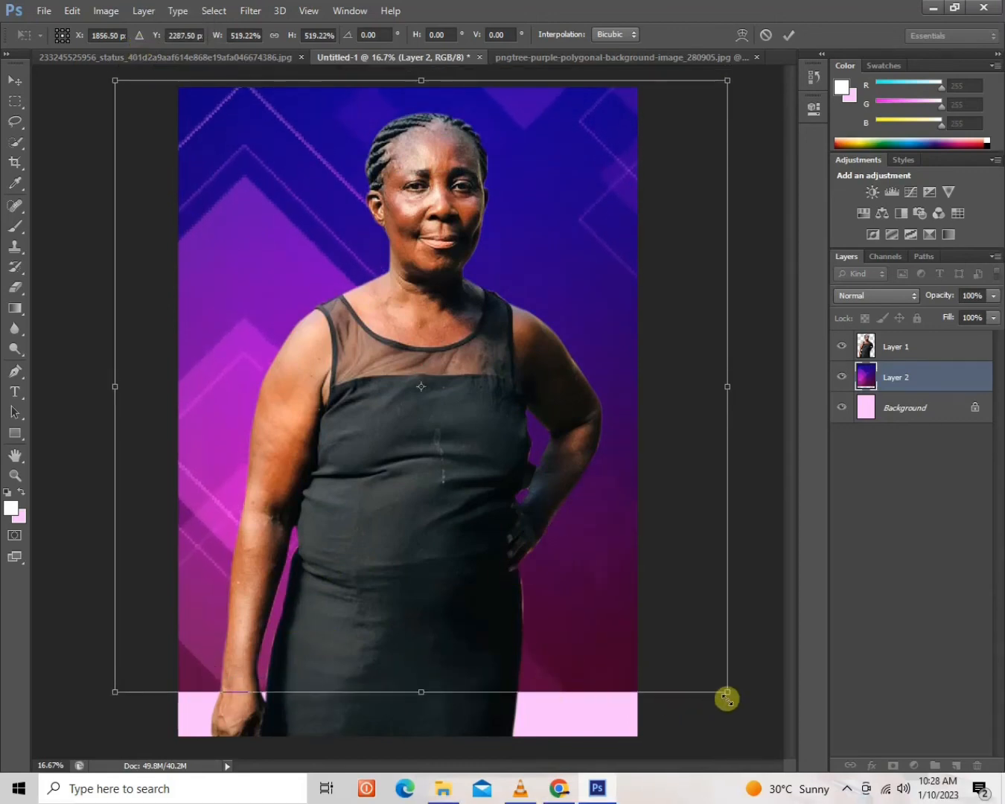
left_click_drag(725, 694, 755, 777)
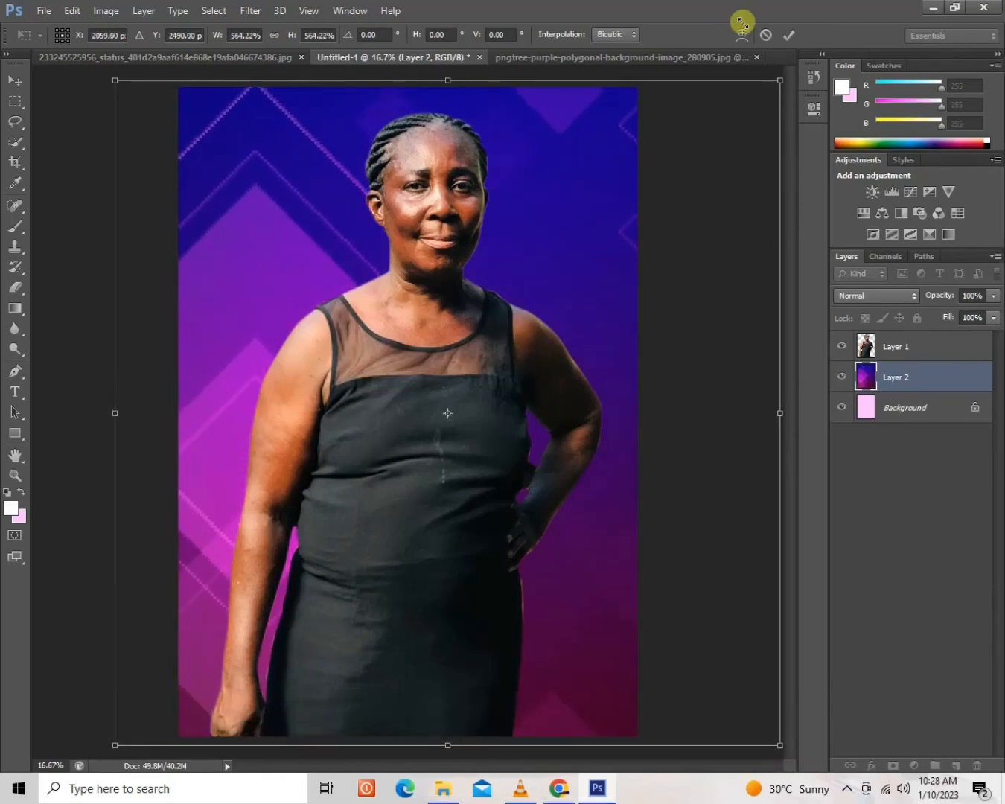
left_click(790, 36)
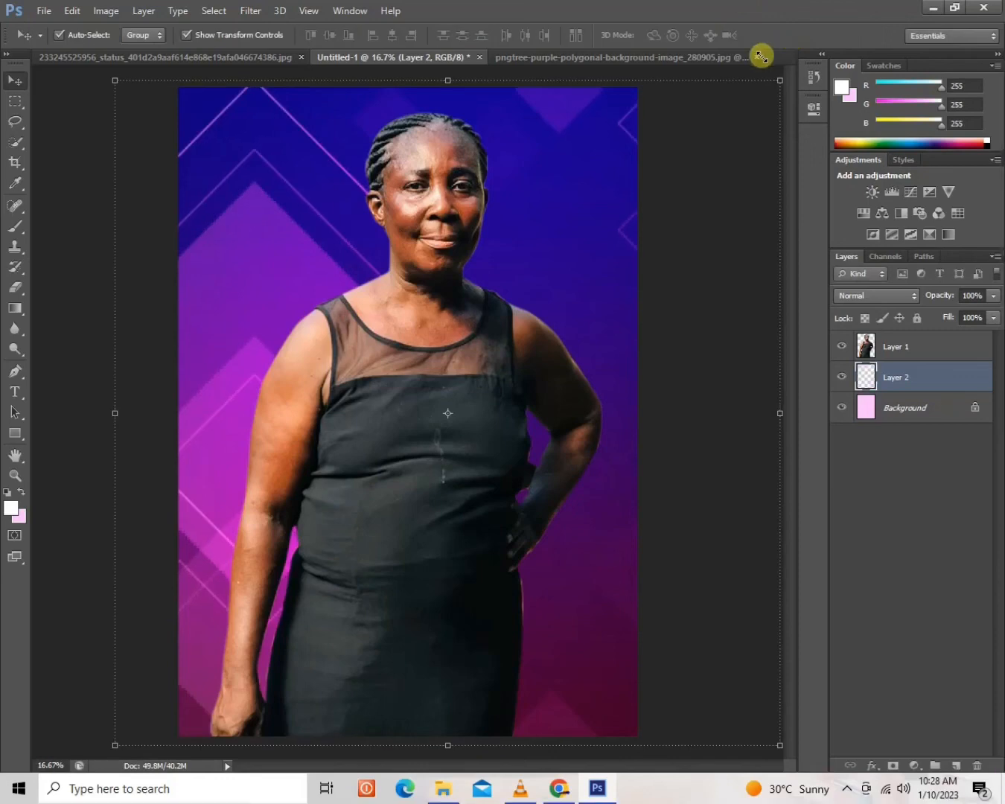
left_click(73, 196)
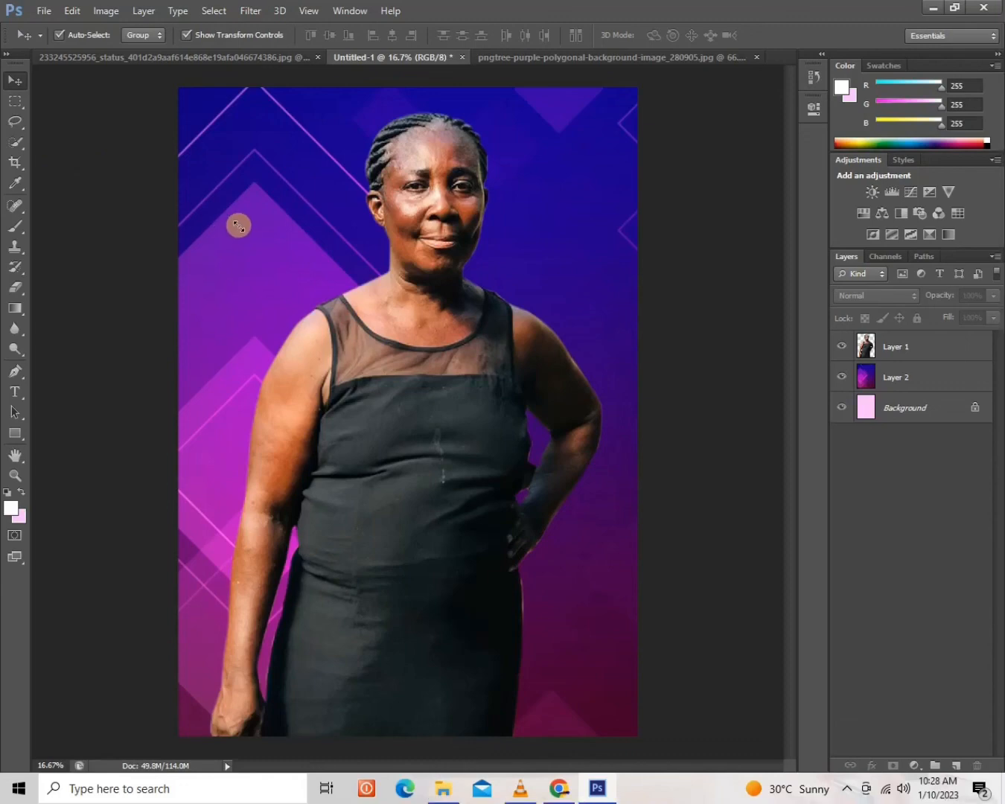
Merge the woman, the purple image and the pink background into a single layer.
left_click(447, 328)
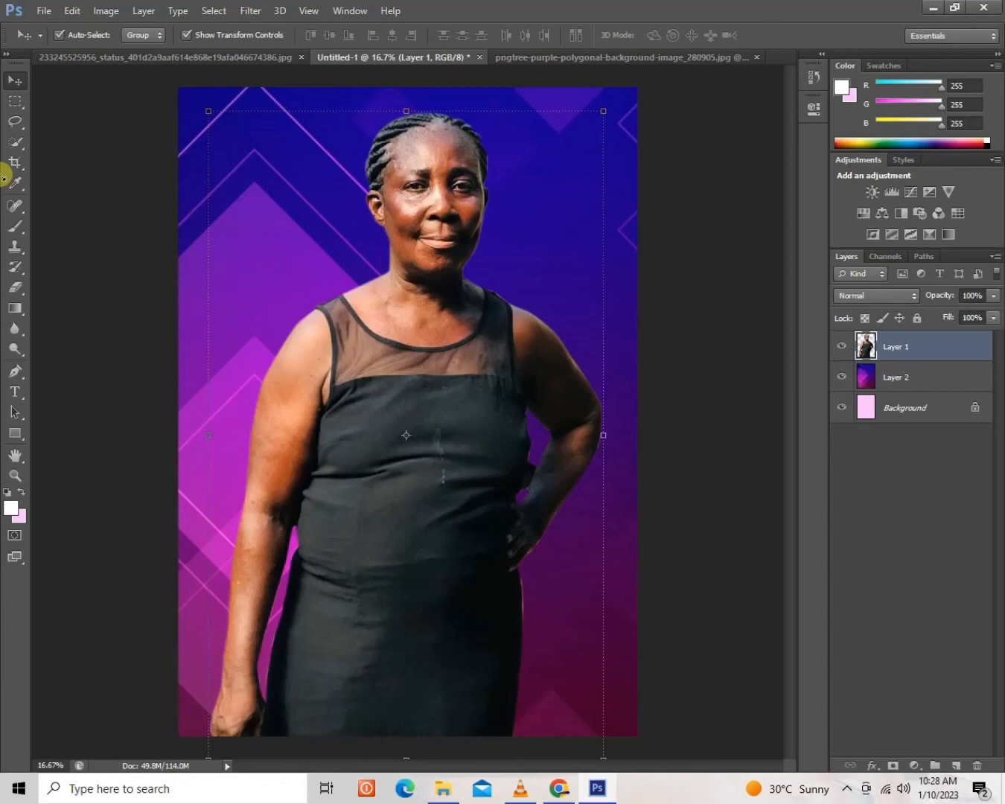
key("ctrl+shift+e")
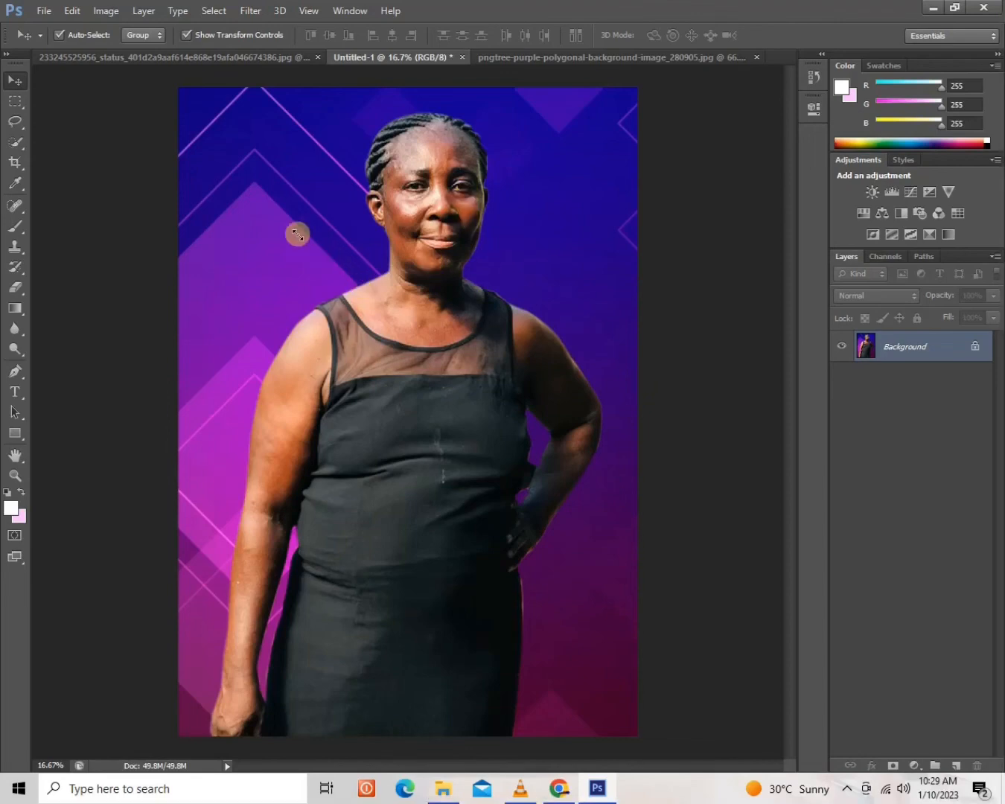
Minimize Photoshop to show the Windows desktop.
left_click(598, 791)
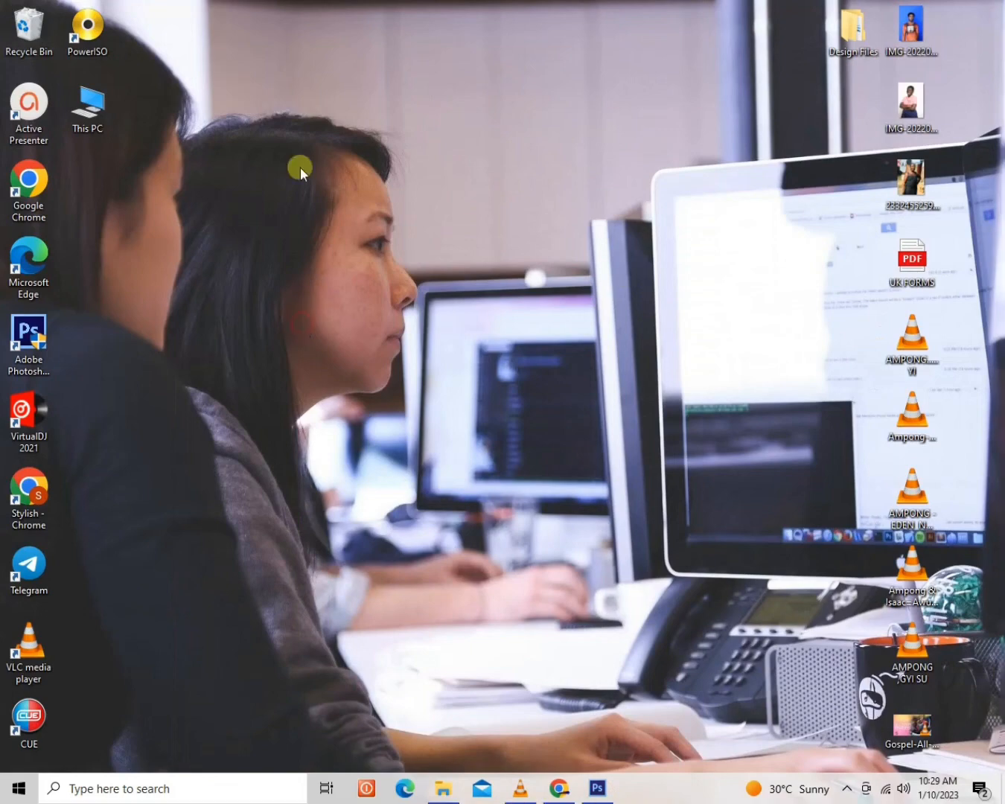
right_click(286, 136)
left_click(308, 185)
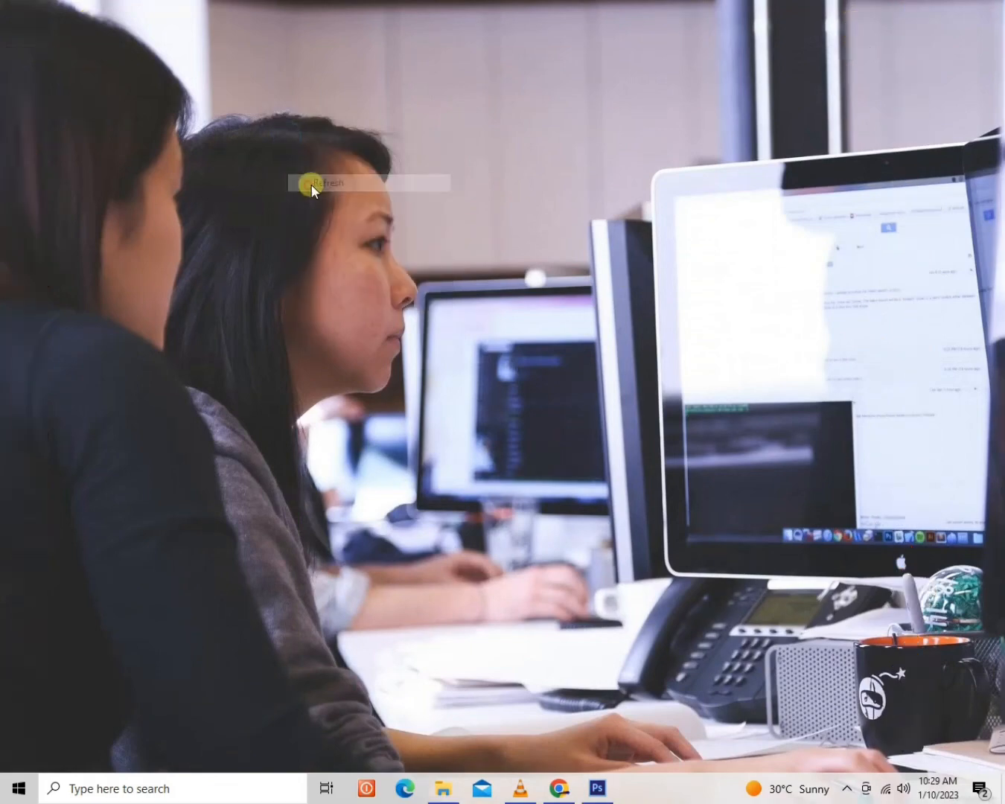
right_click(276, 375)
left_click(338, 413)
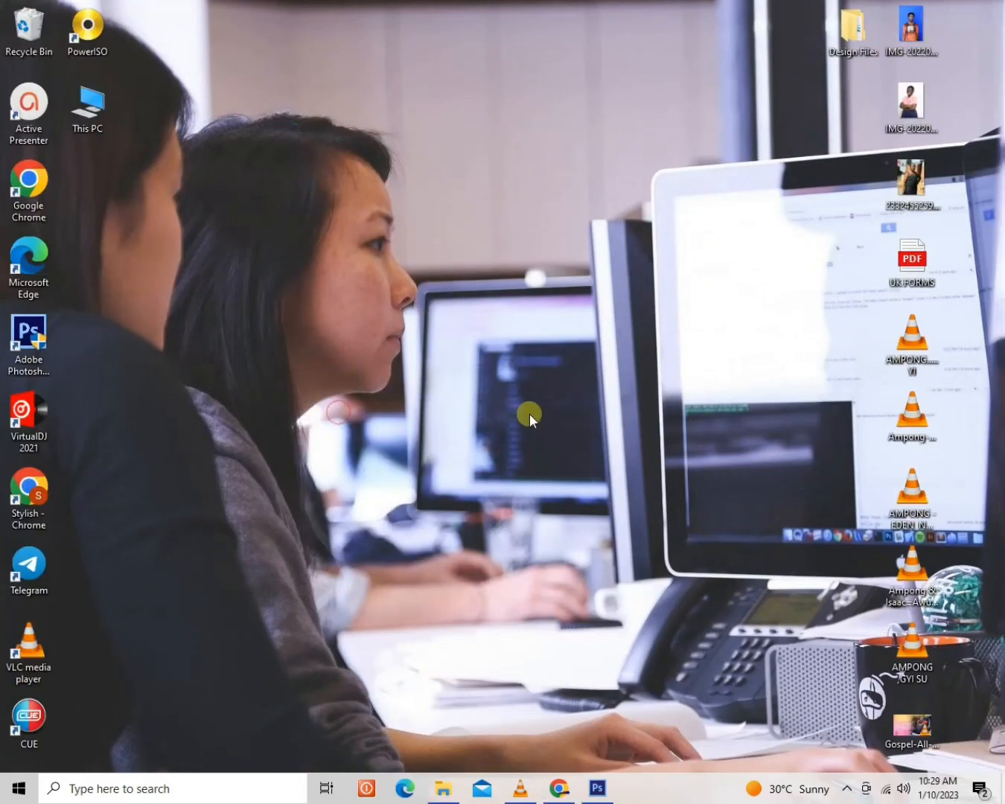